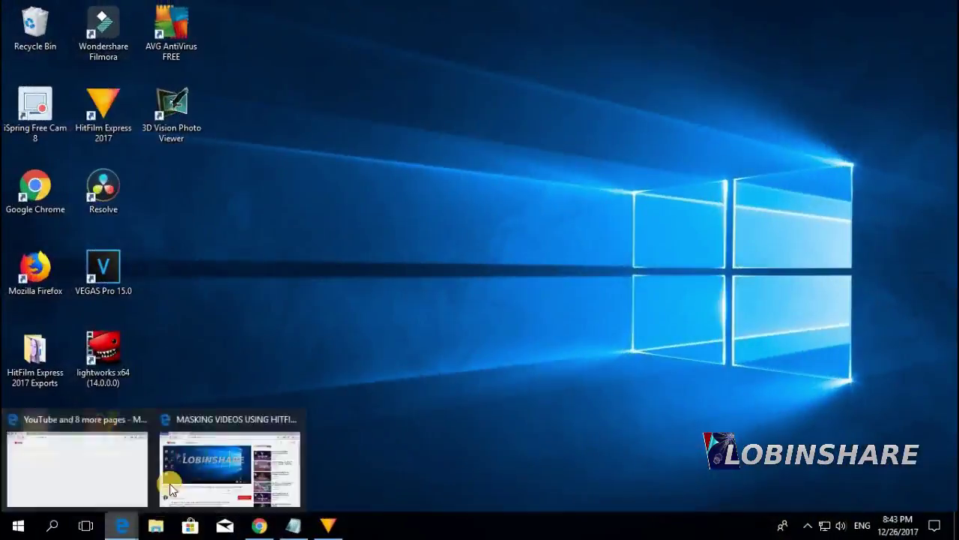
Step: Switch to the YouTube page of the HitFilm masking tutorial and open the full playlist link in its description
click(202, 470)
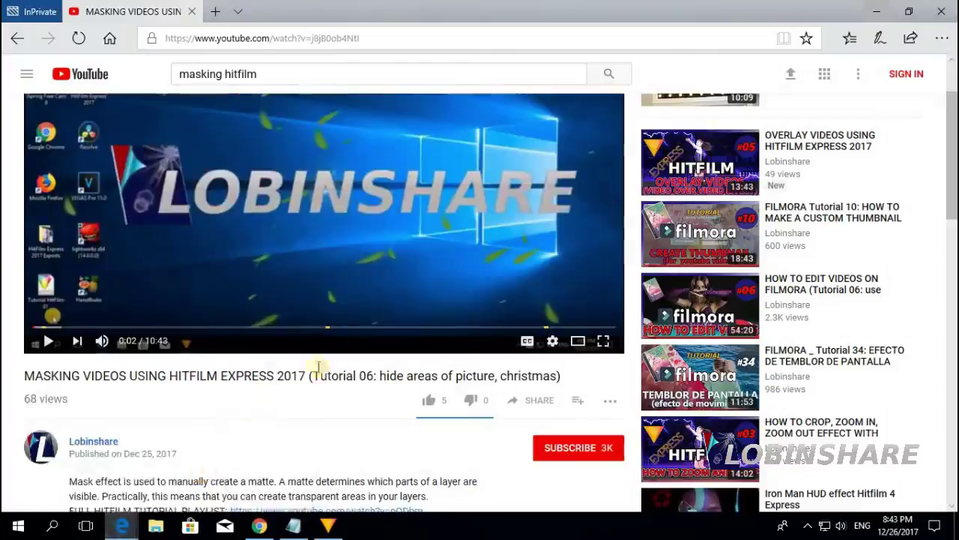
scroll(354, 315, down, 1)
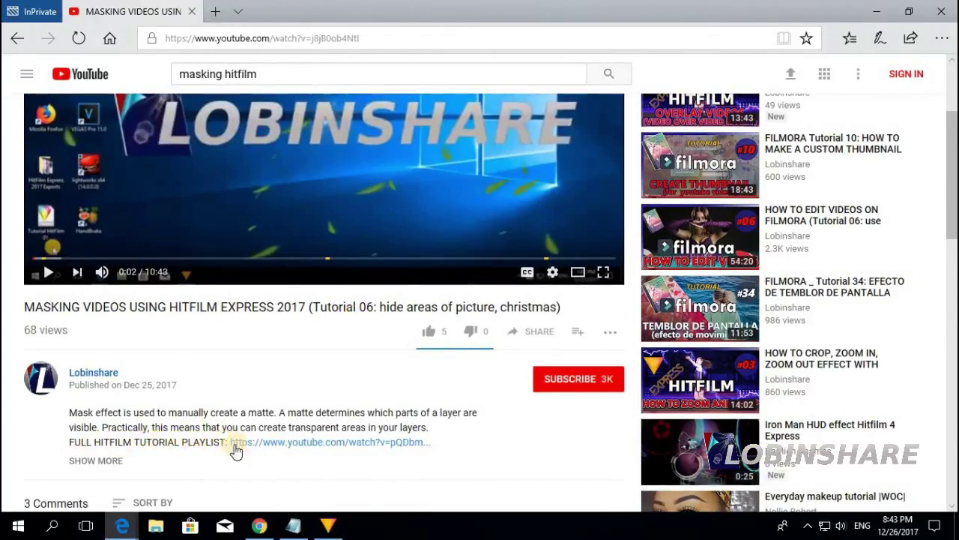
click(274, 446)
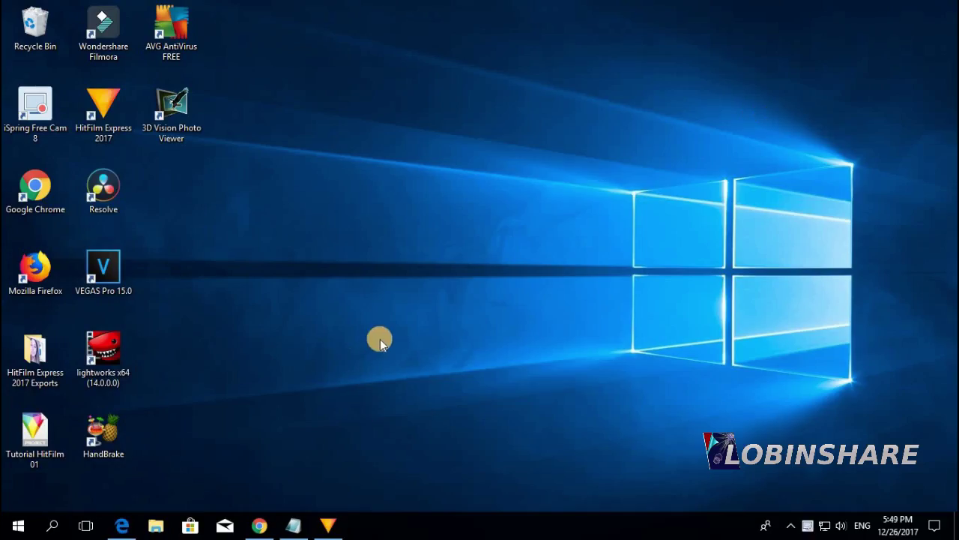
Step: Switch to HitFilm Express, start a new 720p HD @ 23.976 fps project for editing and apply the Editing workspace
click(329, 522)
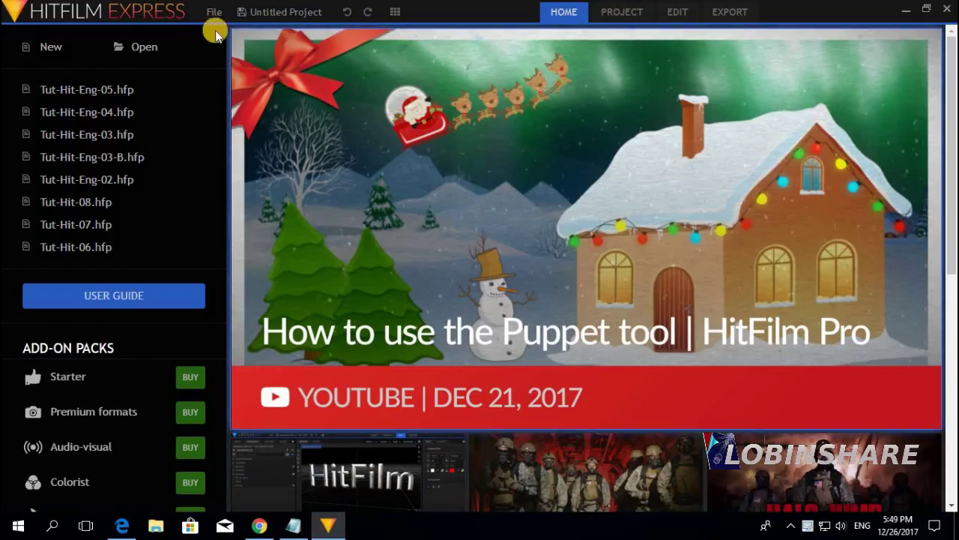
click(51, 48)
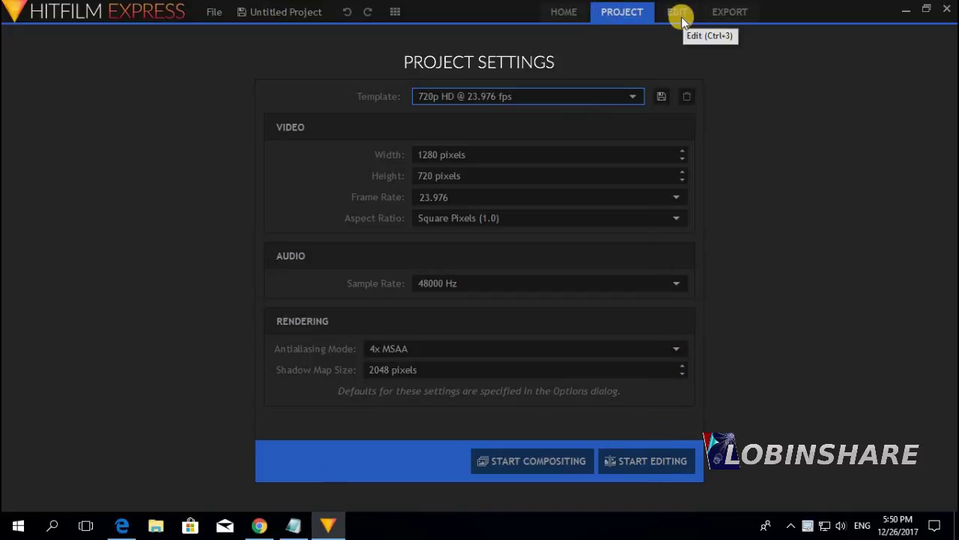
click(653, 454)
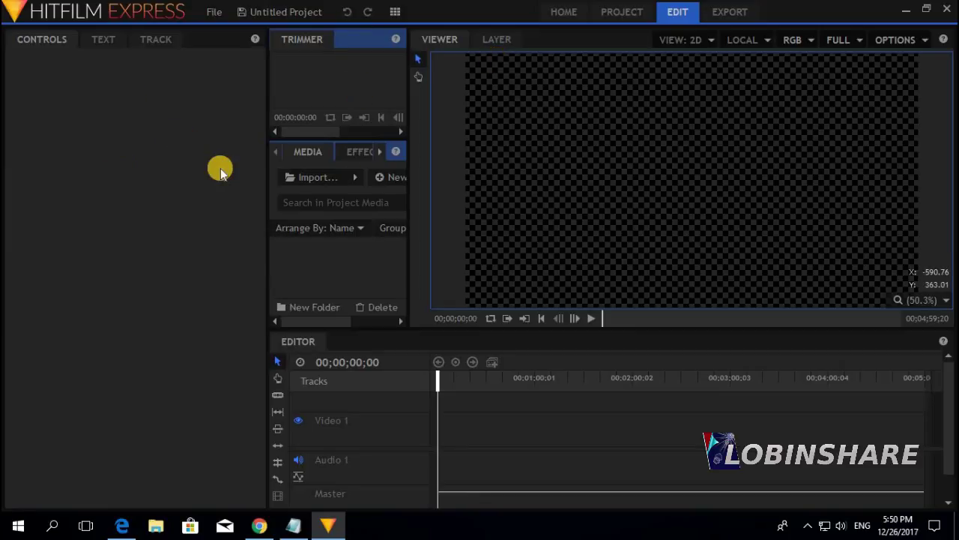
click(396, 12)
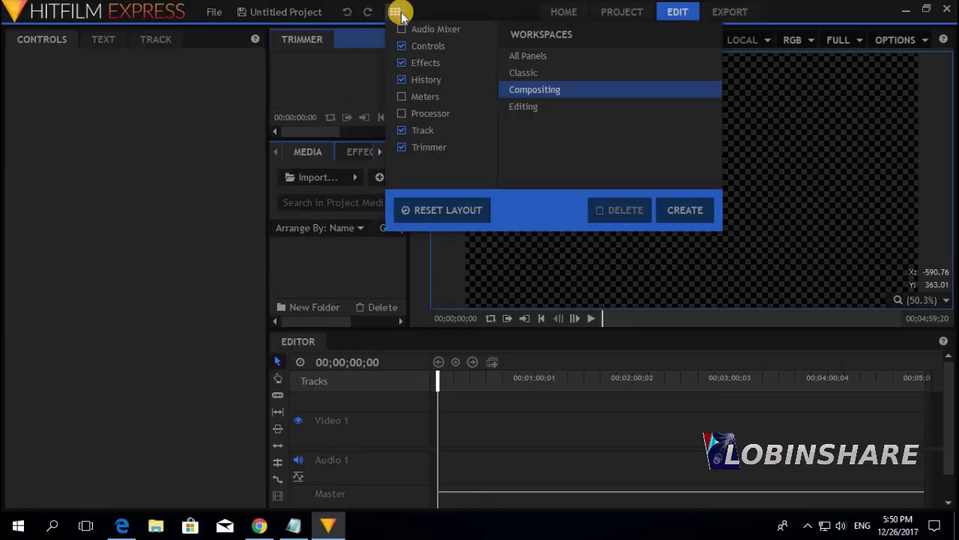
click(536, 106)
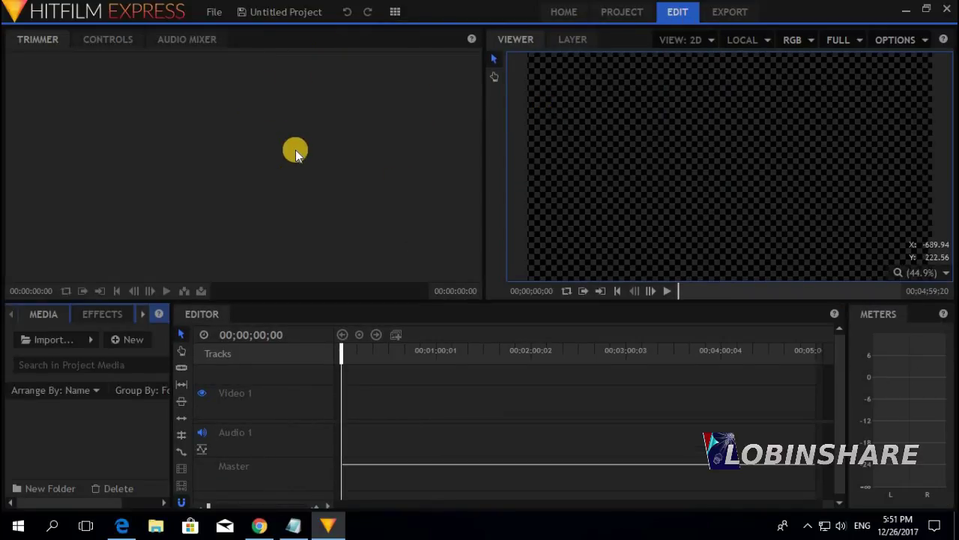
Step: Import the video "The PERFECT Morning Routine for School! 2016" from the Videos folder
click(78, 339)
click(56, 222)
scroll(375, 172, down, 3)
click(435, 177)
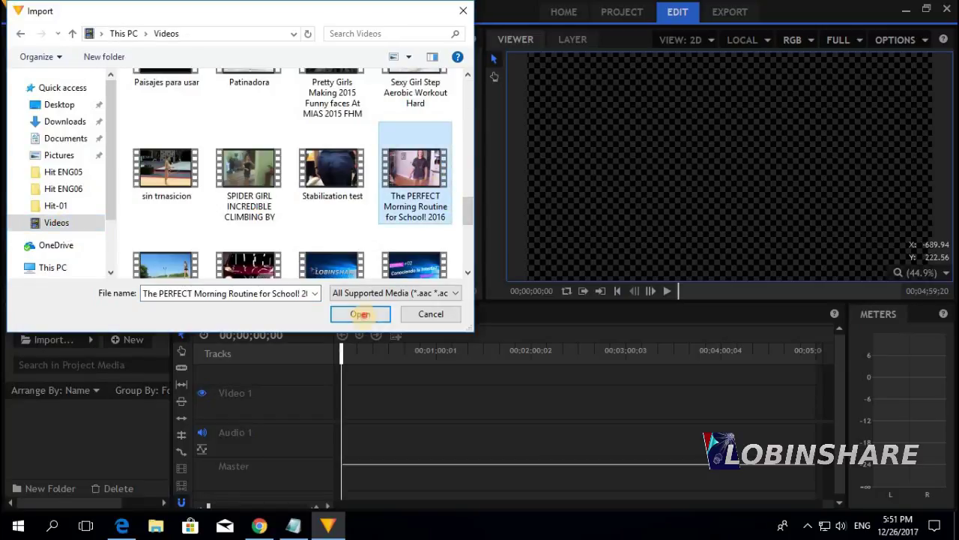
click(360, 314)
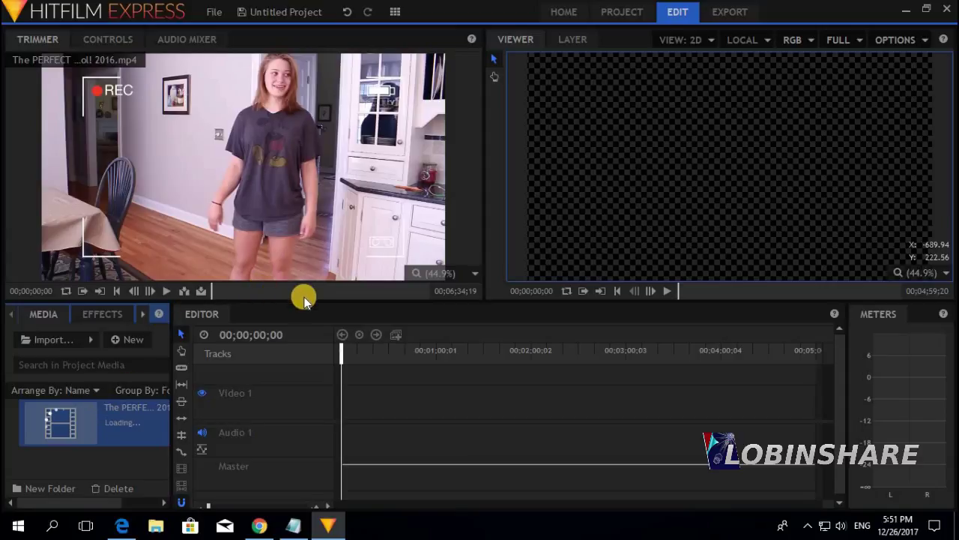
Step: Trim the imported clip with an in point at 00;01;40;25 and an out point at 00;01;54;00
drag(311, 293, 266, 290)
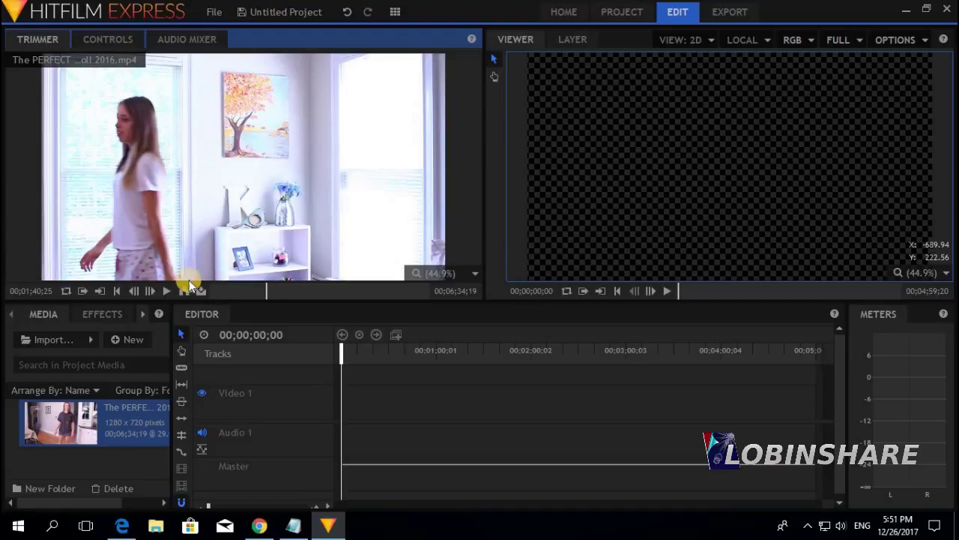
click(82, 292)
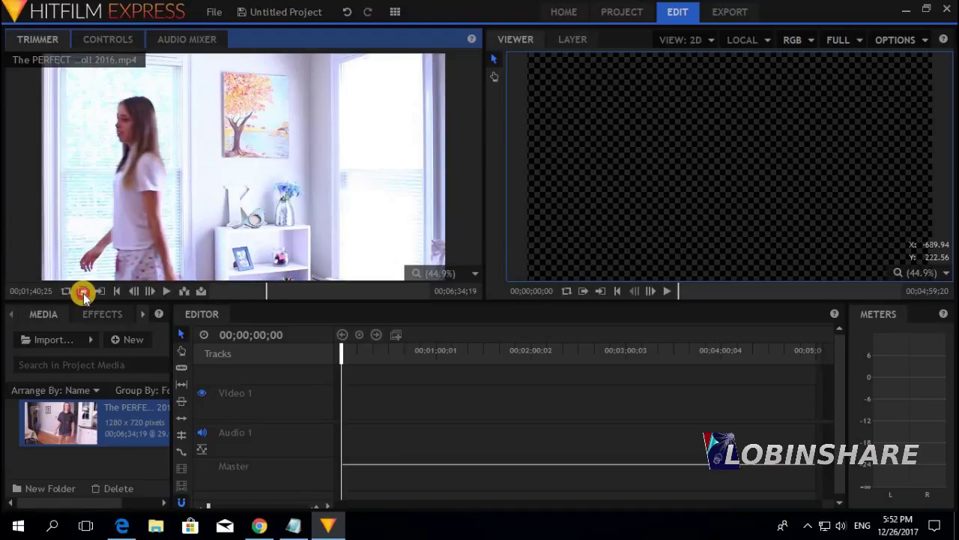
click(168, 291)
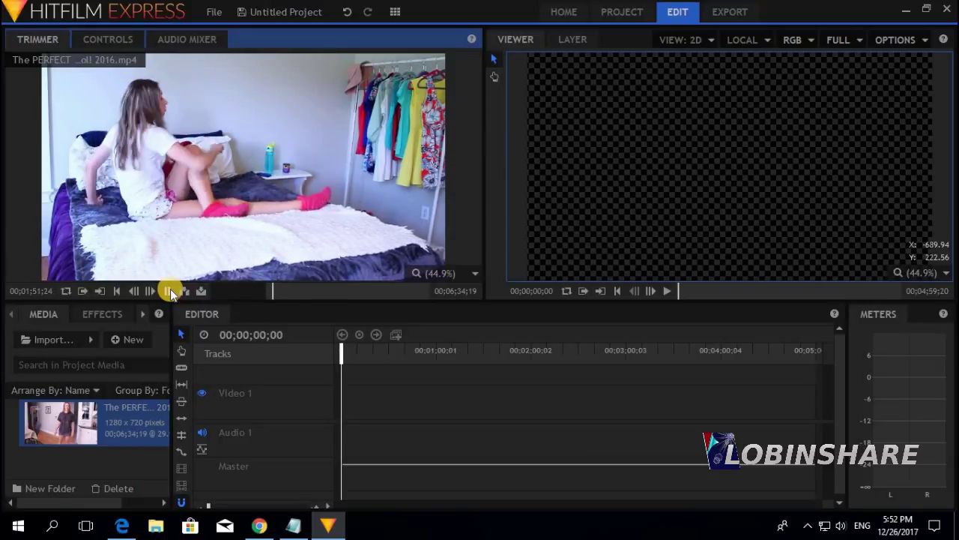
click(170, 291)
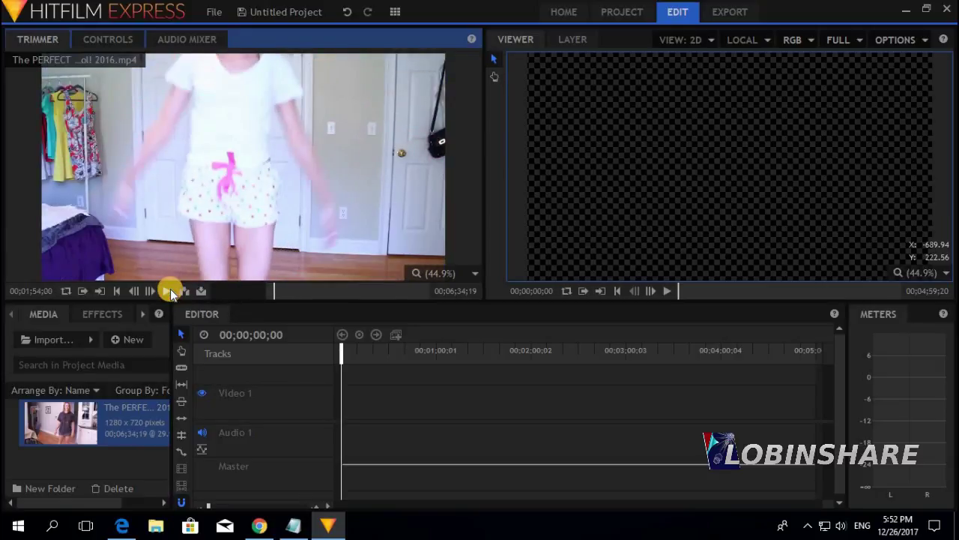
click(96, 291)
Step: Place the trimmed clip at the start of the Video 1 track without matching the sequence settings to the clip
drag(116, 253, 341, 407)
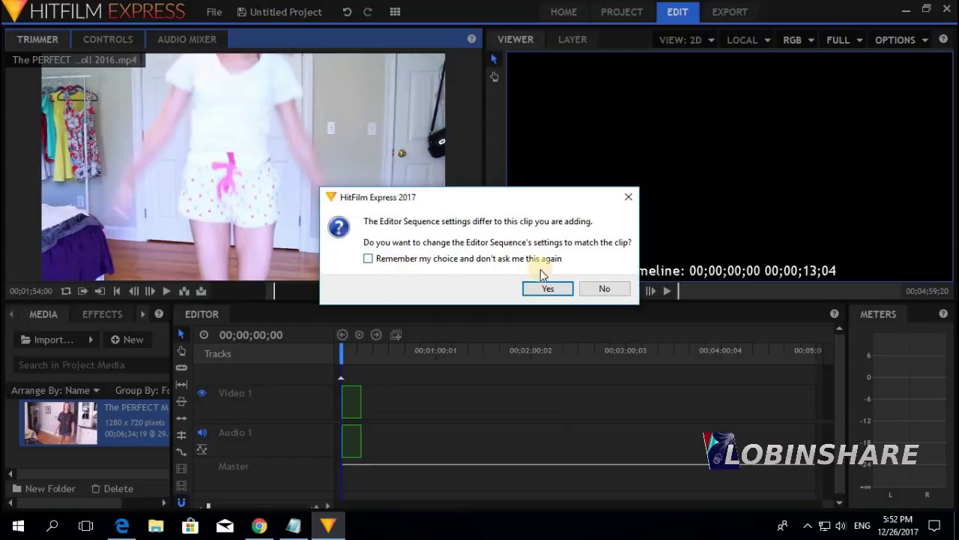
click(621, 290)
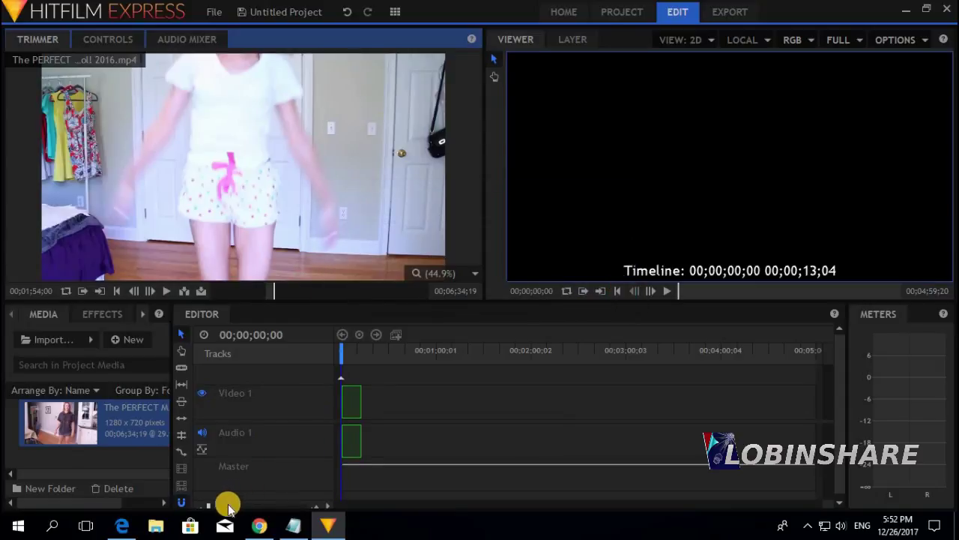
drag(212, 508, 223, 506)
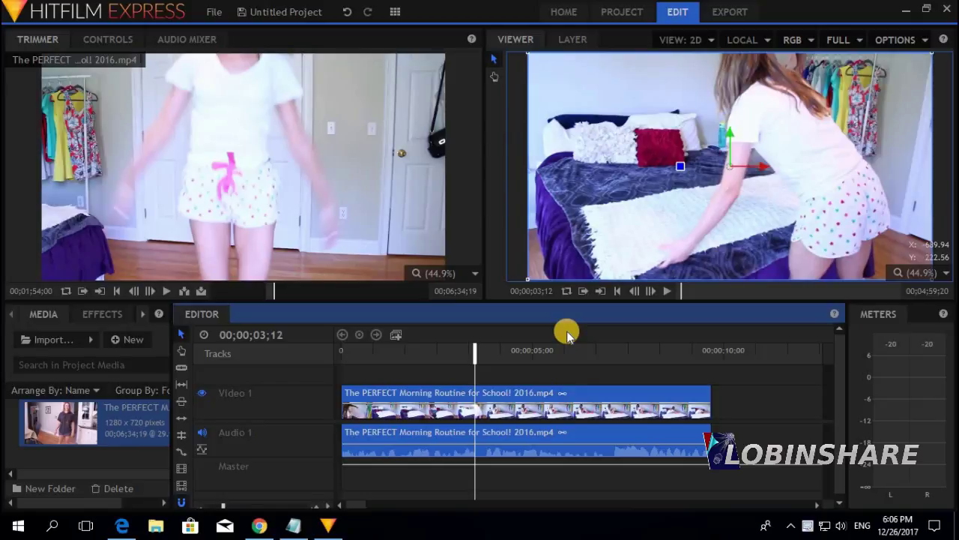
click(577, 396)
right_click(577, 396)
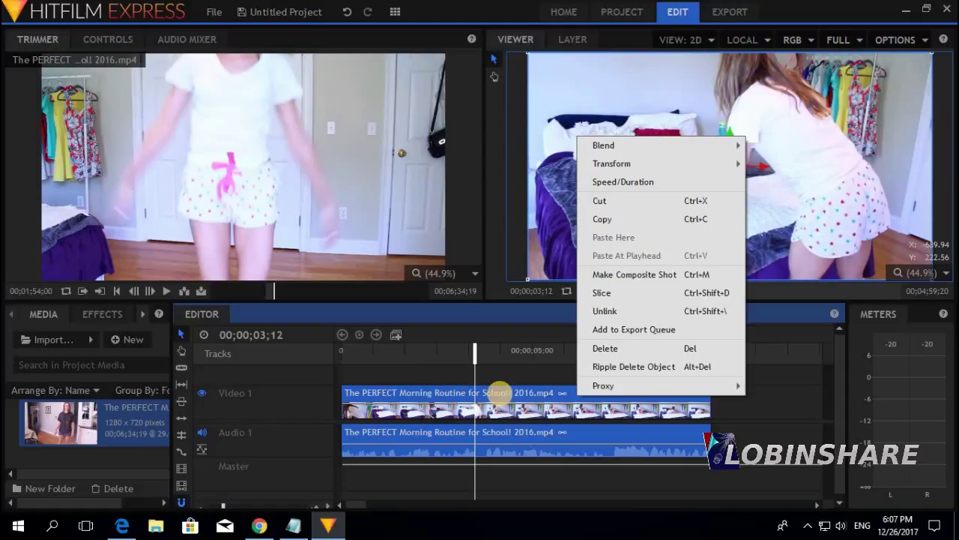
right_click(545, 394)
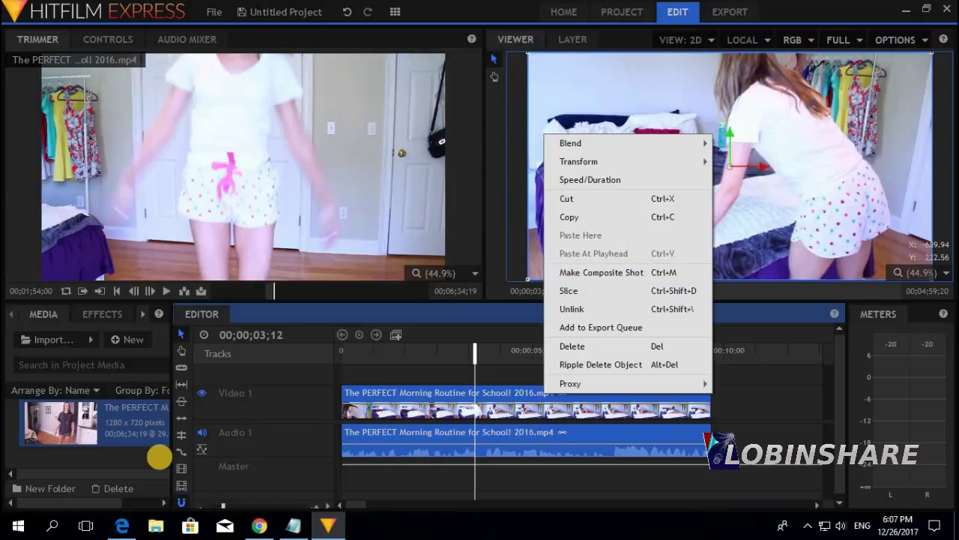
click(368, 376)
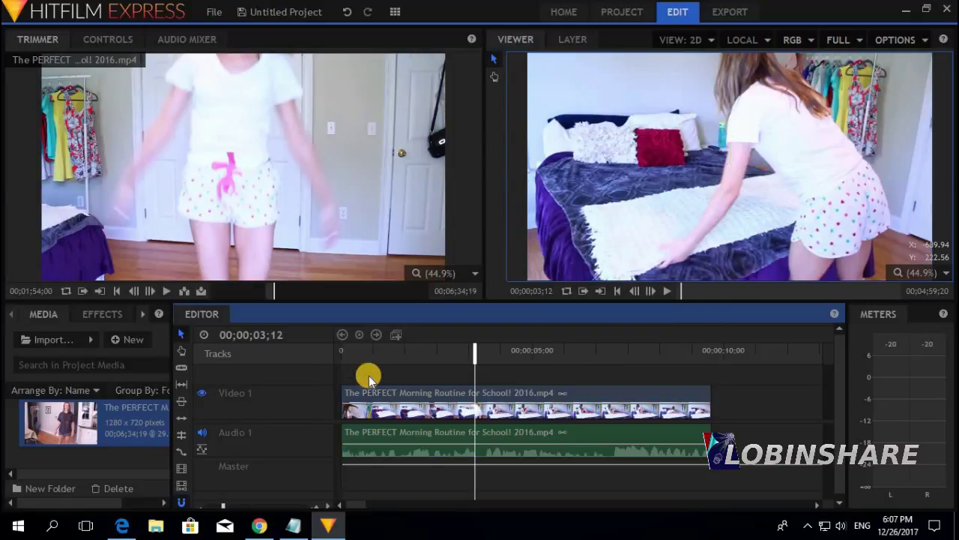
Step: Create a new composite shot named Composite Shot 1 with a duration of 00;00;09;00 and the 720p HD @ 23.976 fps template
click(126, 344)
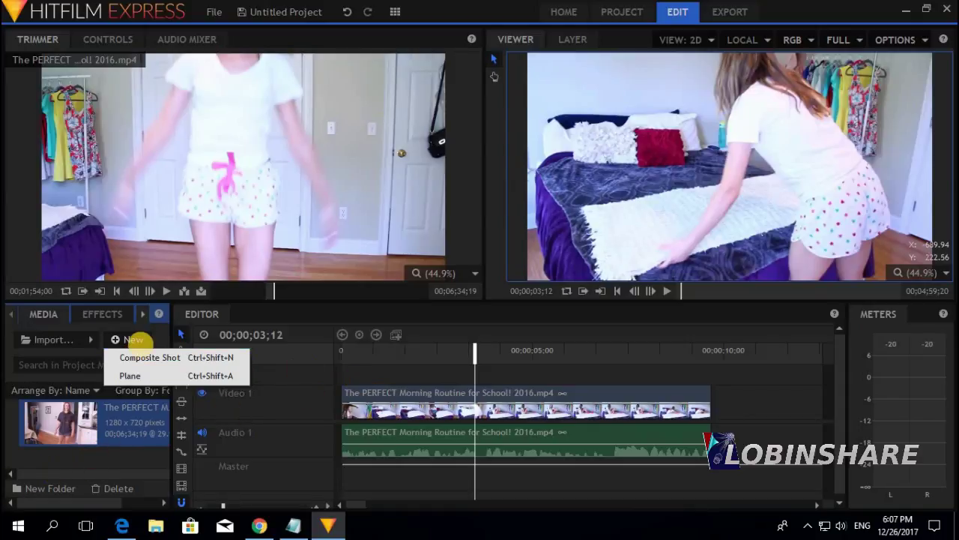
click(151, 359)
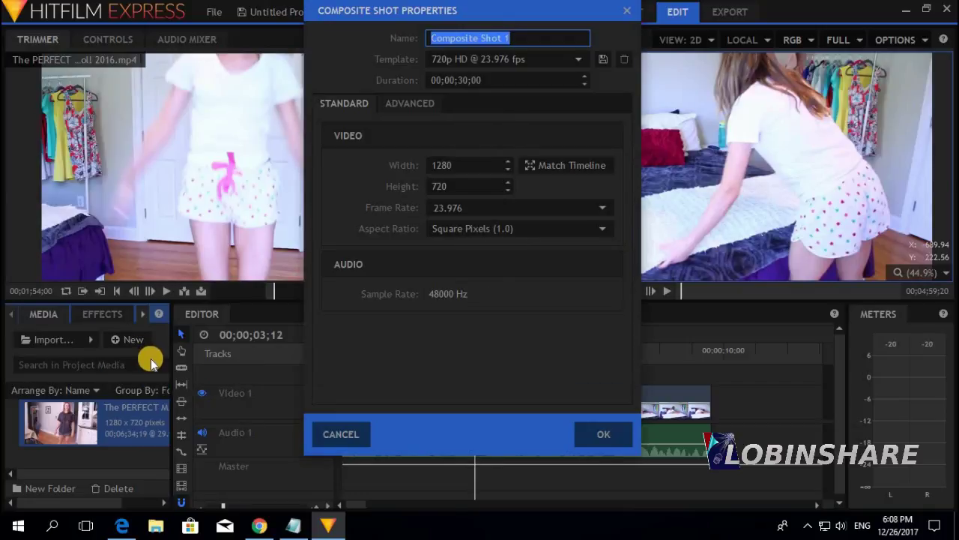
click(519, 39)
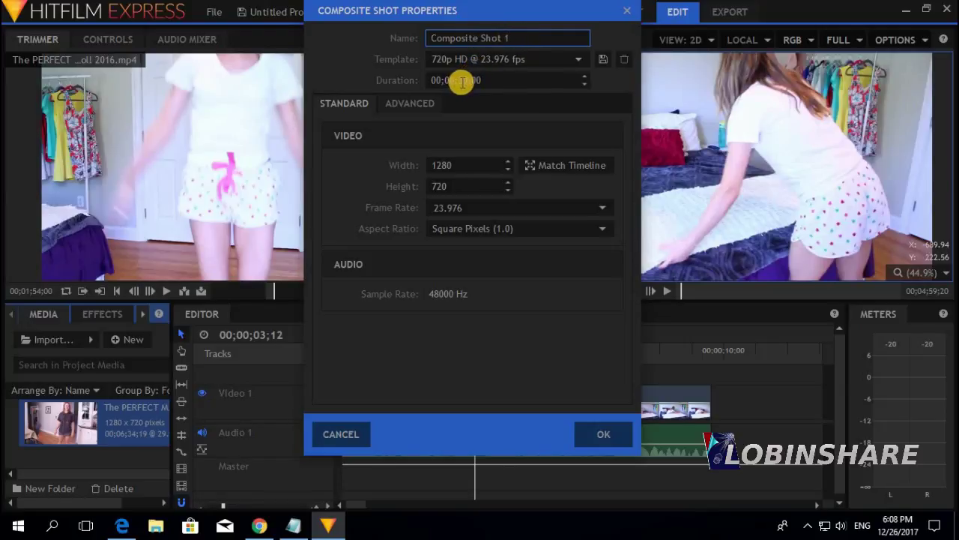
drag(507, 17, 332, 45)
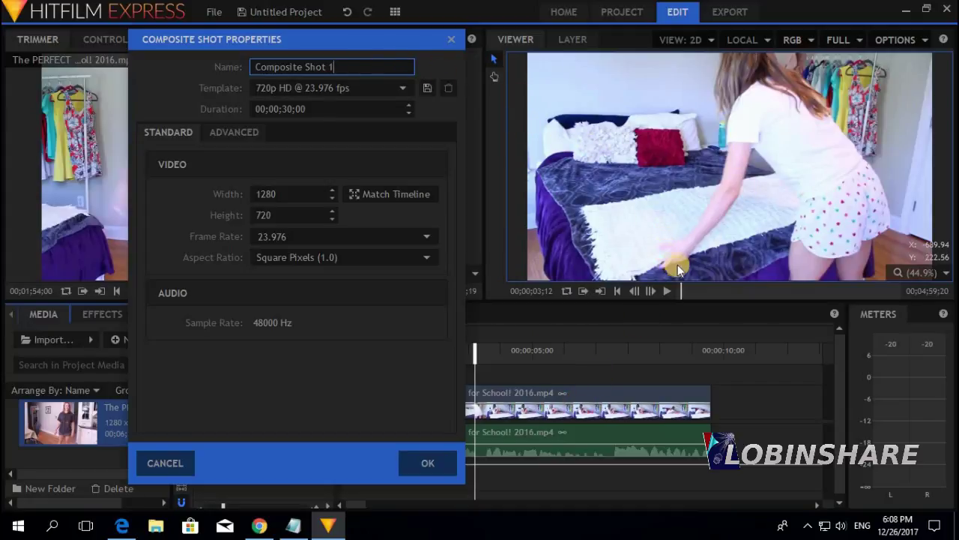
click(295, 109)
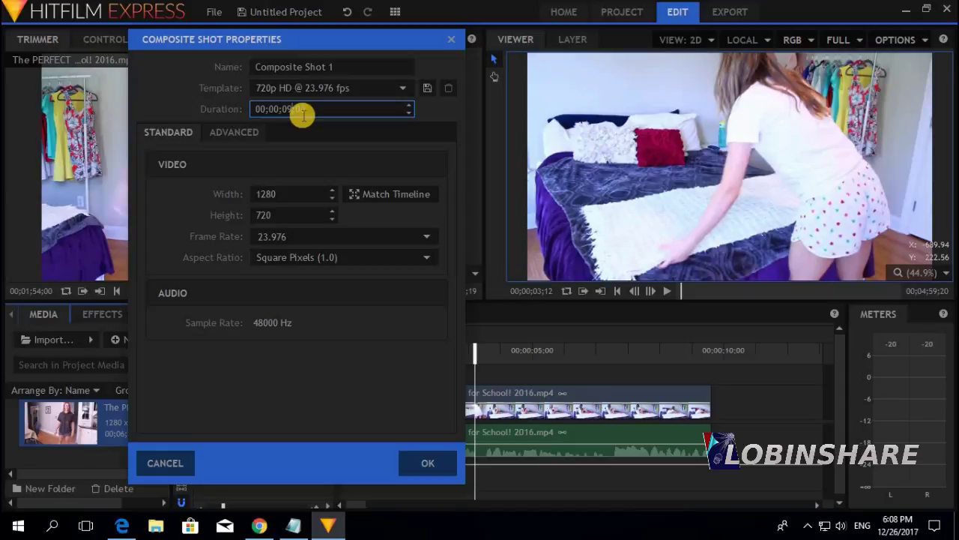
click(434, 456)
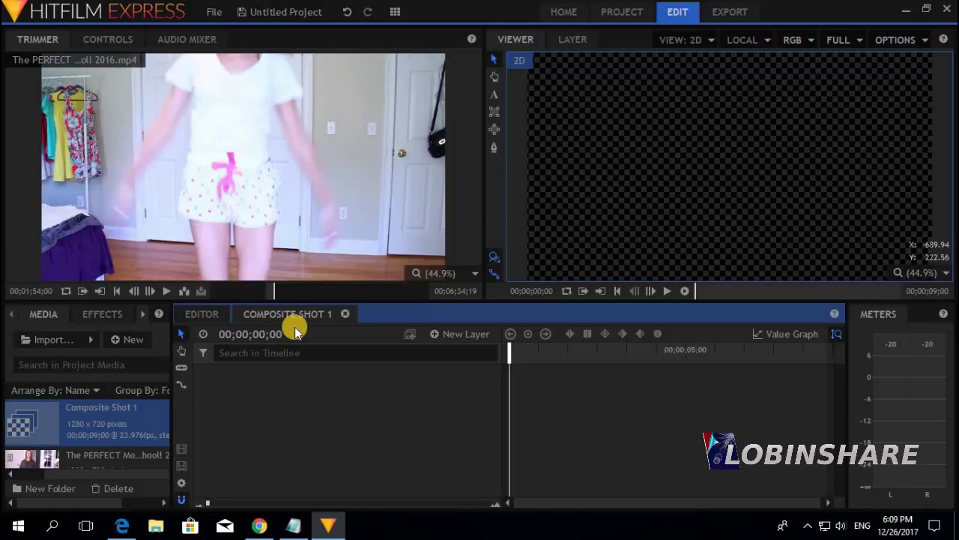
Step: Apply the Compositing workspace and add a text box reading "Making your Bed" in the upper left of the frame
click(395, 10)
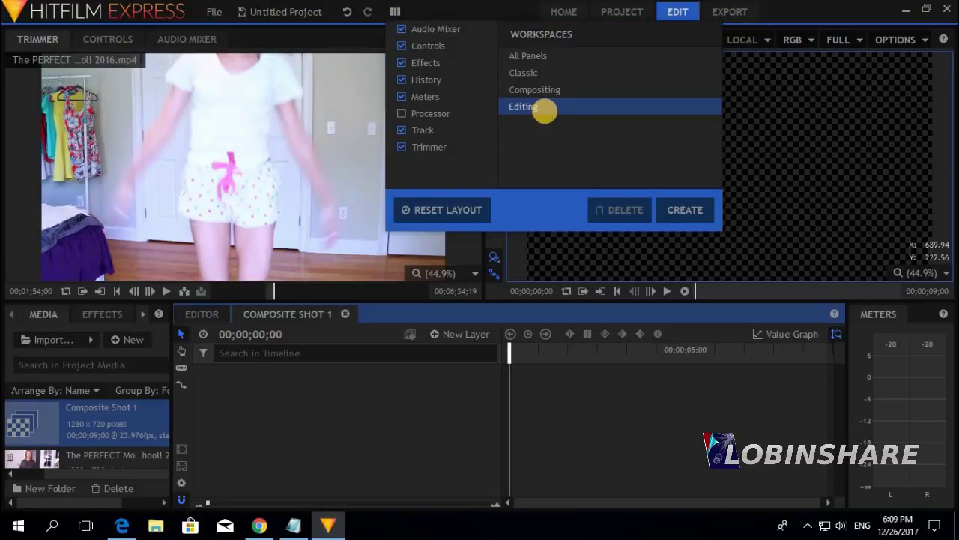
click(548, 88)
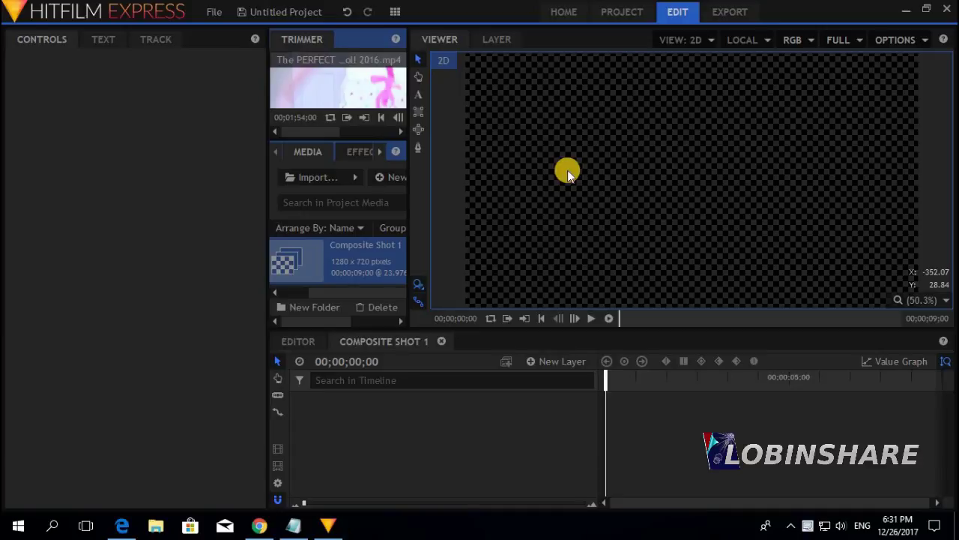
click(419, 94)
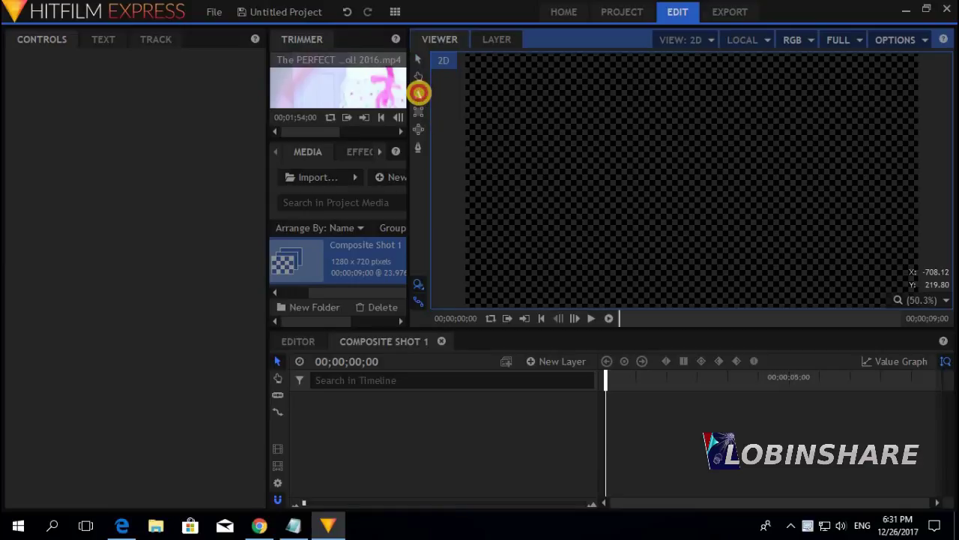
drag(495, 82, 659, 147)
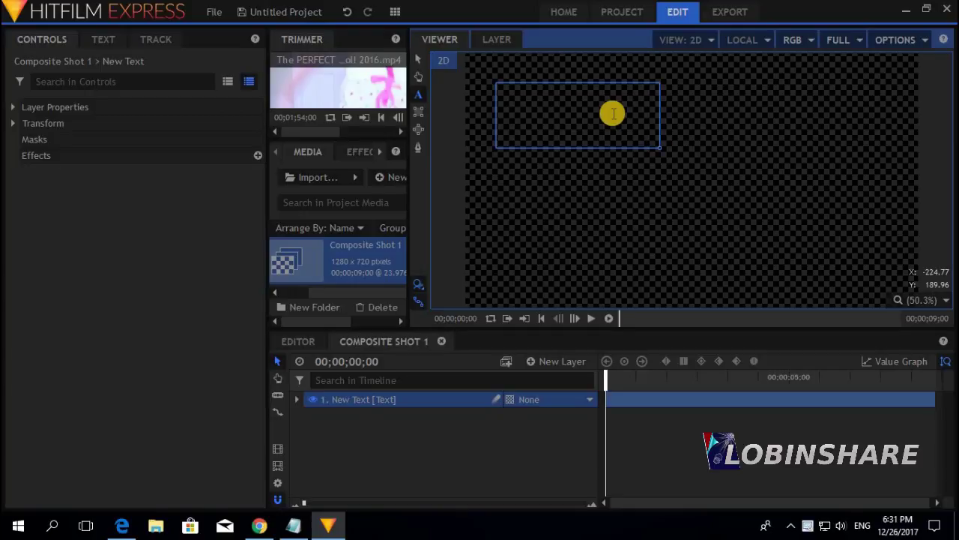
text(Making your Bed)
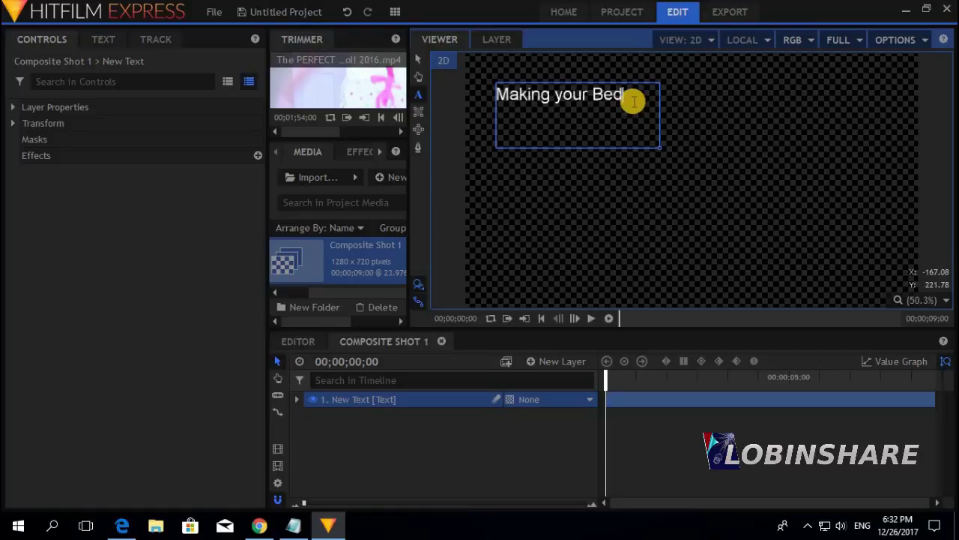
Step: Set the whole "Making your Bed" text to the Baskerville Old Face font at size 114
drag(633, 100, 480, 86)
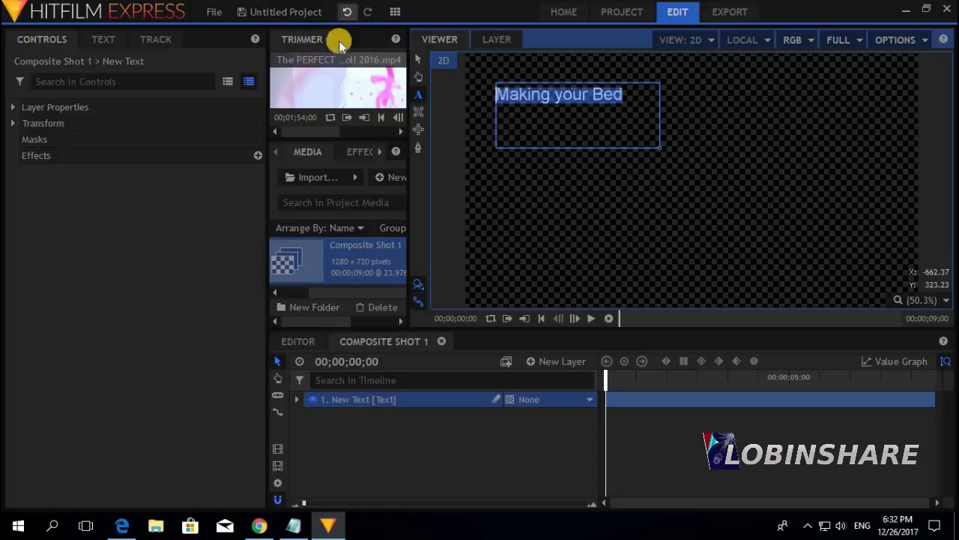
click(105, 41)
click(149, 99)
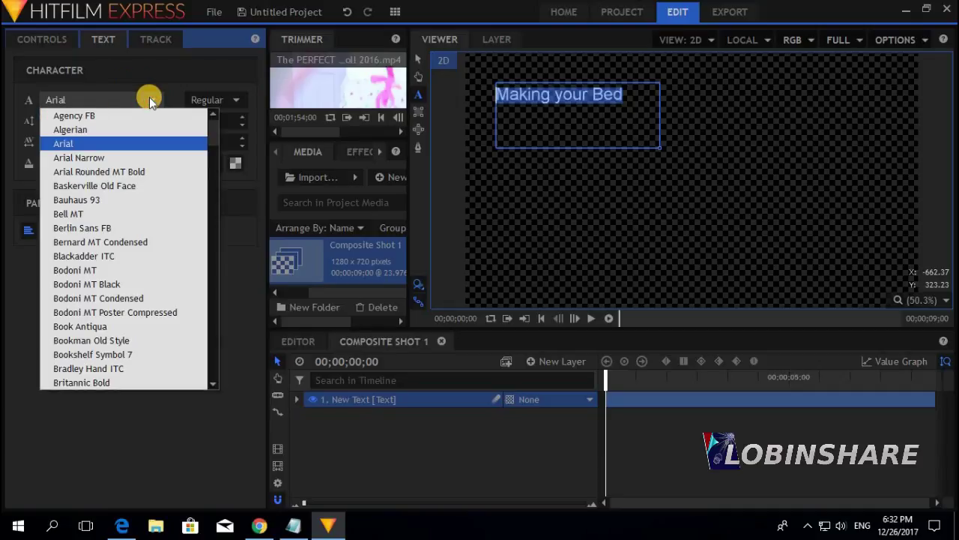
click(140, 185)
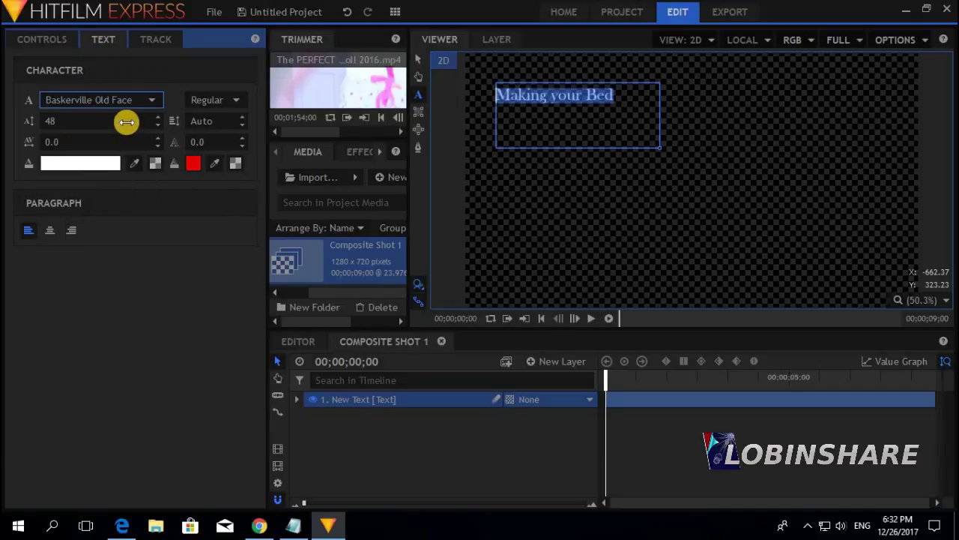
click(105, 120)
text(114)
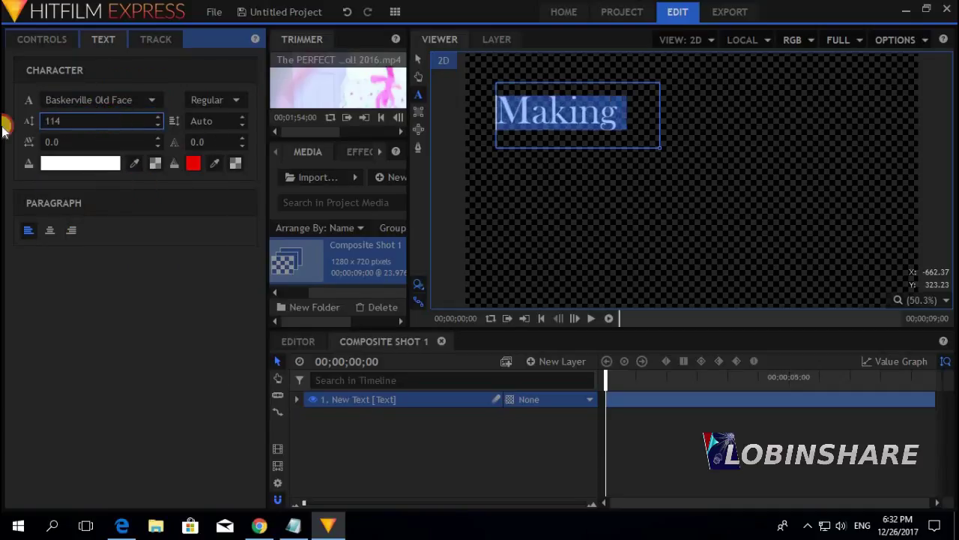
Step: Reduce the "Making your Bed" text size to 77 and widen its text box so the title fits on one line
drag(83, 121, 61, 121)
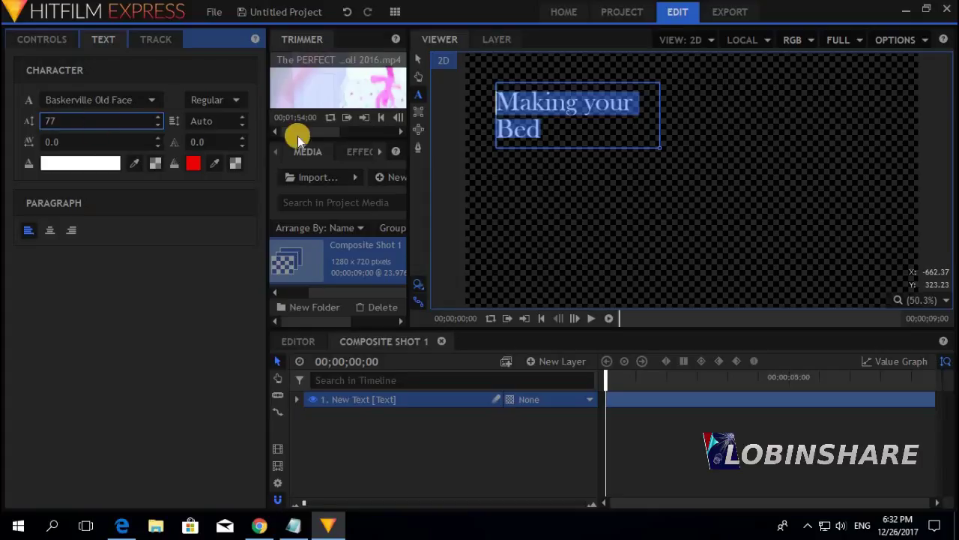
drag(660, 146, 725, 150)
click(703, 143)
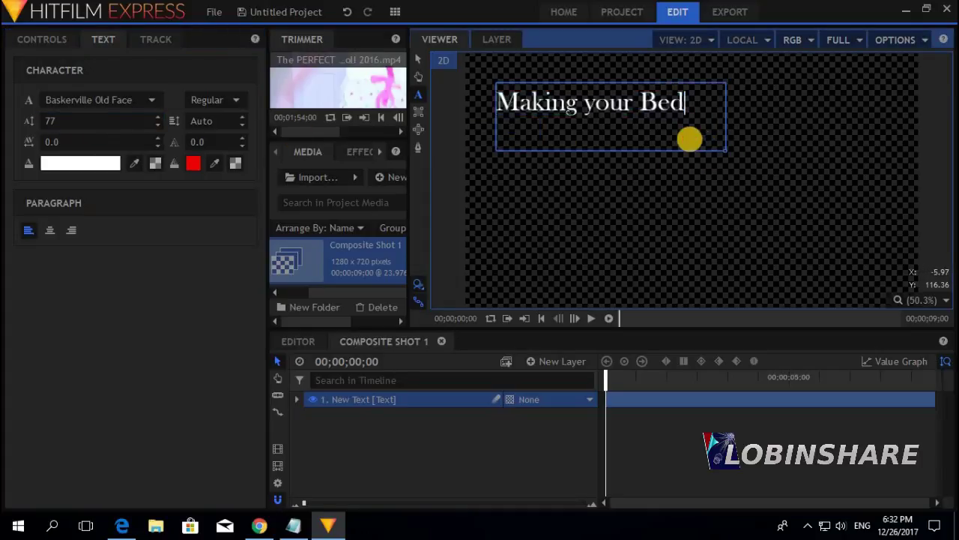
Step: Add a second text box reading "3D Workspace" in the lower left of the frame and widen it
click(419, 92)
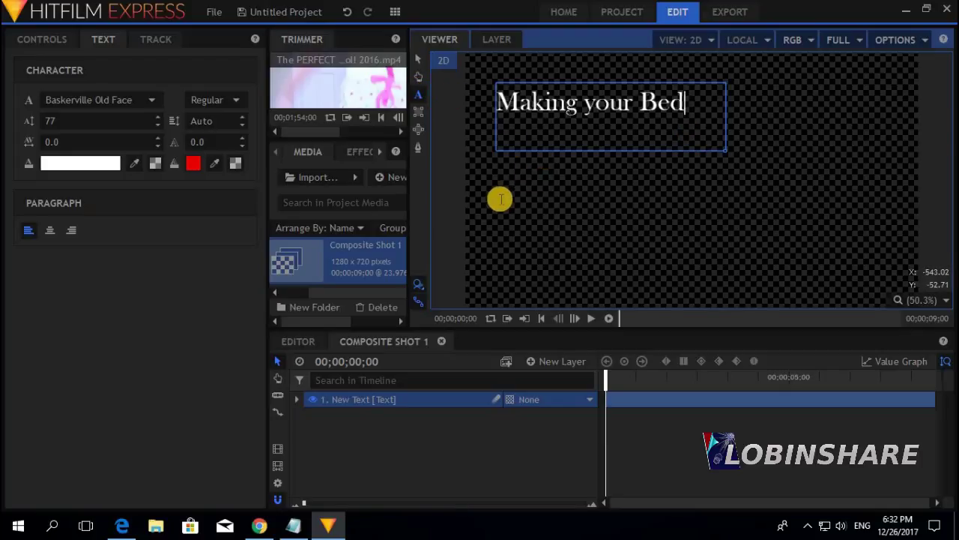
drag(655, 272, 486, 199)
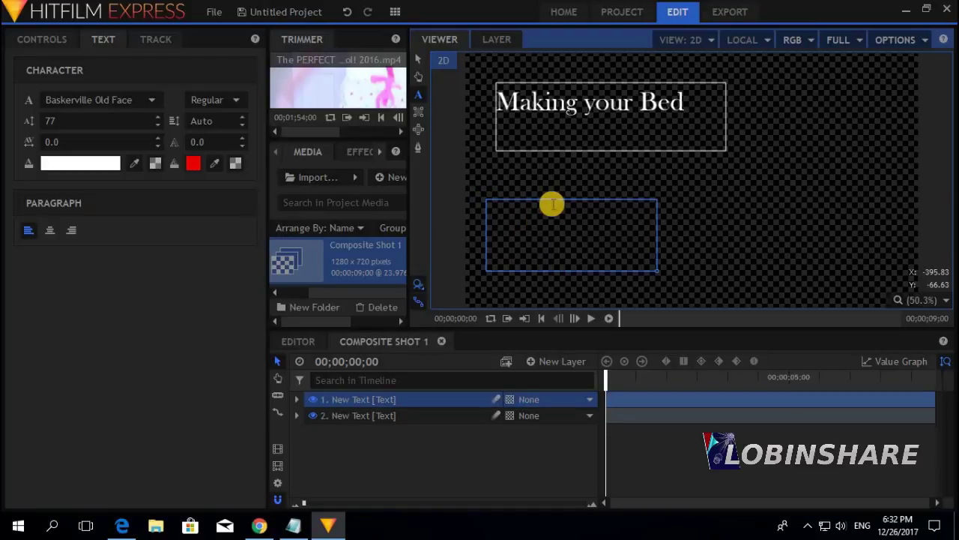
text(3D Workspace)
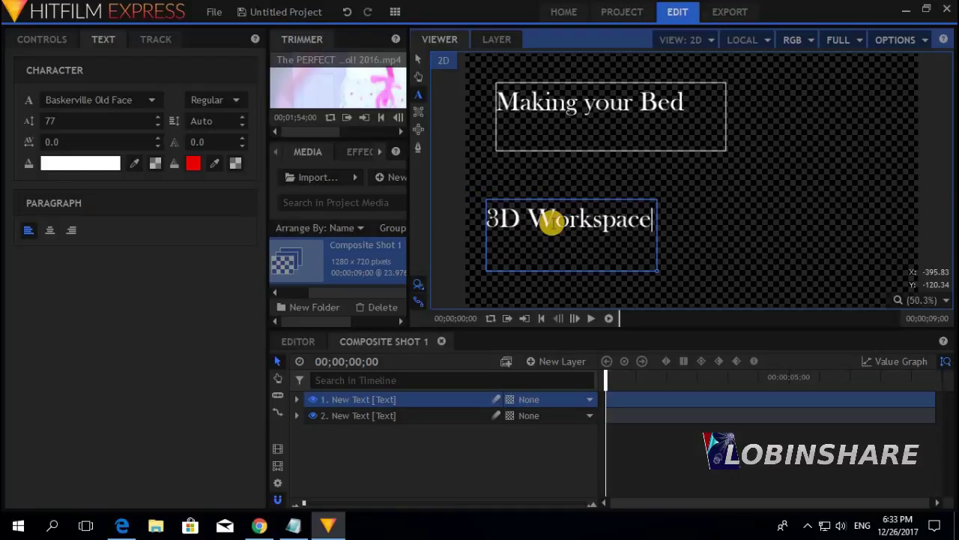
drag(658, 270, 705, 265)
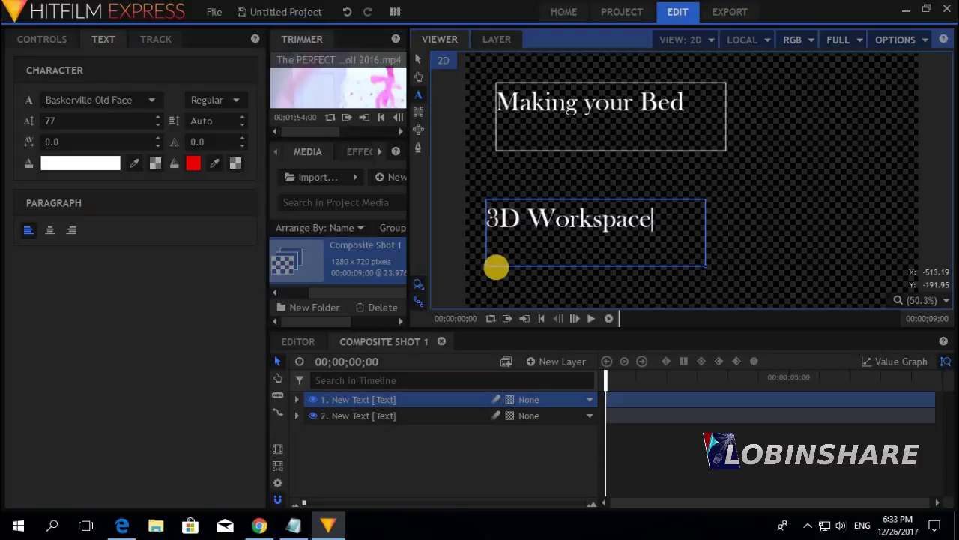
Step: Add a third text box reading "Animation" at the right side of the frame and finish editing it
drag(735, 139, 909, 219)
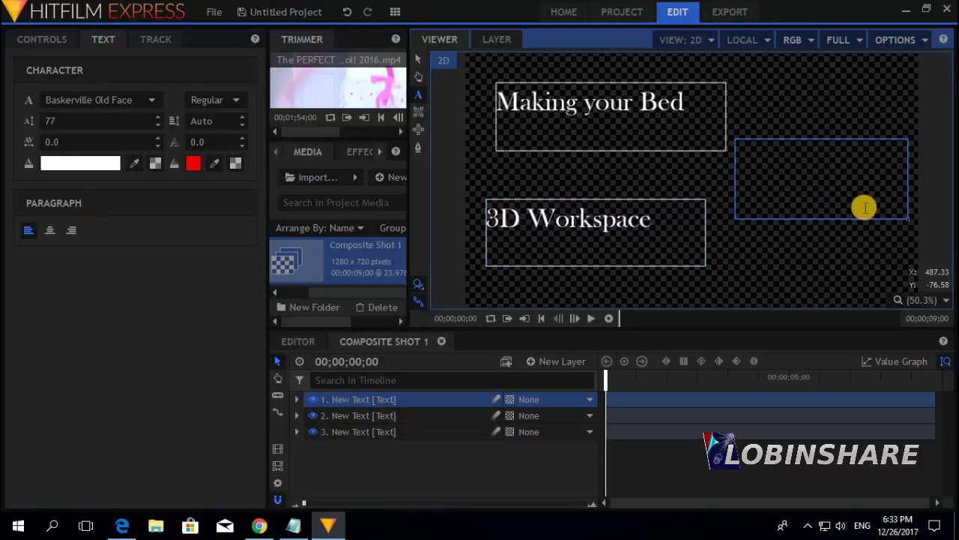
text(Animatio)
click(815, 159)
click(776, 137)
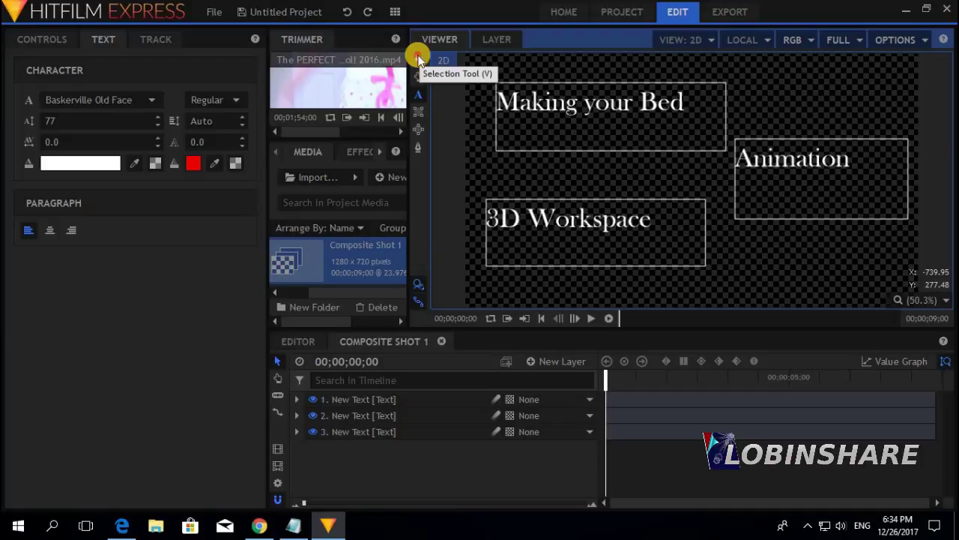
Step: Select the "Making your Bed" text layer and rotate it slightly counterclockwise, keeping it in the upper left of the frame
click(417, 59)
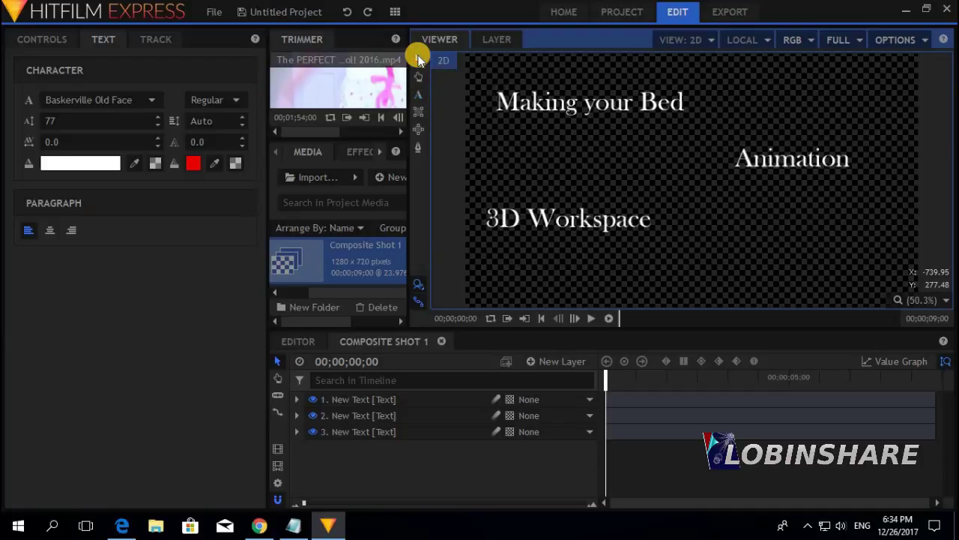
click(568, 109)
drag(576, 95, 523, 107)
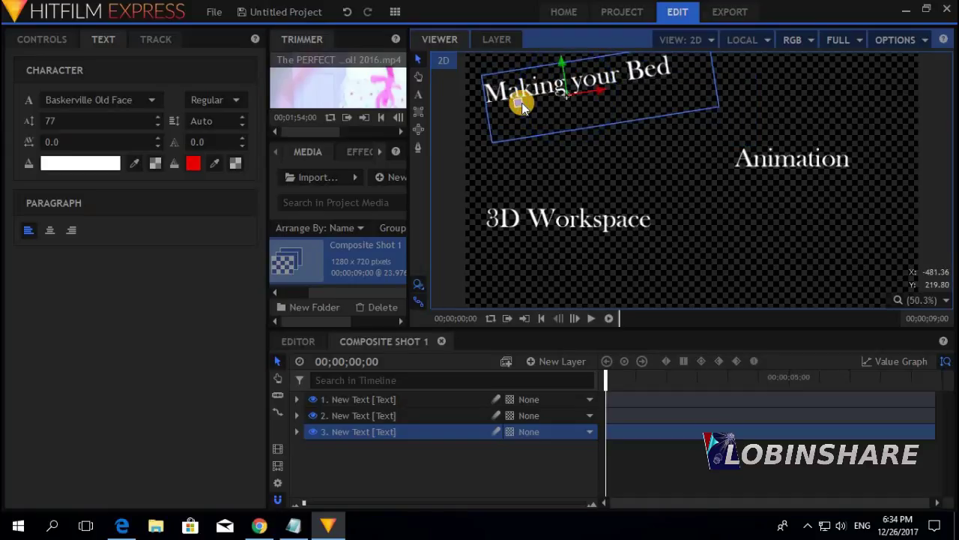
Step: Move the "Animation" text to the lower right of the frame and "3D Workspace" down to the lower left corner
click(796, 170)
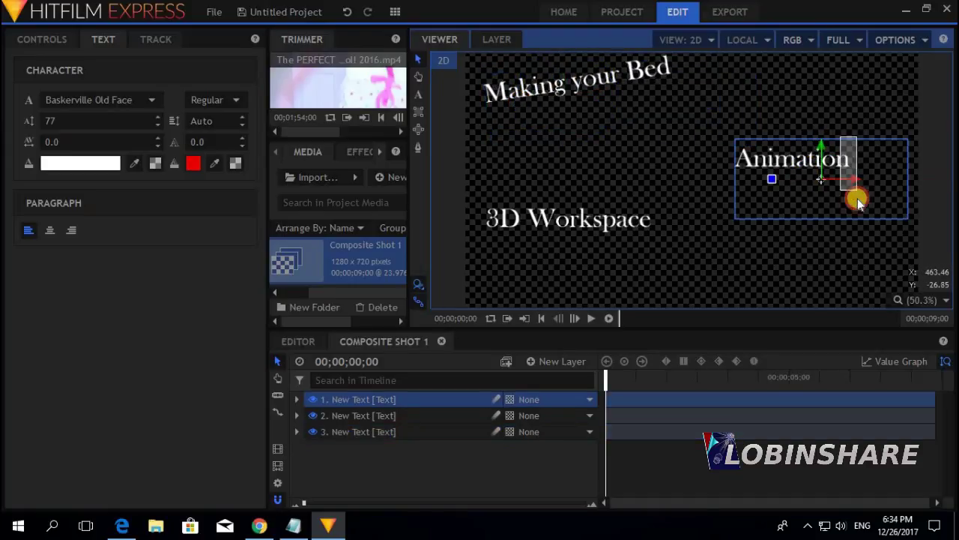
drag(834, 175, 878, 267)
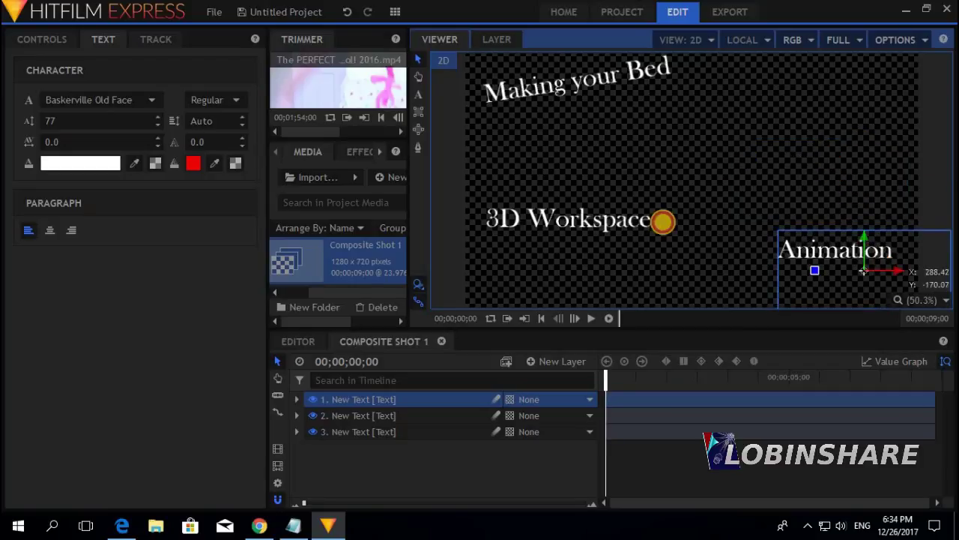
click(634, 217)
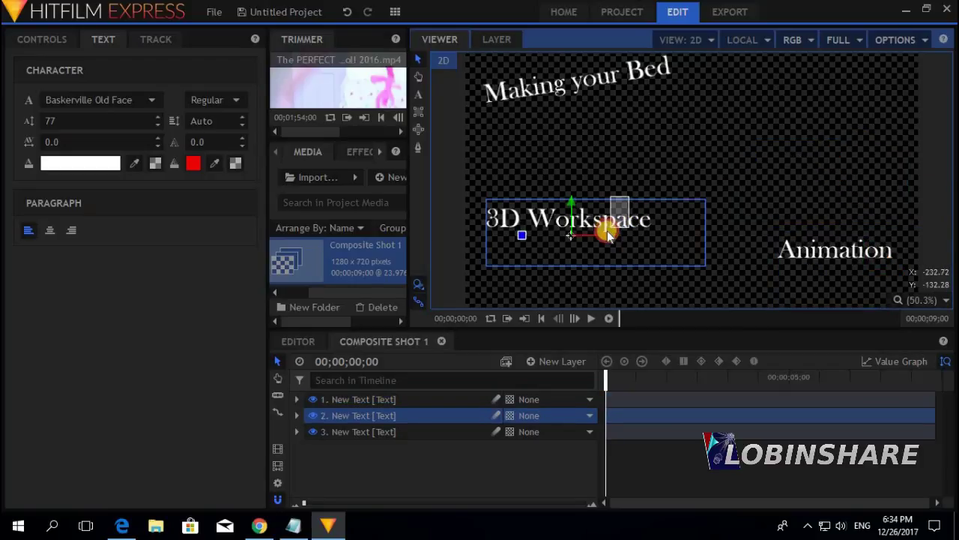
drag(600, 229, 579, 288)
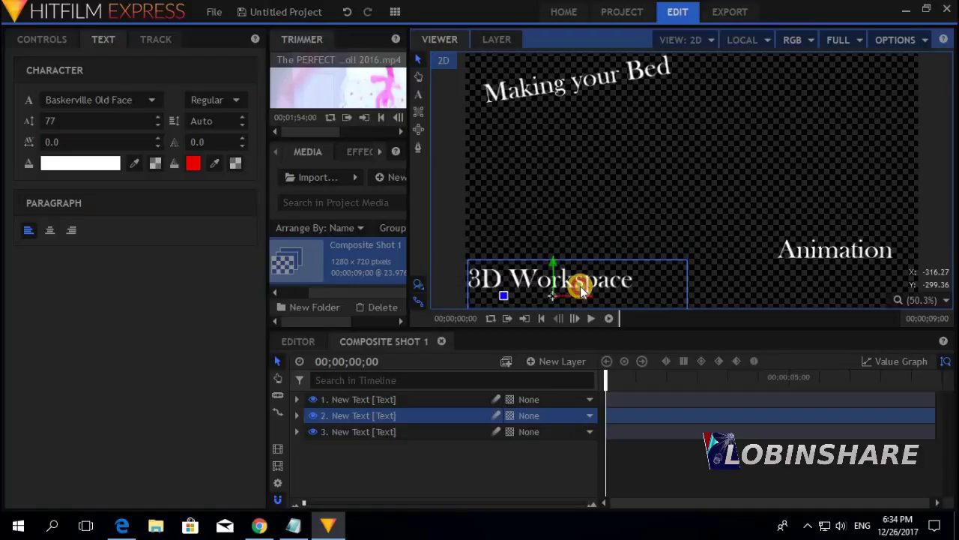
Step: Nudge the tilted "Making your Bed" title slightly down and to the left
click(711, 166)
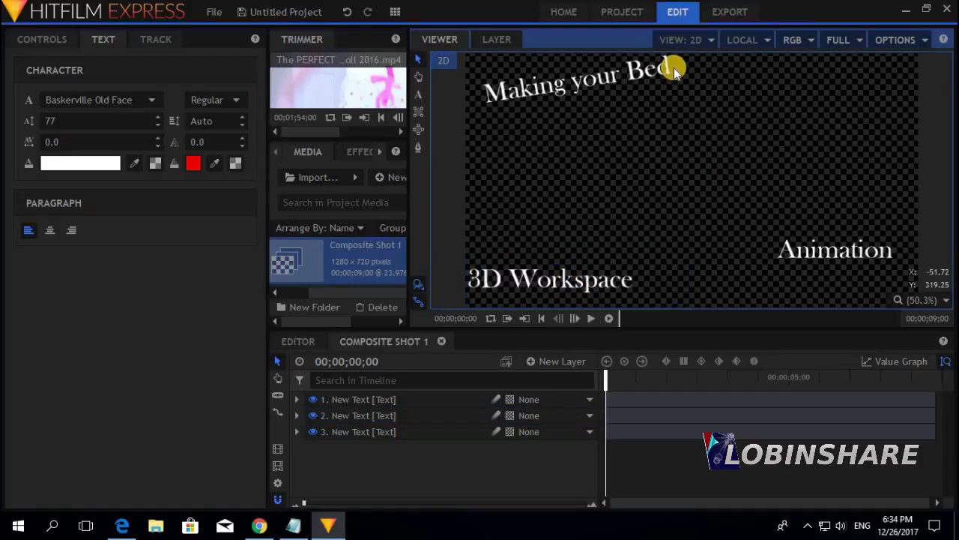
mouse_move(517, 88)
mouse_down()
mouse_move(534, 88)
mouse_move(506, 87)
mouse_move(528, 97)
mouse_up()
click(416, 60)
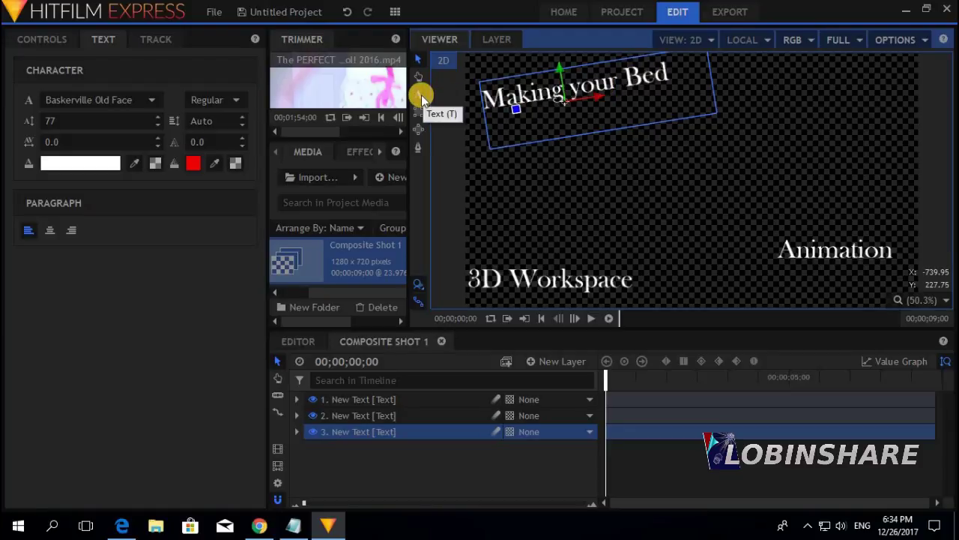
Step: Give the whole "Making your Bed" text a blue #0000ff fill and set its outline width to 1.0
click(421, 96)
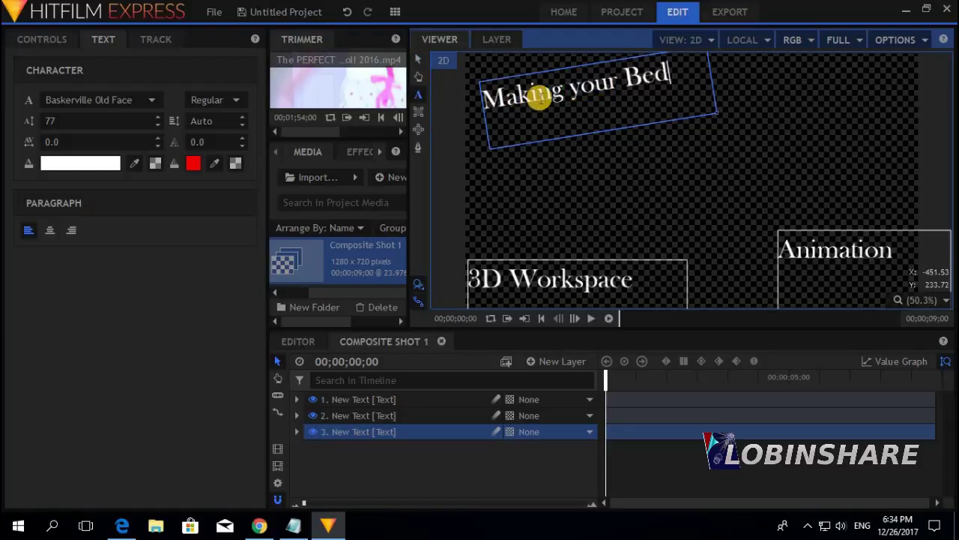
drag(679, 81, 479, 97)
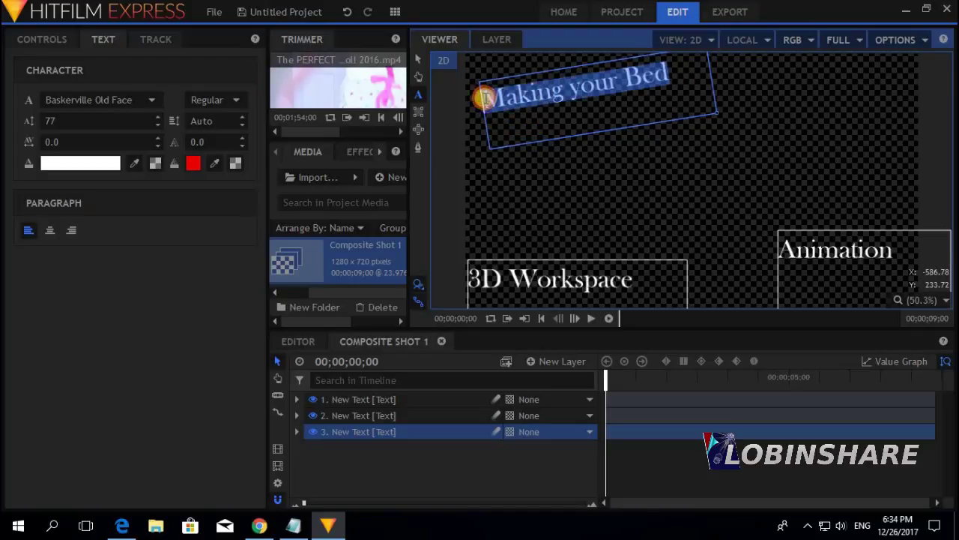
click(101, 168)
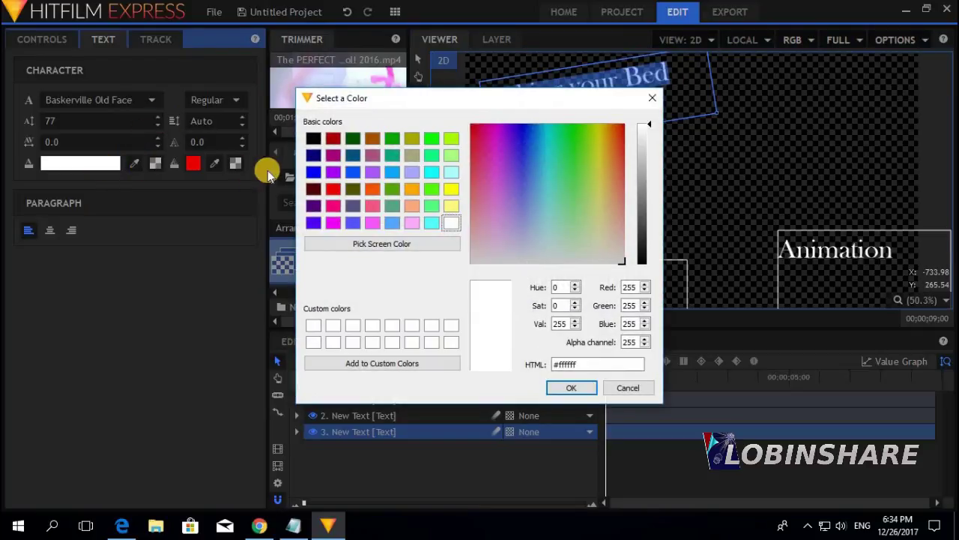
click(314, 172)
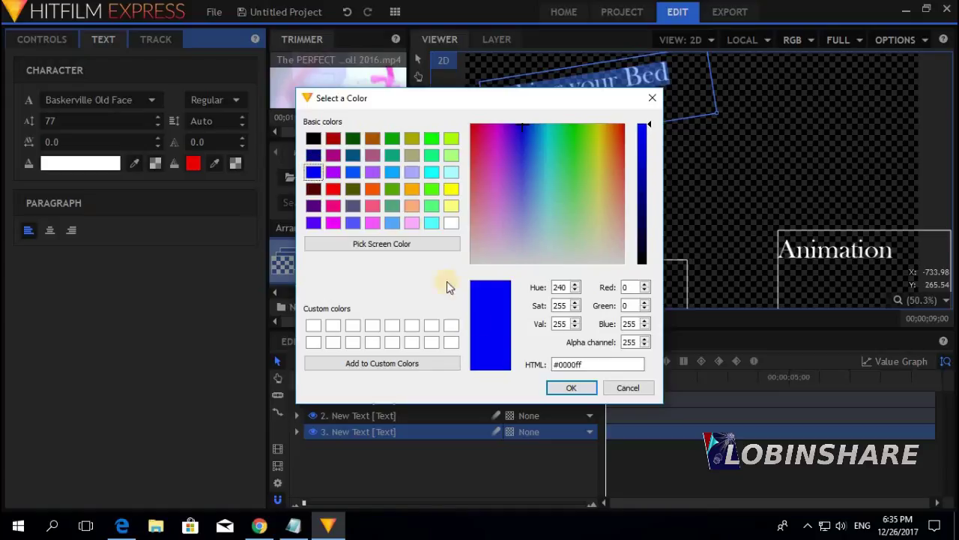
click(569, 388)
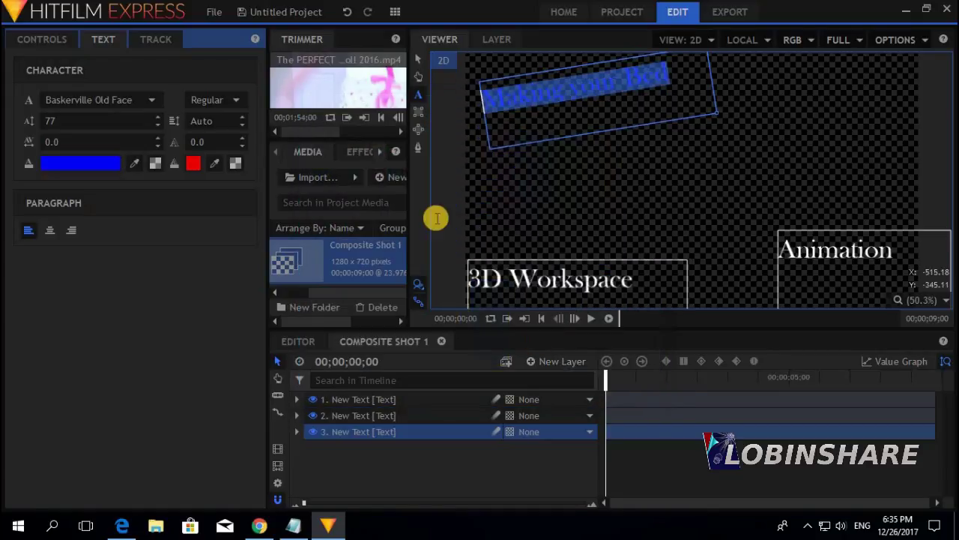
click(242, 147)
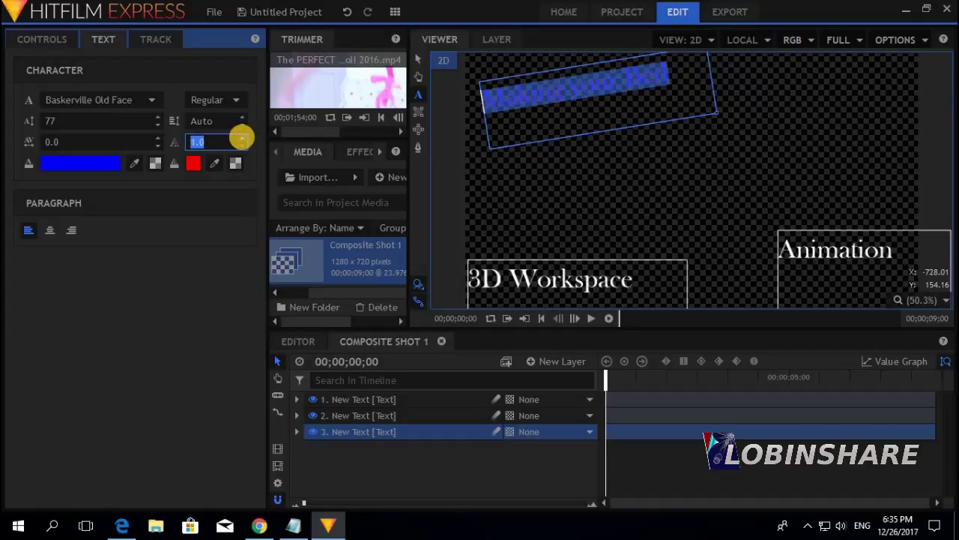
click(588, 114)
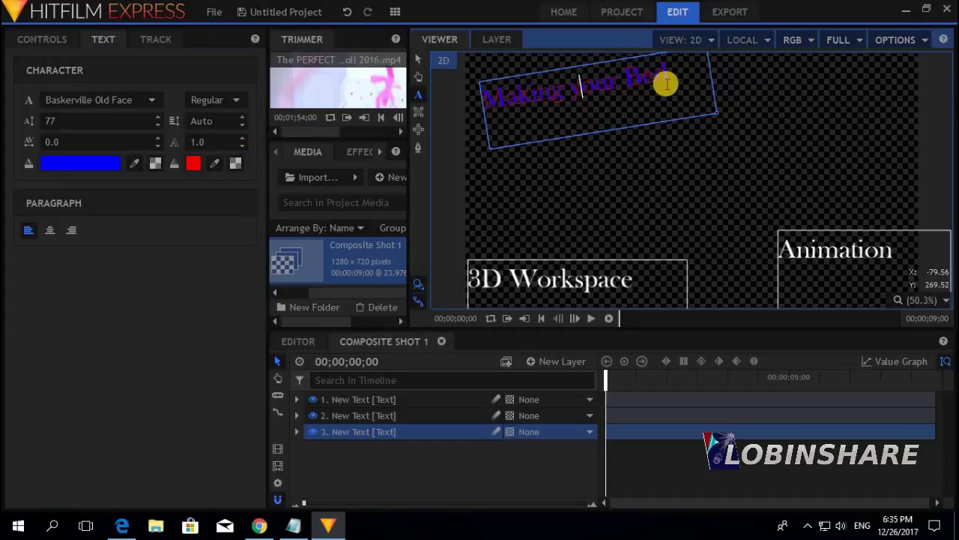
Step: Try to change the title's outline color to white #ffffff without selecting its characters
click(193, 162)
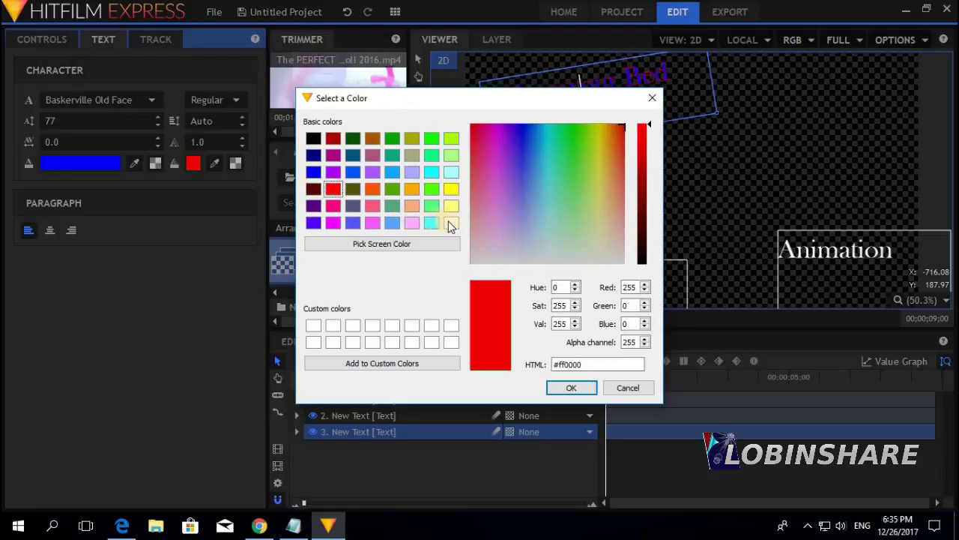
click(451, 222)
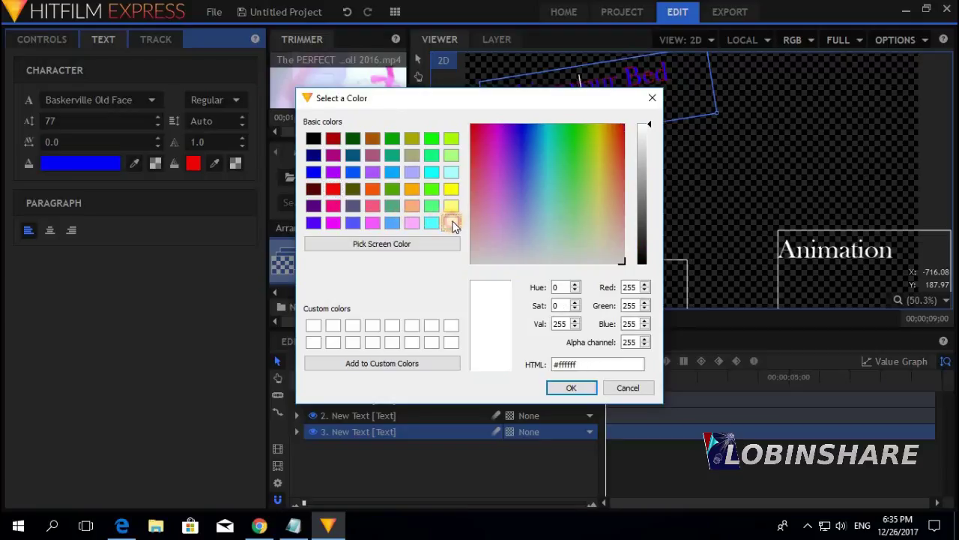
click(571, 387)
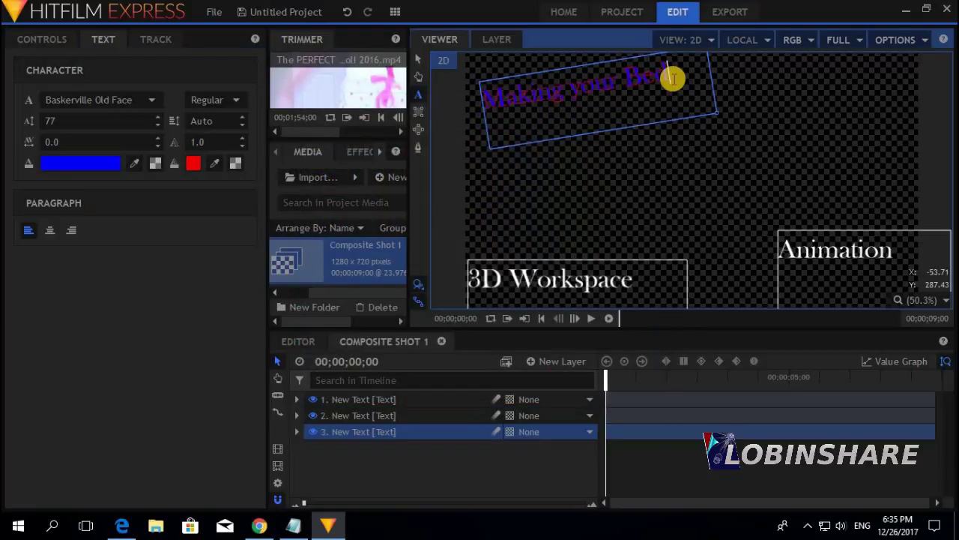
Step: Select all characters of "Making your Bed" and set their outline color to white #ffffff
drag(673, 78, 337, 71)
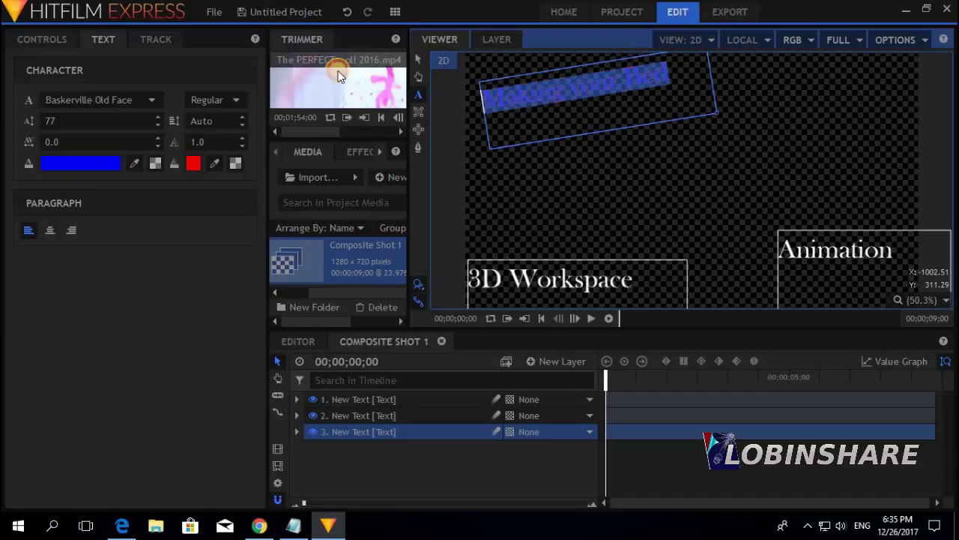
click(193, 163)
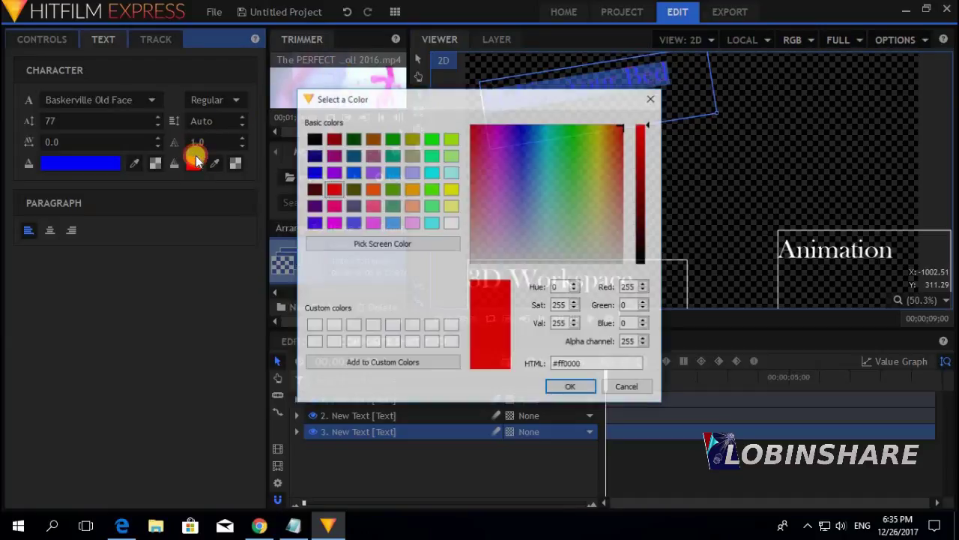
click(452, 223)
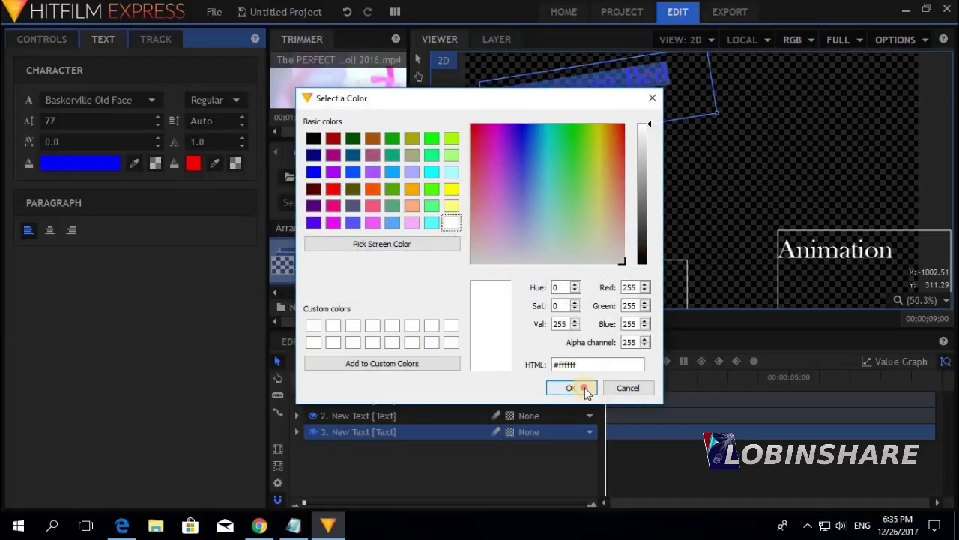
click(585, 388)
click(686, 106)
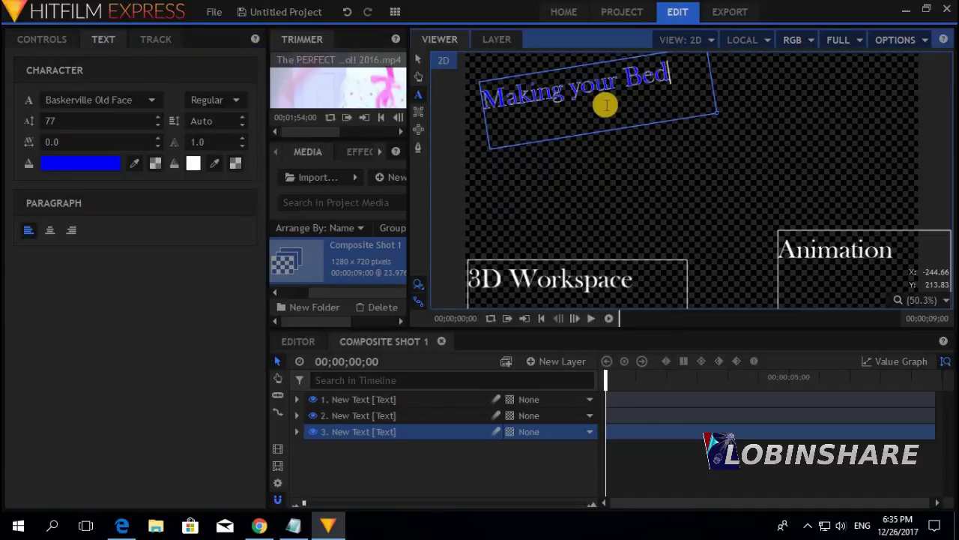
Step: Color only the letters "space" in the "3D Workspace" text green #00aa00
mouse_move(655, 280)
mouse_down()
mouse_move(434, 300)
mouse_move(506, 280)
mouse_move(574, 283)
mouse_up()
click(112, 164)
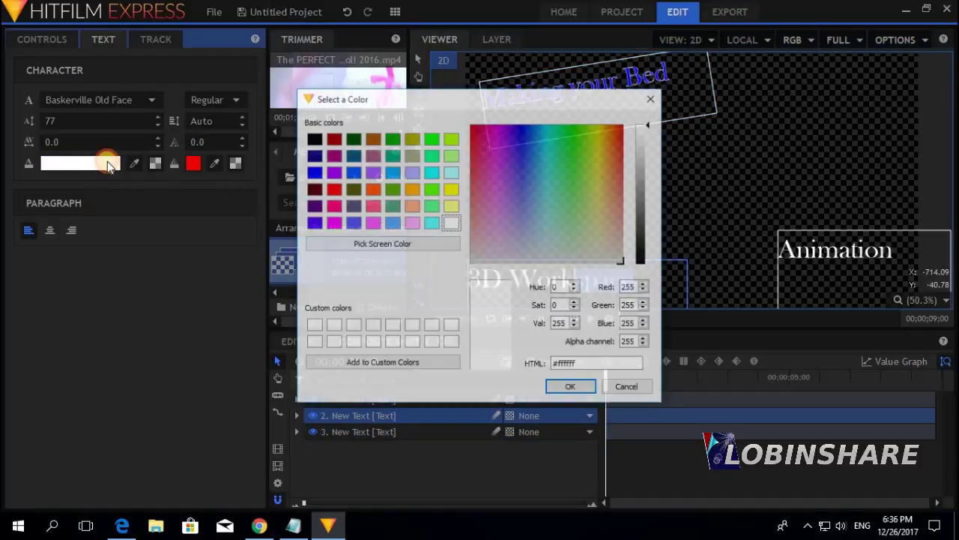
click(393, 140)
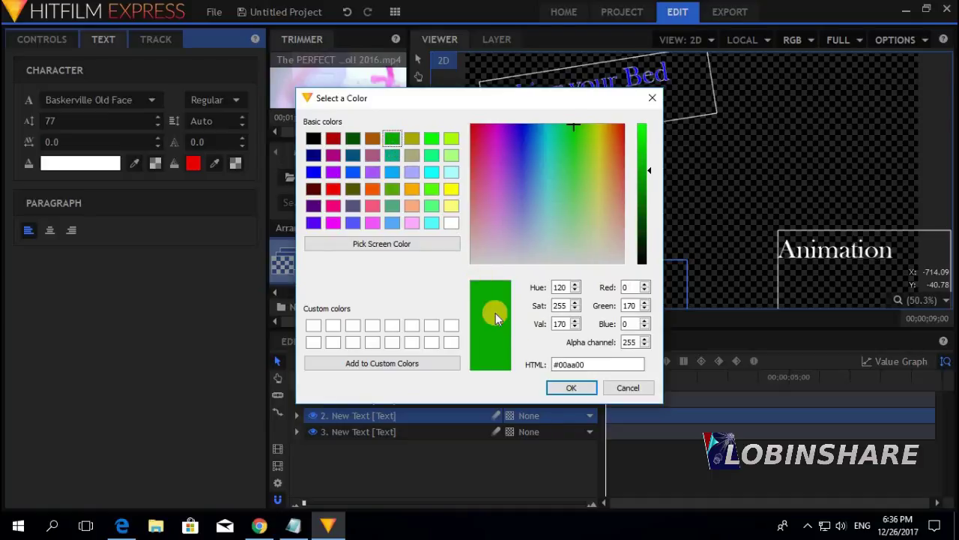
click(569, 387)
Step: Color the letters "Work" in the "3D Workspace" text red
drag(573, 280, 491, 279)
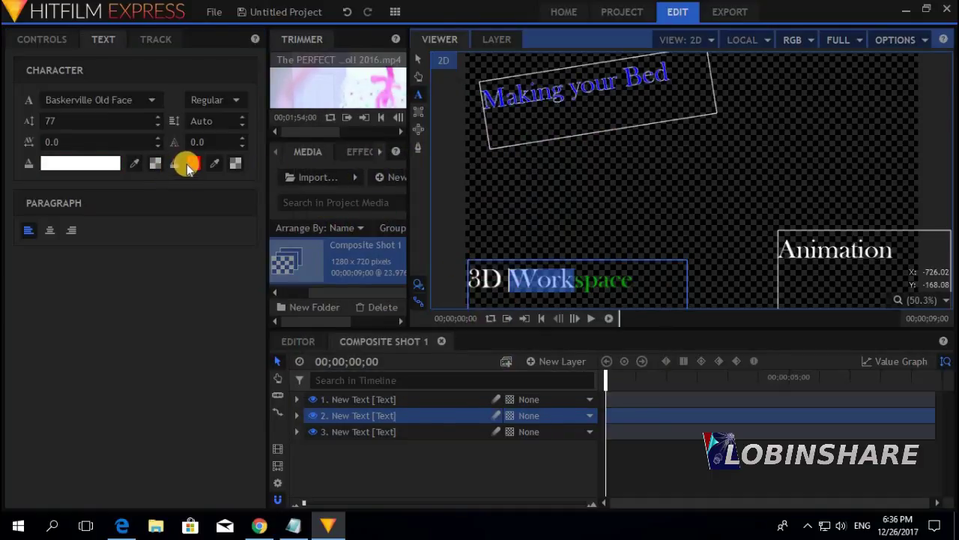
click(100, 164)
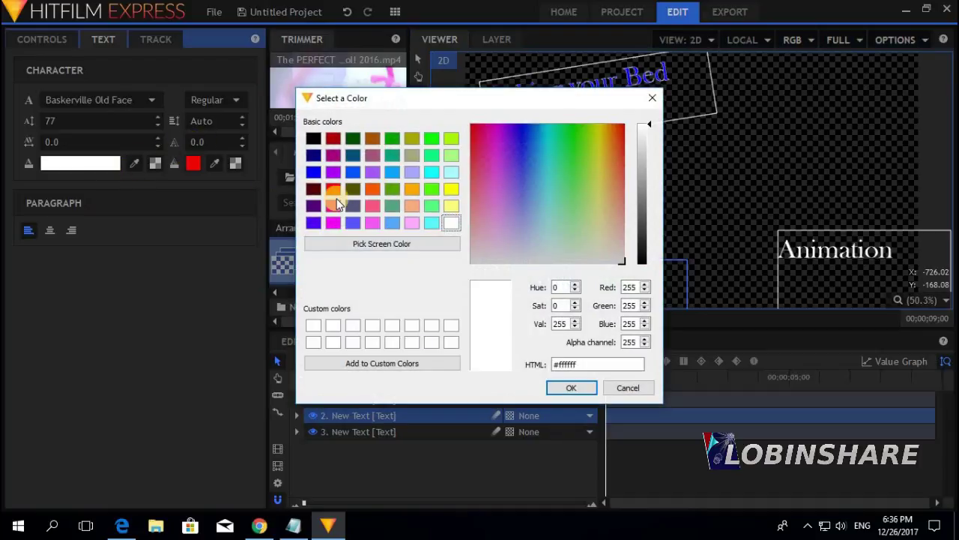
click(335, 191)
click(559, 391)
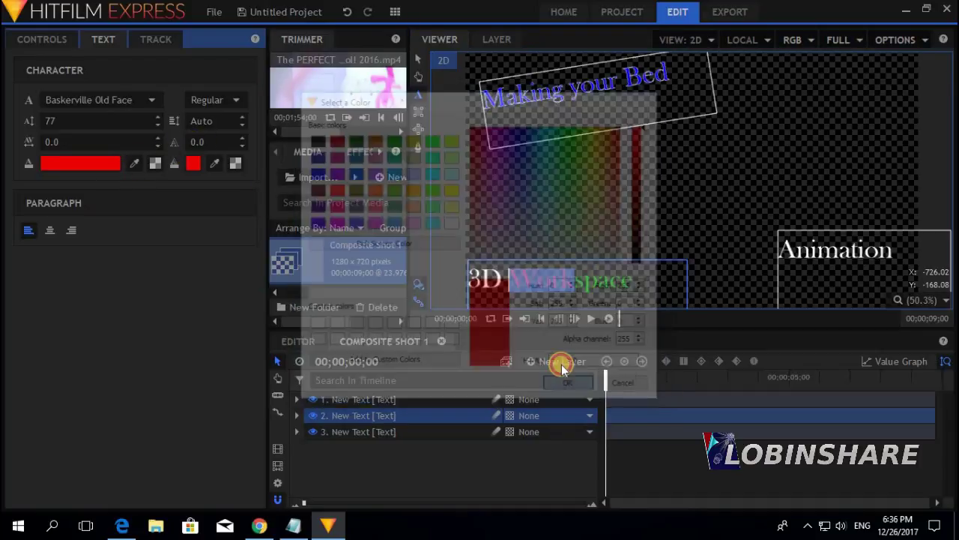
Step: Color only the characters "3D" in the "3D Workspace" text orange #ffaa00
drag(471, 283, 460, 275)
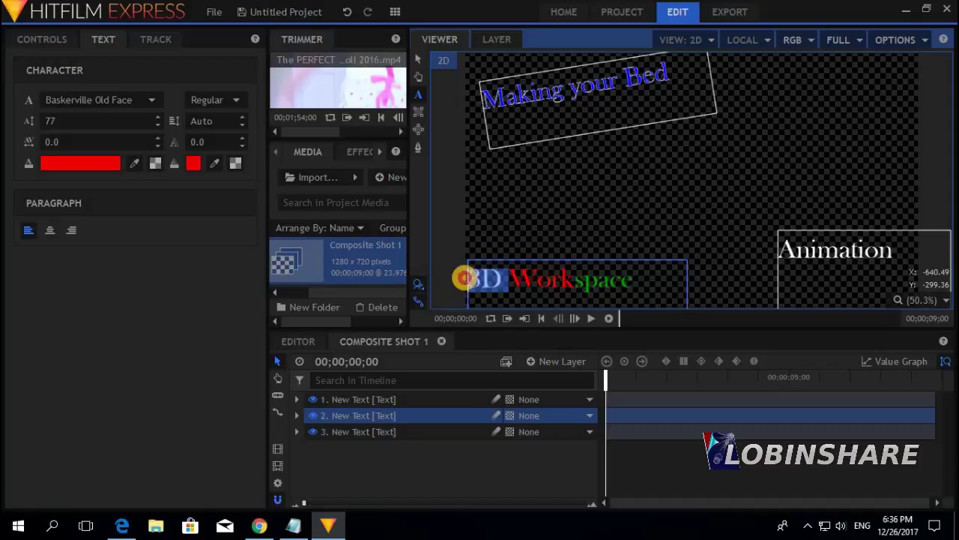
click(101, 164)
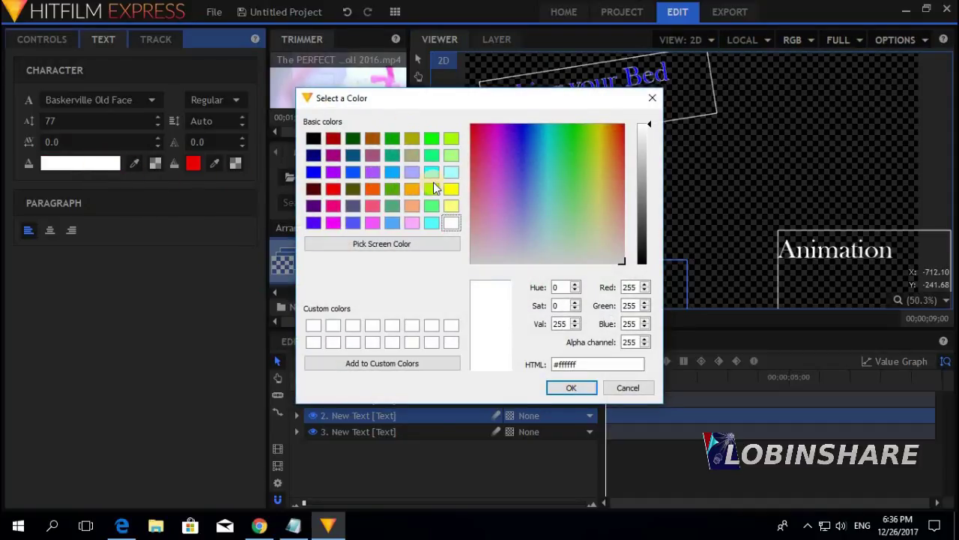
click(412, 188)
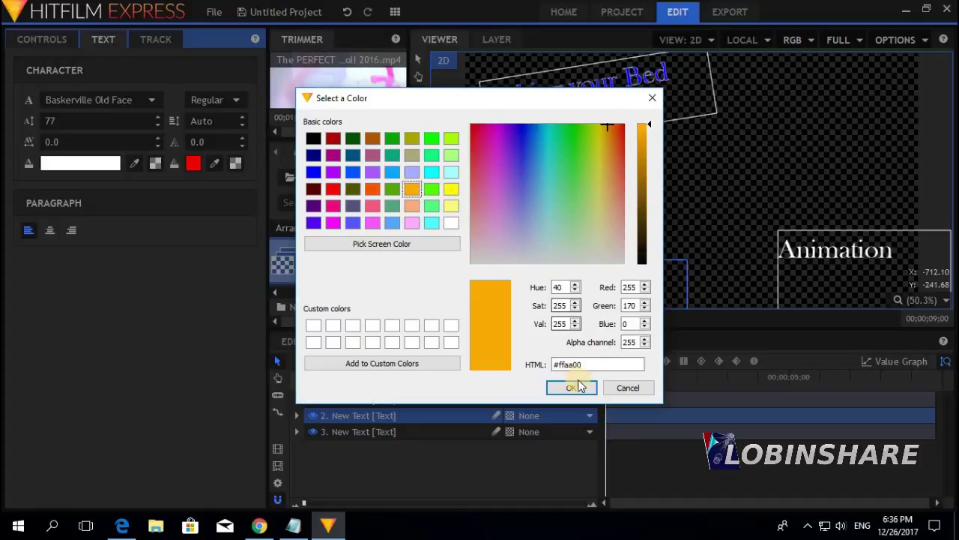
click(569, 388)
Step: Select all characters of the "Animation" text, color them black #000000 and set their font size to 97
drag(894, 251, 777, 243)
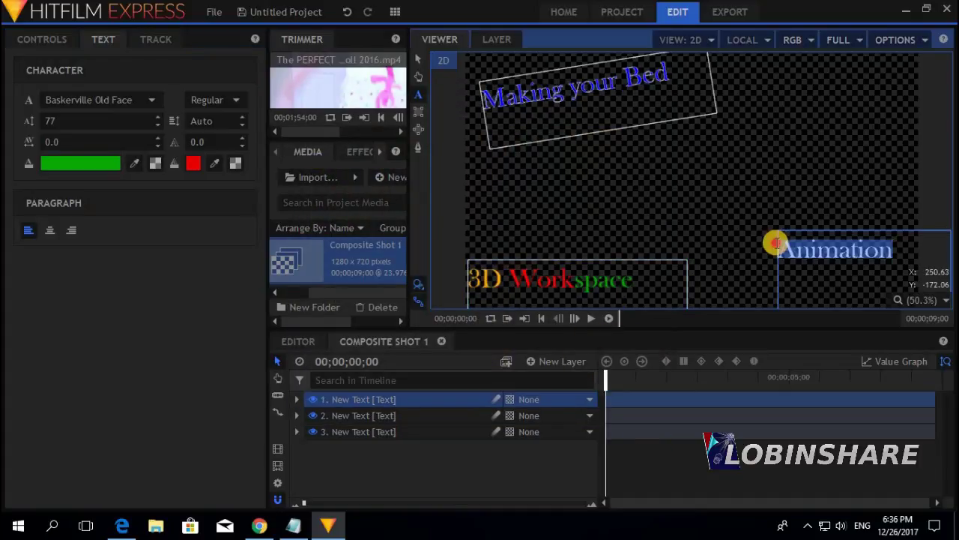
click(101, 162)
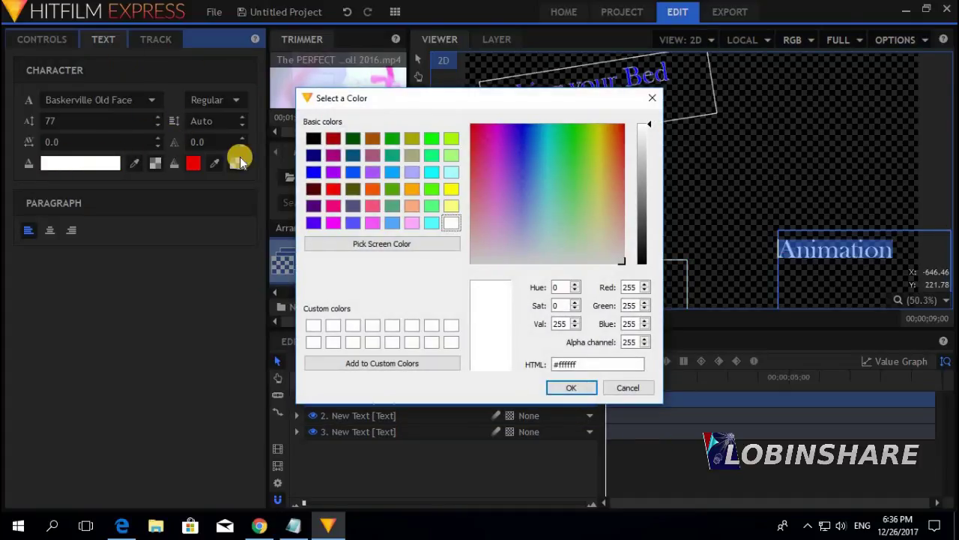
click(315, 140)
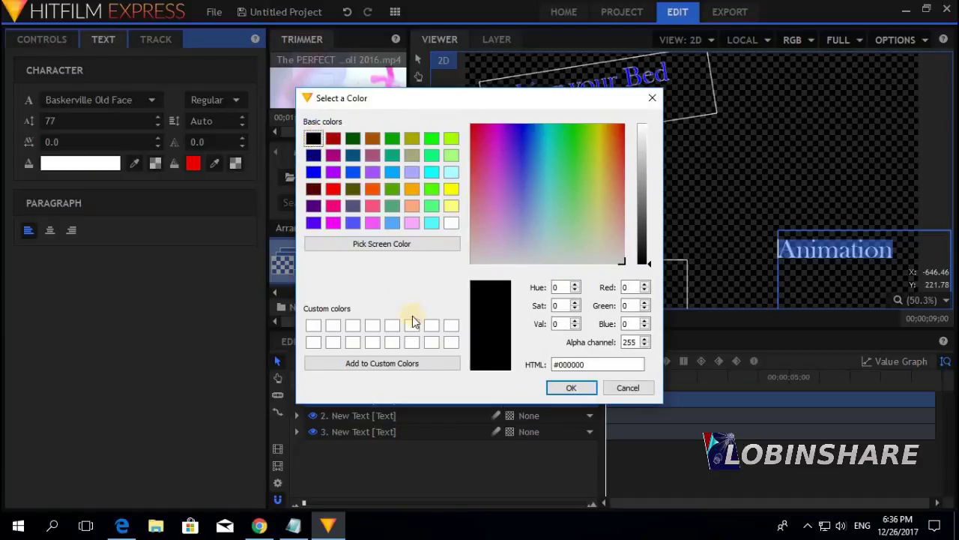
click(568, 386)
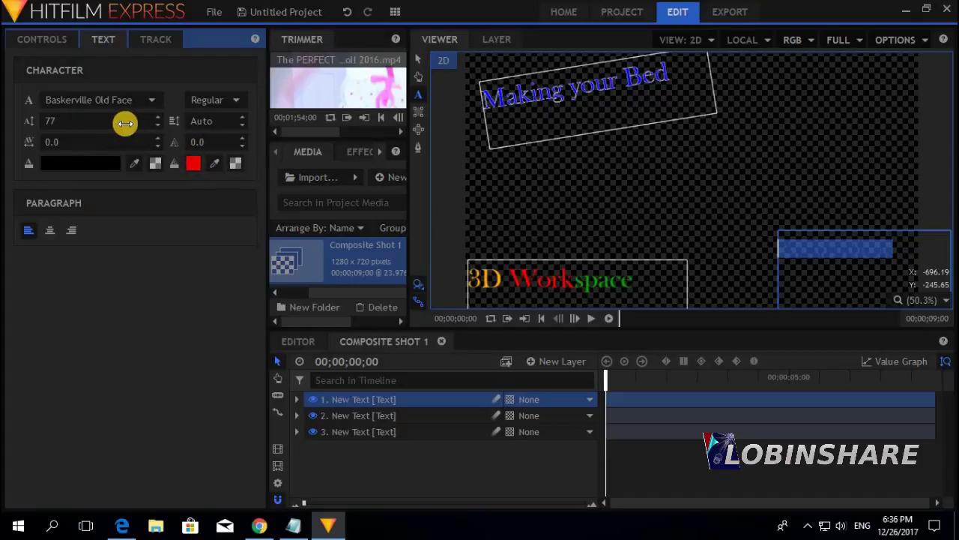
click(80, 120)
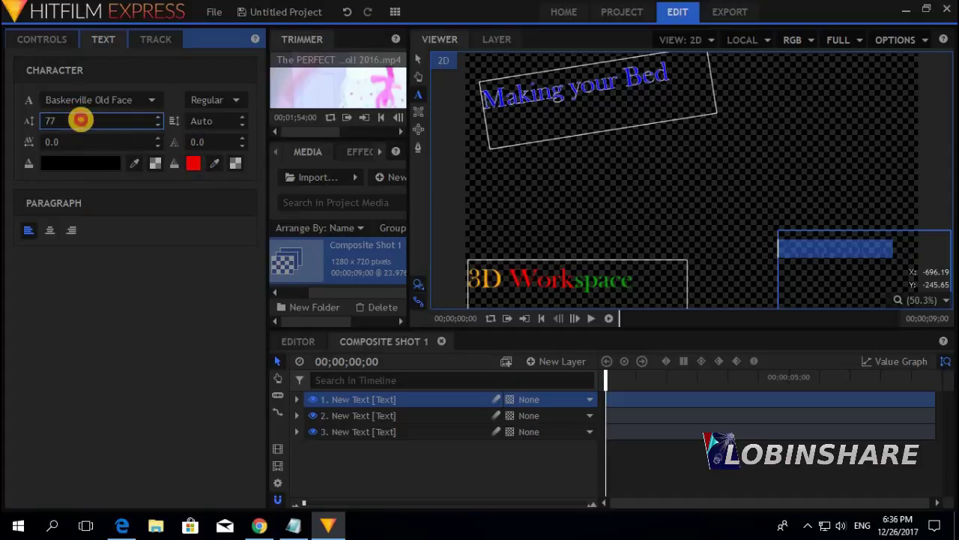
scroll(80, 119, up, 20)
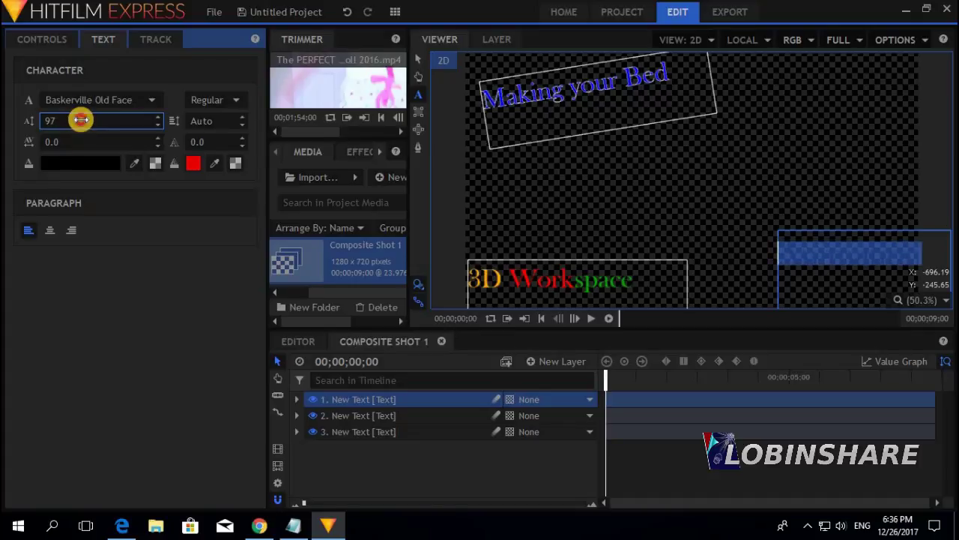
Step: Give the selected "Animation" characters a white #ffffff outline 1.0 wide, then deselect the text
click(193, 164)
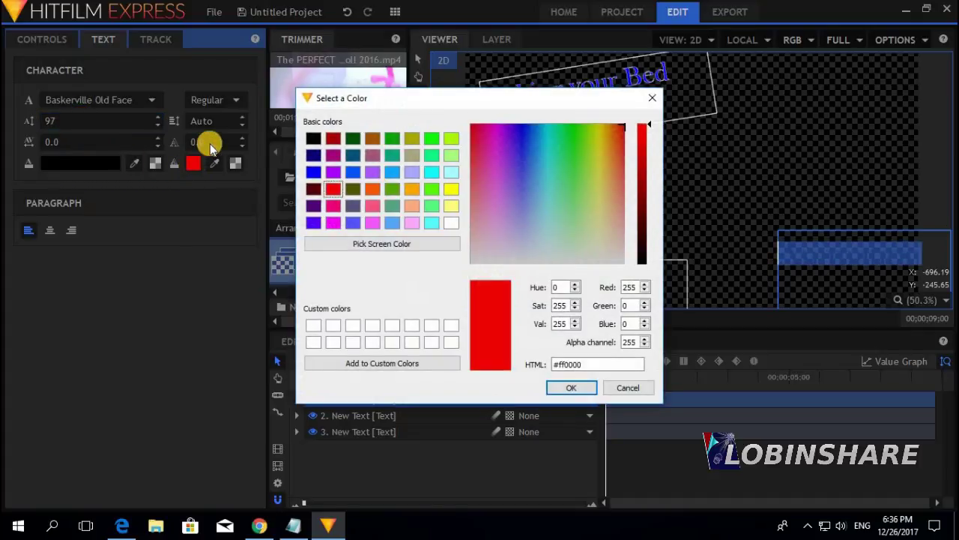
click(628, 388)
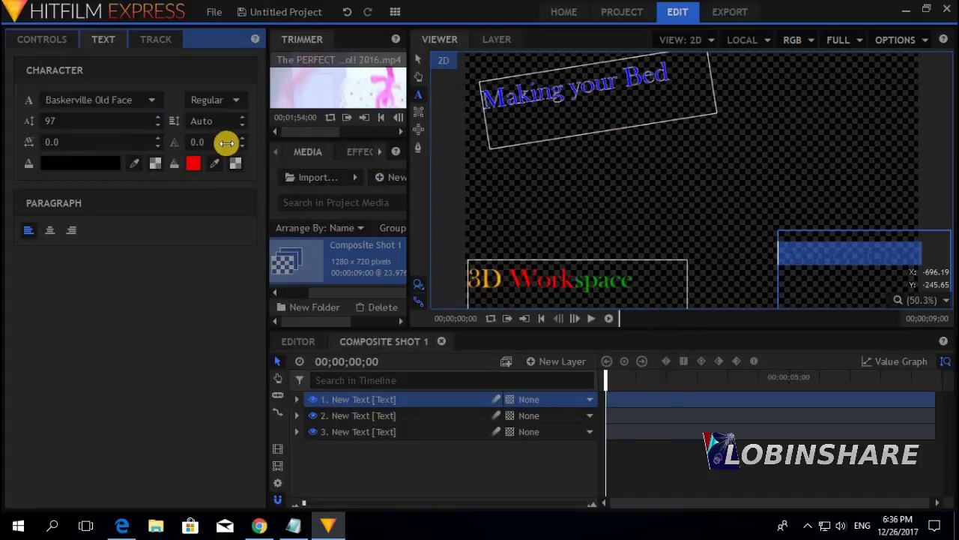
click(194, 163)
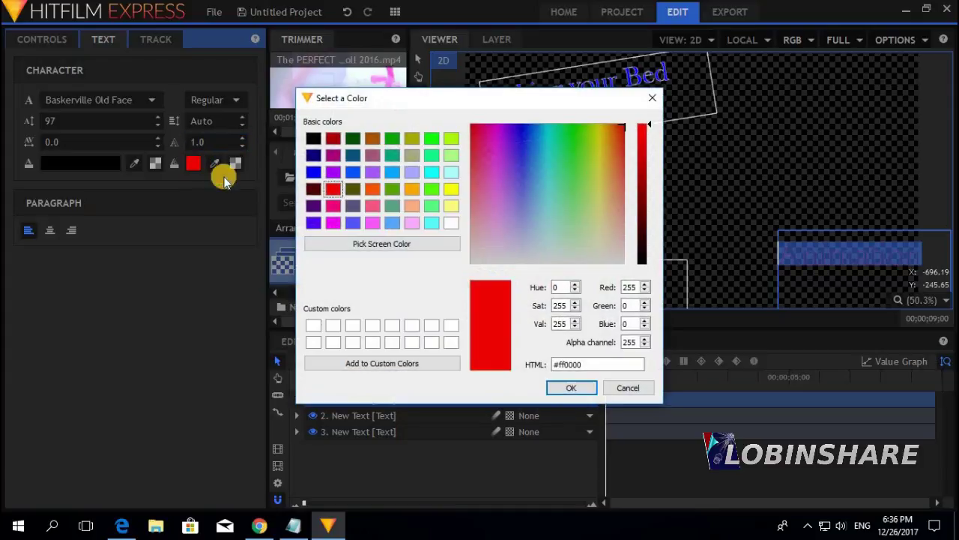
click(450, 223)
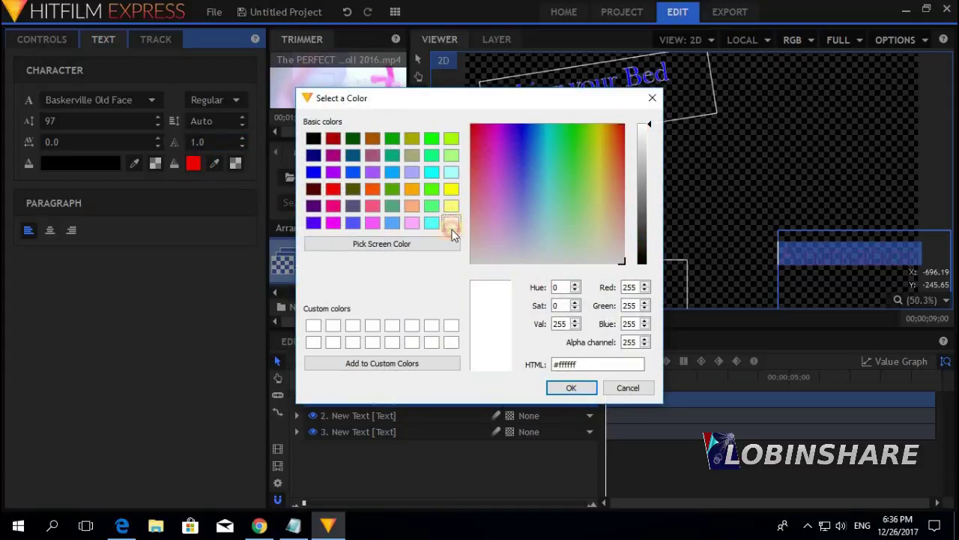
click(571, 387)
click(778, 113)
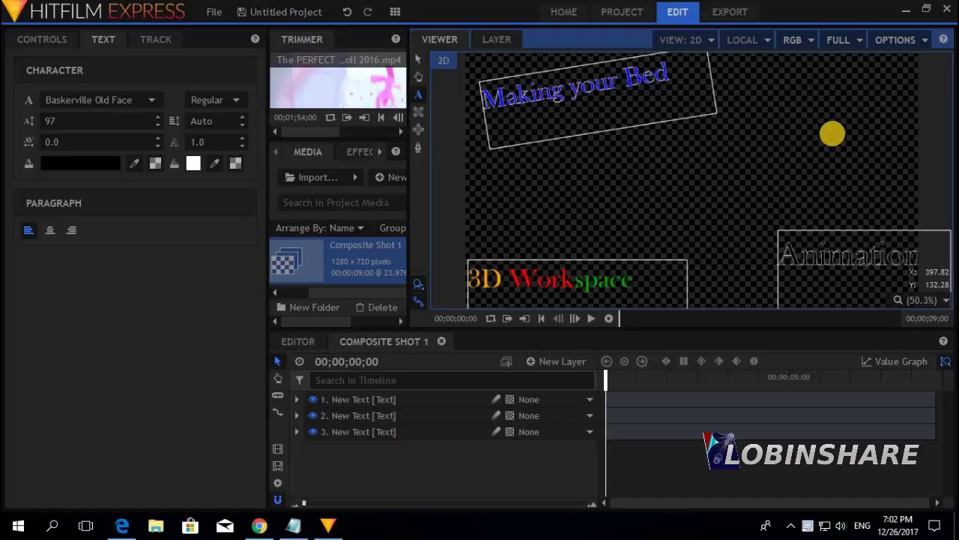
Step: Select each of the three text layers in turn to identify which title it holds
click(403, 403)
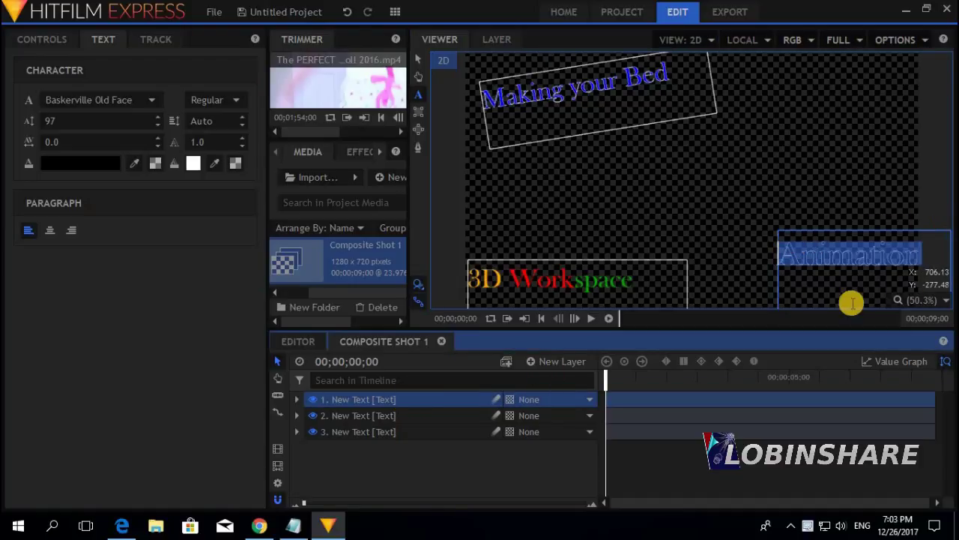
click(418, 416)
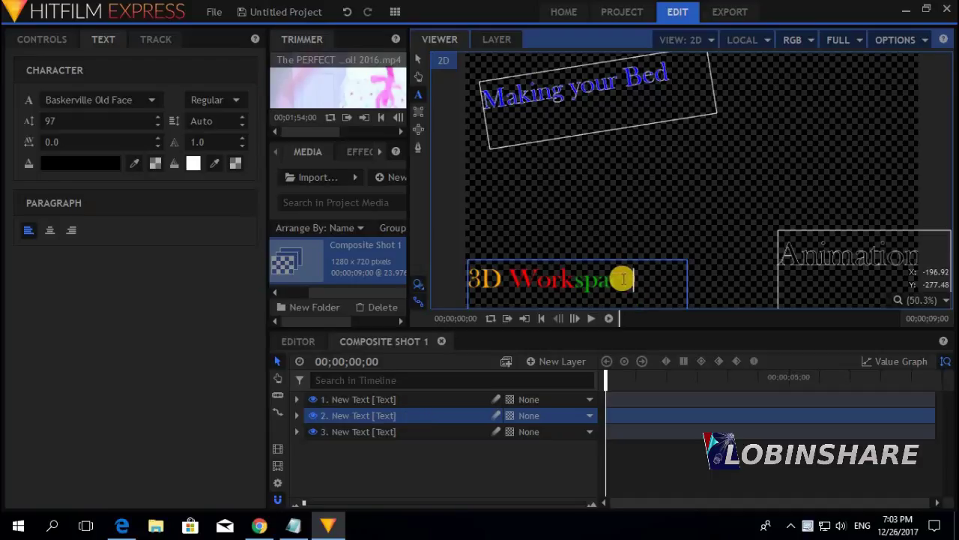
click(407, 430)
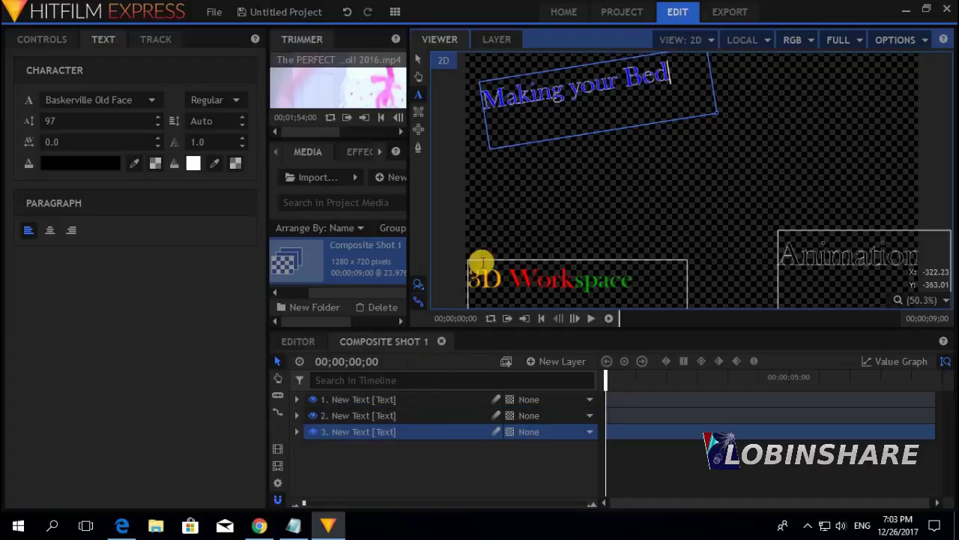
click(456, 399)
click(454, 415)
click(439, 432)
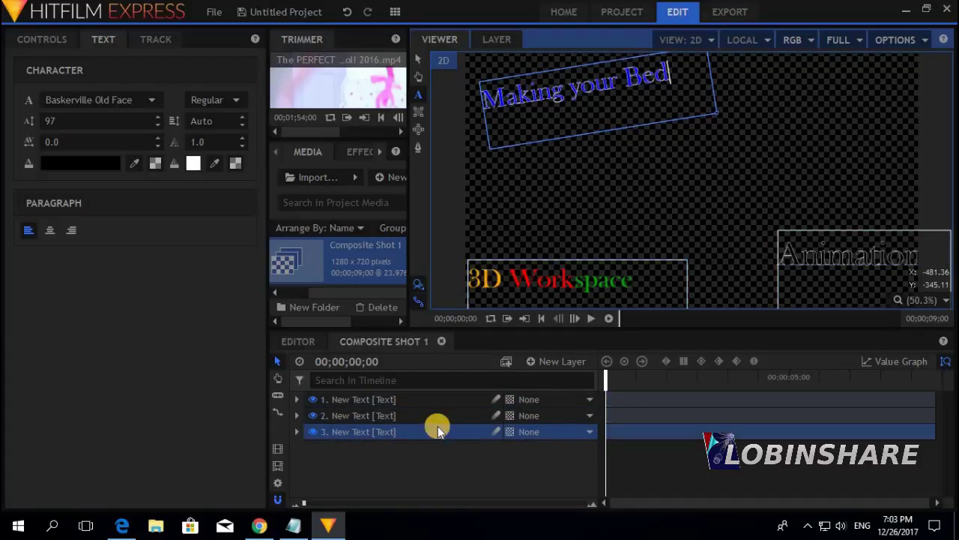
Step: Look at the property groups of the first and second text layers, then collapse them again
click(297, 399)
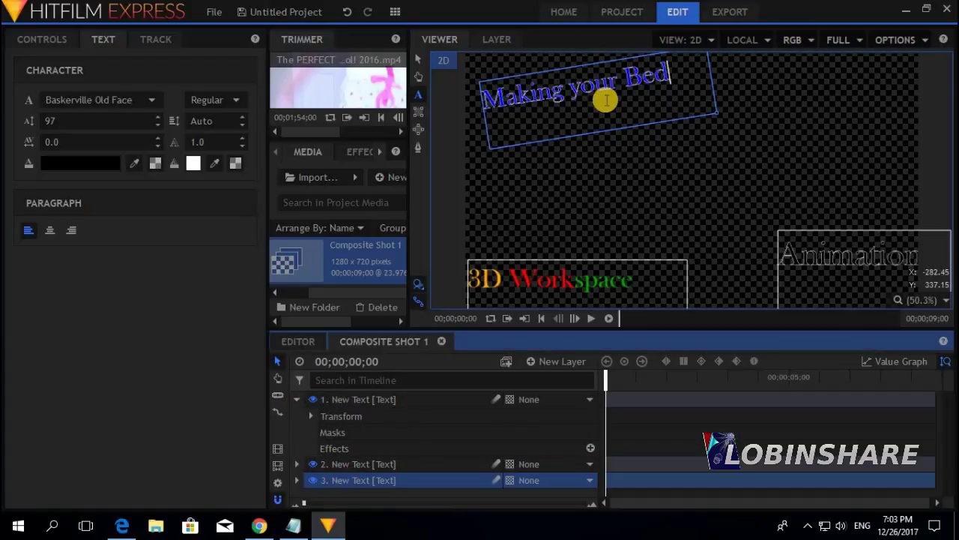
click(295, 398)
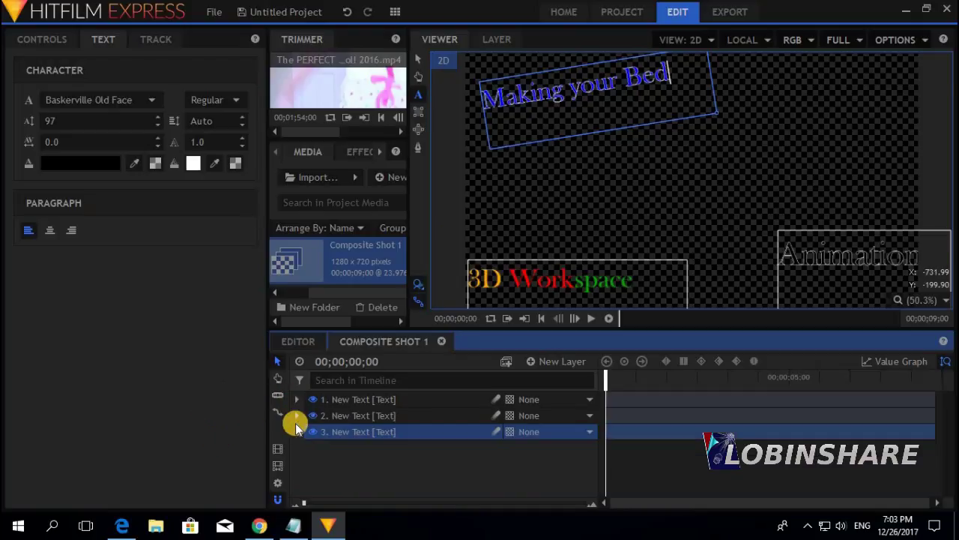
click(295, 419)
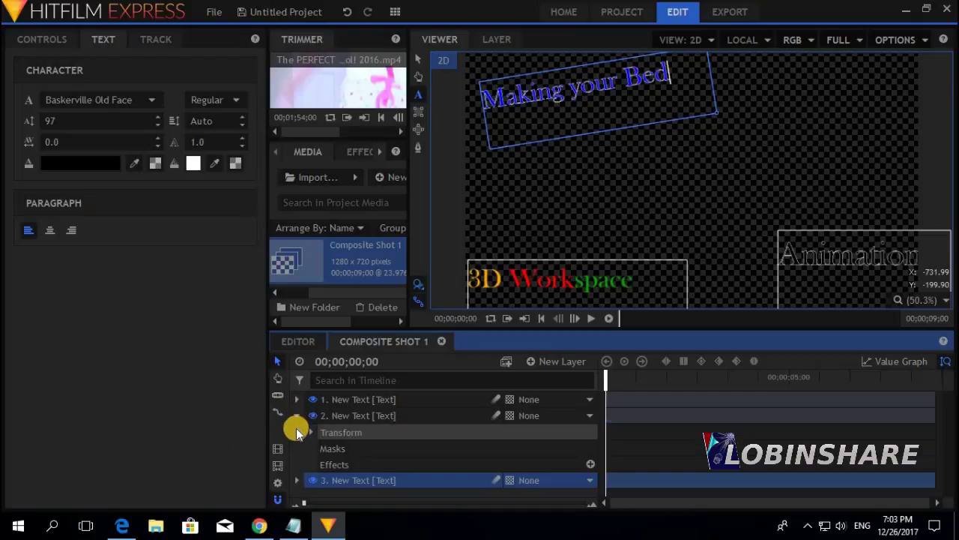
click(342, 415)
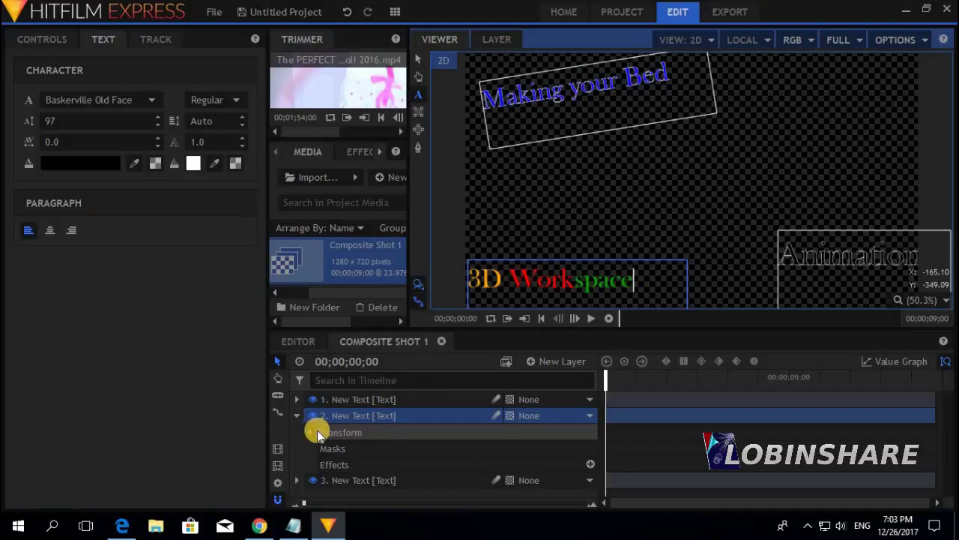
click(296, 417)
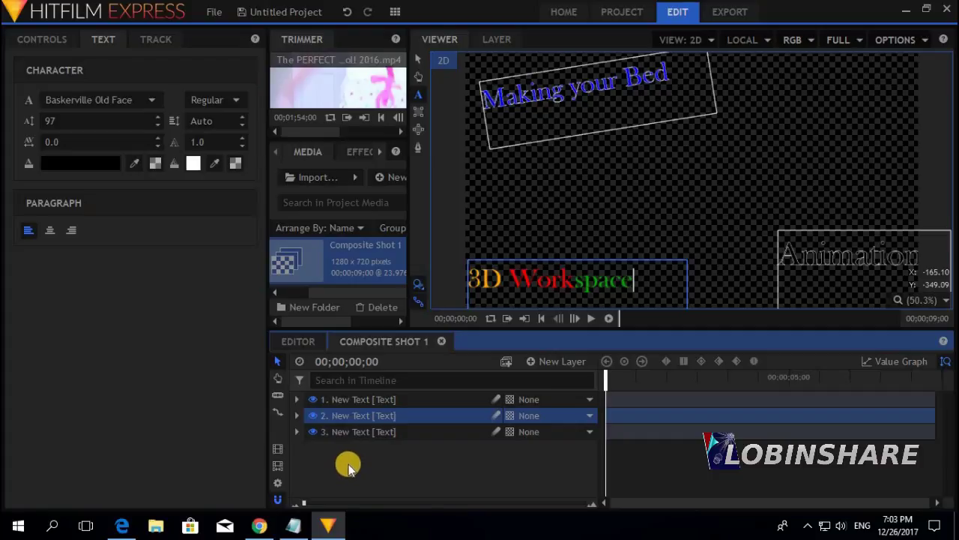
Step: Select the "Animation" text layer and expand its Transform properties in the timeline
click(387, 398)
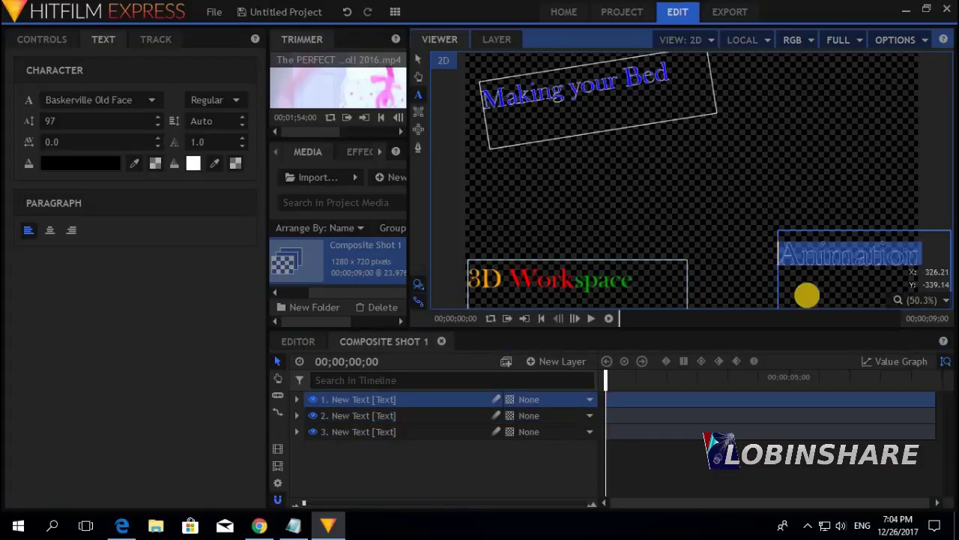
click(814, 275)
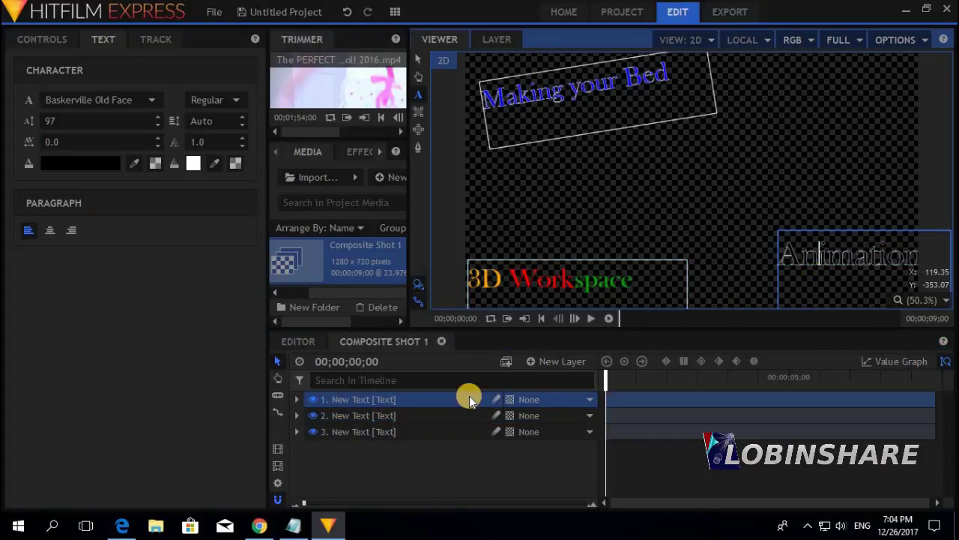
click(298, 399)
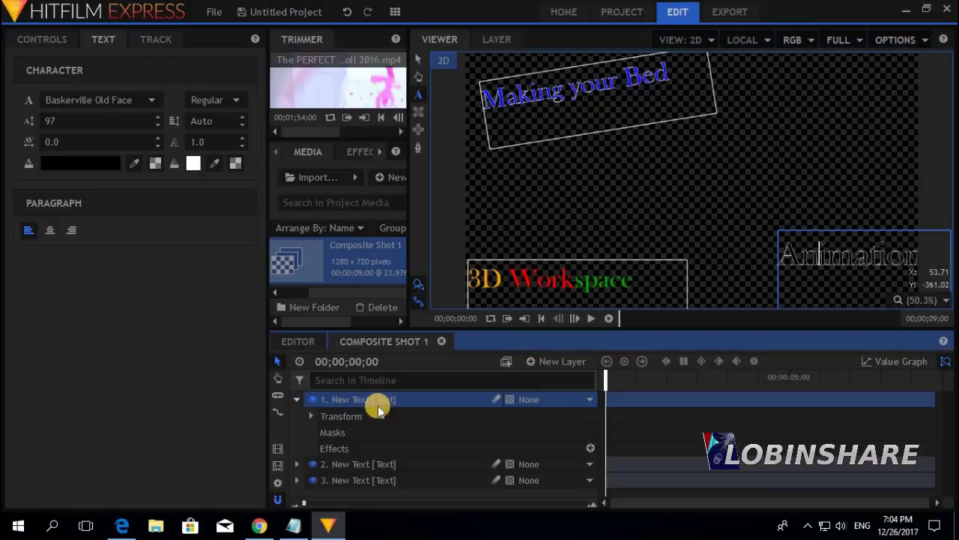
click(310, 417)
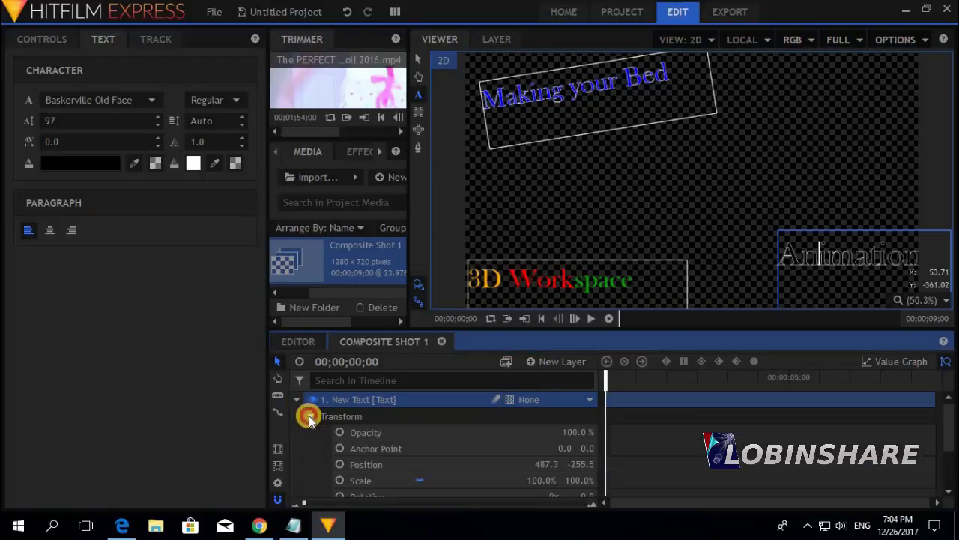
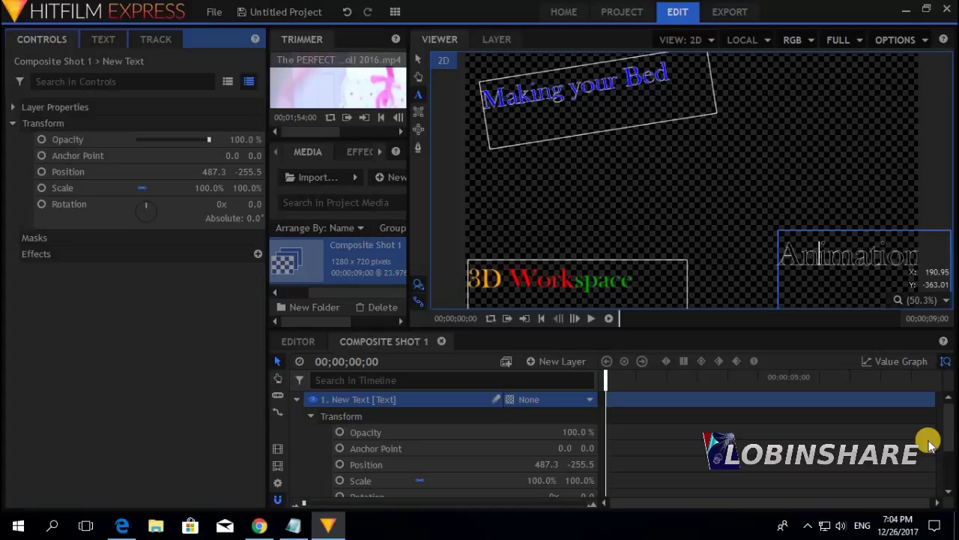
Step: Move the "Animation" title to about X 298, Y -126 and rotate it to about -18.7°
click(418, 60)
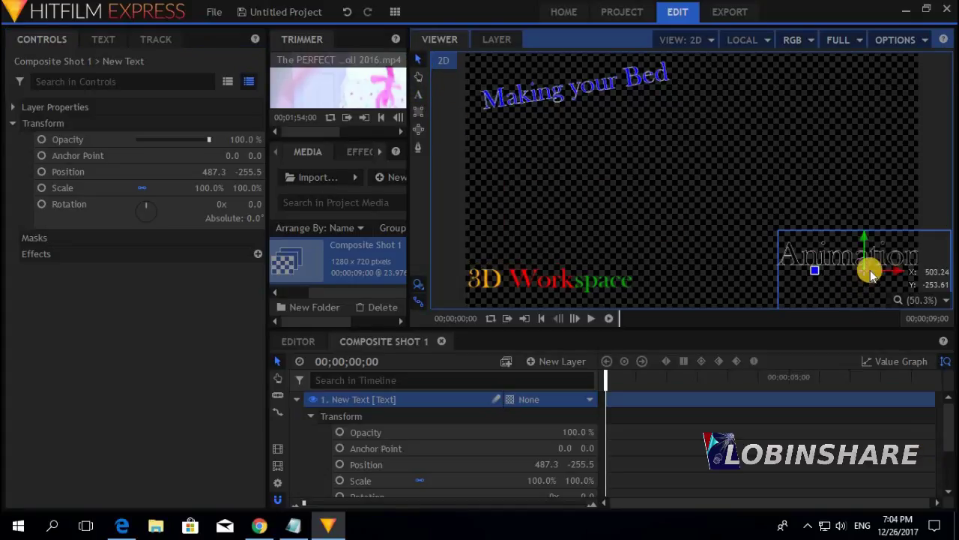
drag(867, 273, 860, 242)
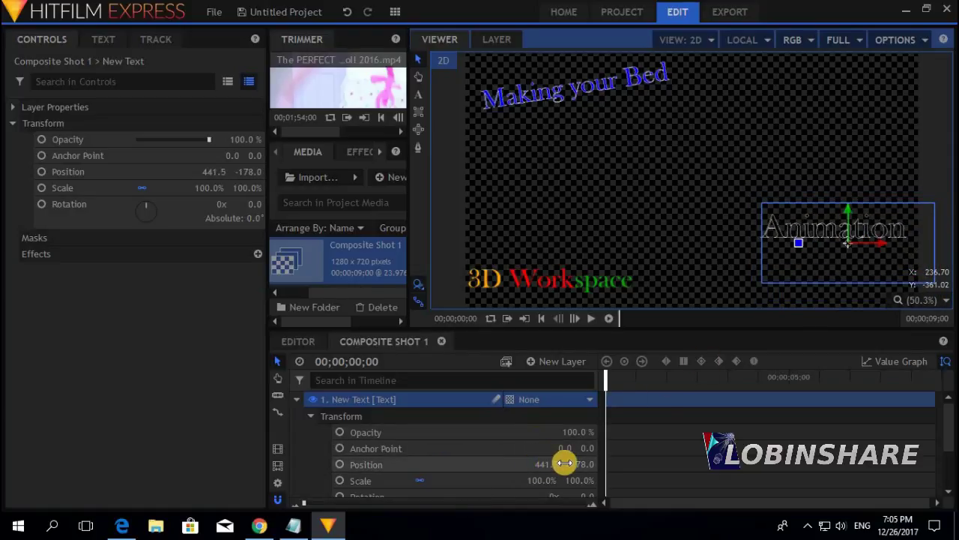
drag(835, 255, 919, 283)
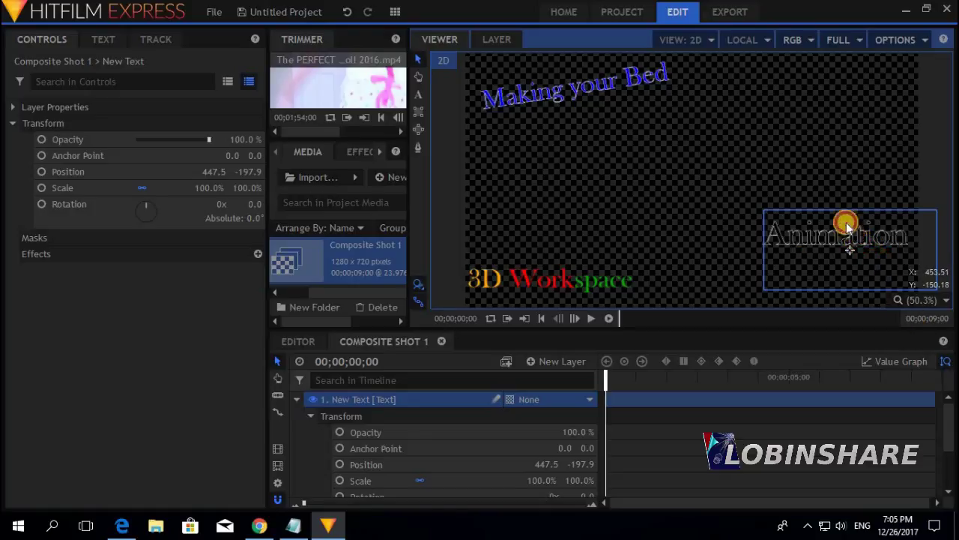
drag(847, 225, 593, 235)
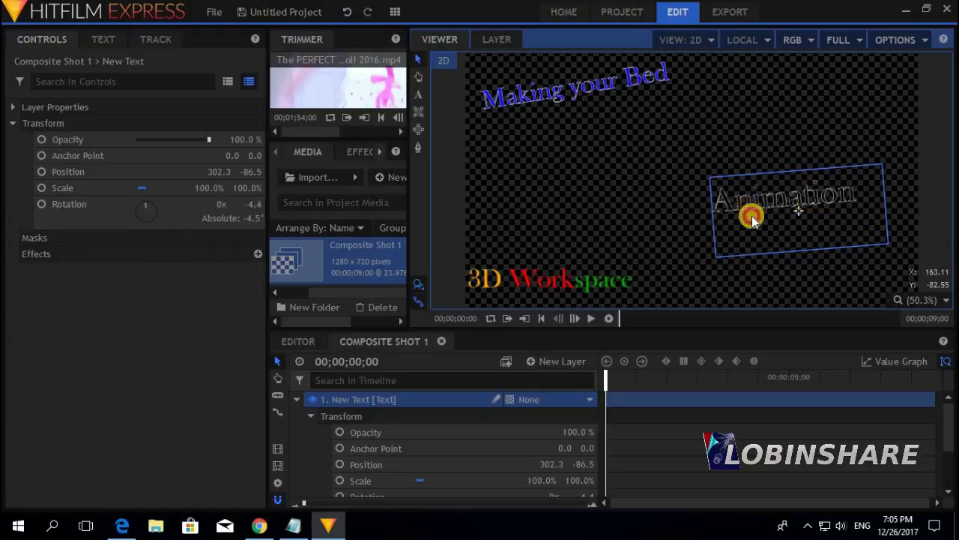
mouse_move(753, 219)
mouse_down()
mouse_move(743, 212)
mouse_move(758, 242)
mouse_move(739, 220)
mouse_move(754, 248)
mouse_move(735, 214)
mouse_move(744, 250)
mouse_move(735, 218)
mouse_move(736, 227)
mouse_up()
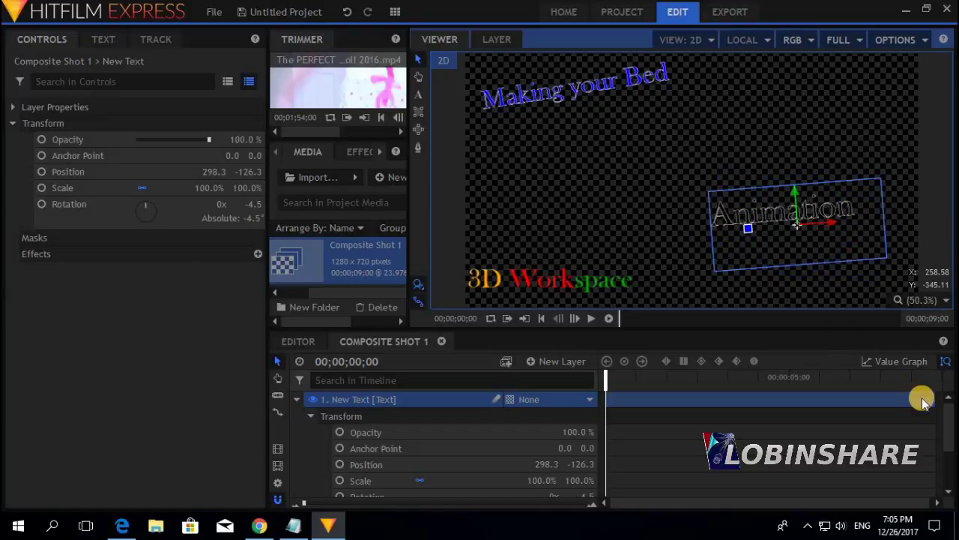
scroll(945, 414, down, 2)
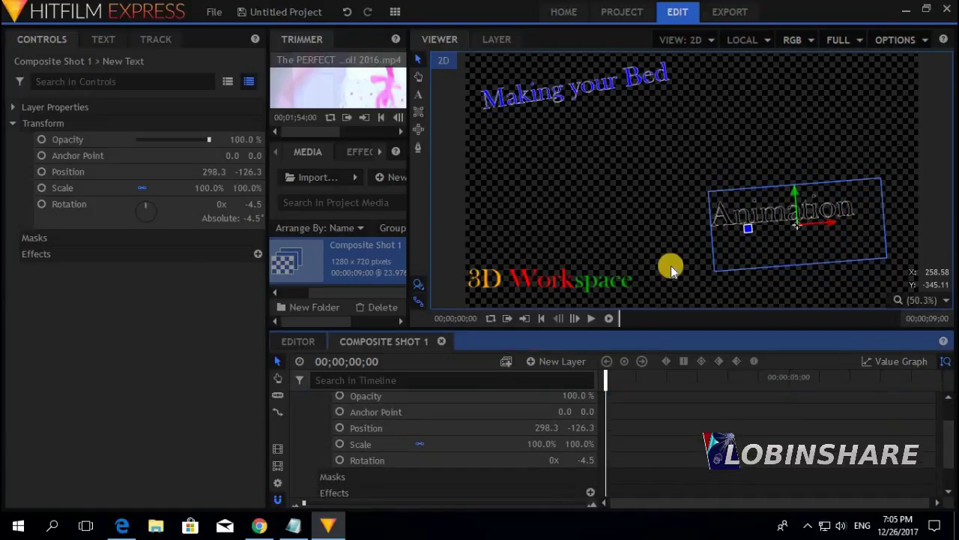
mouse_move(752, 233)
mouse_down()
mouse_move(745, 229)
mouse_move(754, 255)
mouse_move(741, 222)
mouse_move(757, 254)
mouse_move(747, 240)
mouse_up()
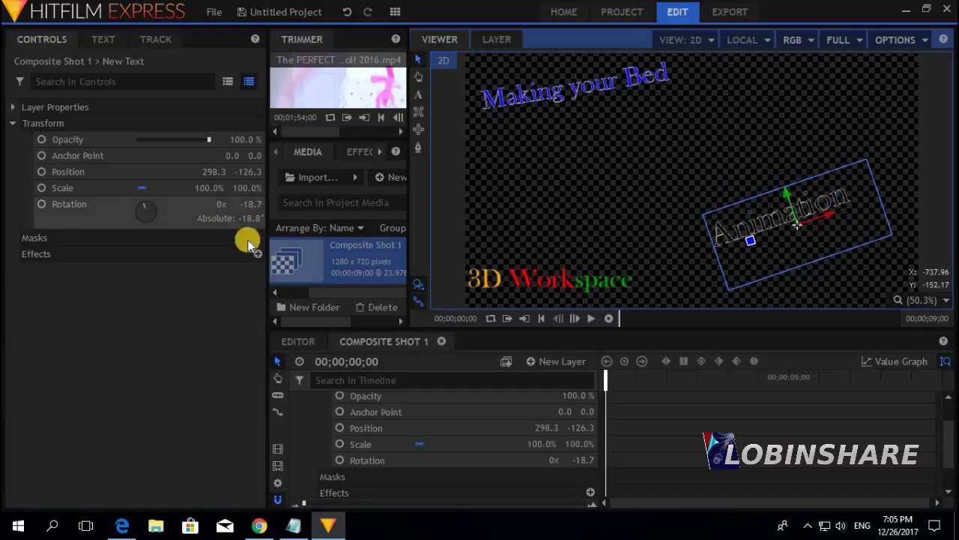
Step: Reposition the "Animation" title to about X 276, Y -88.5, rotate it to about -0.3°, and make it a 3D plane with a camera
drag(753, 240, 761, 266)
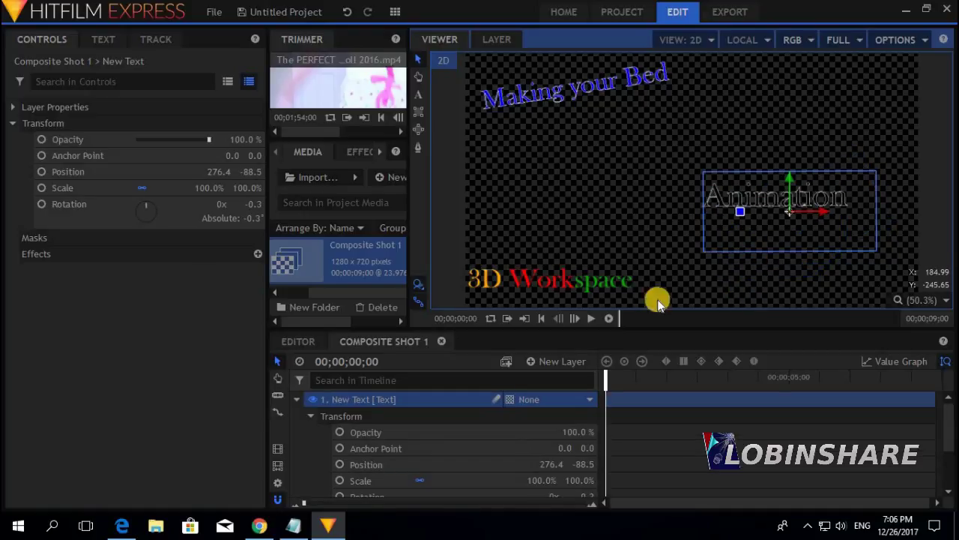
click(509, 401)
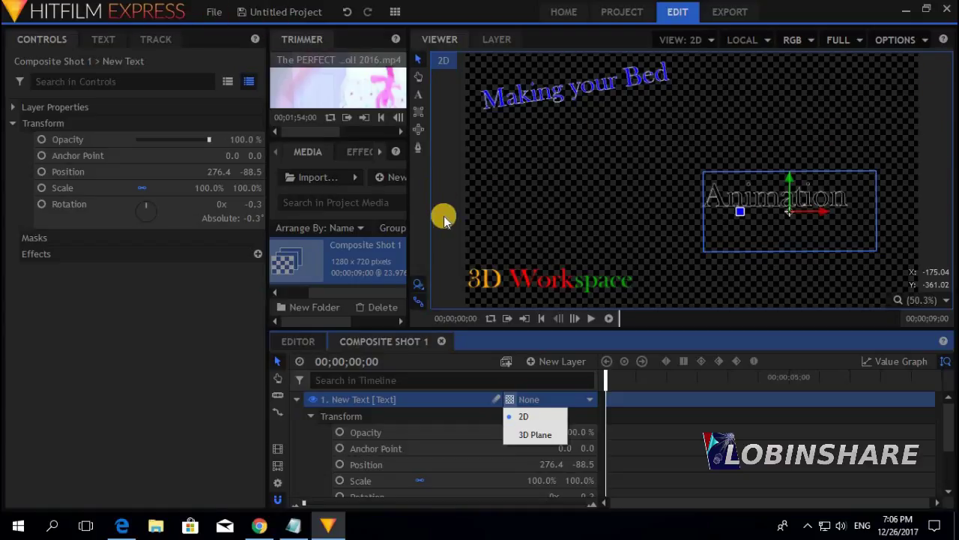
click(529, 434)
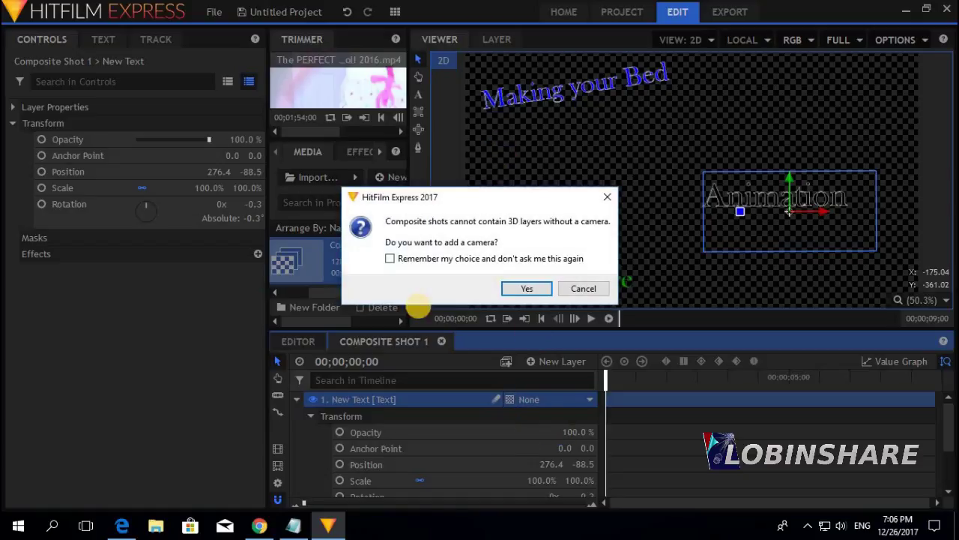
click(525, 289)
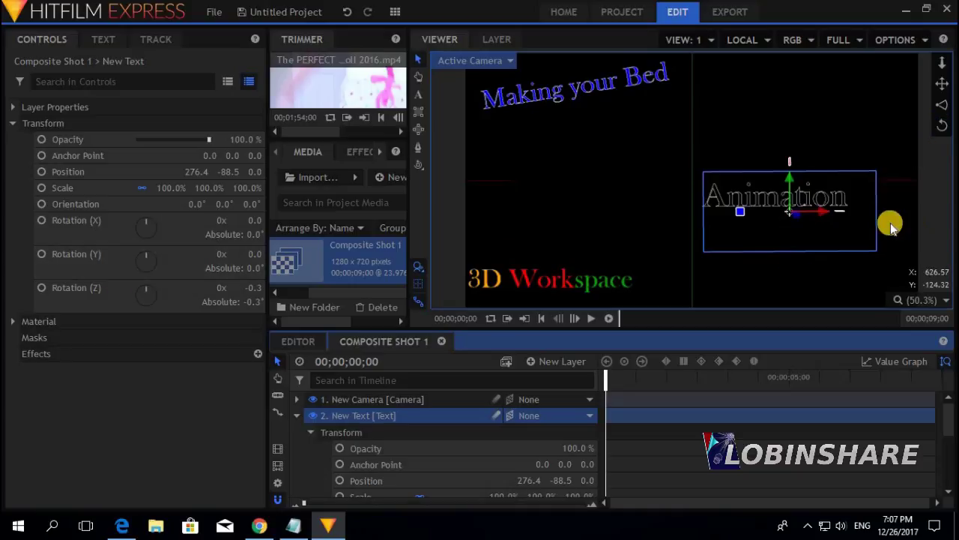
Step: Move the "Animation" title to about X 280, Y 17 and tilt it in 3D to an orientation of about 351°, 354°, 3.6°
drag(789, 200, 761, 212)
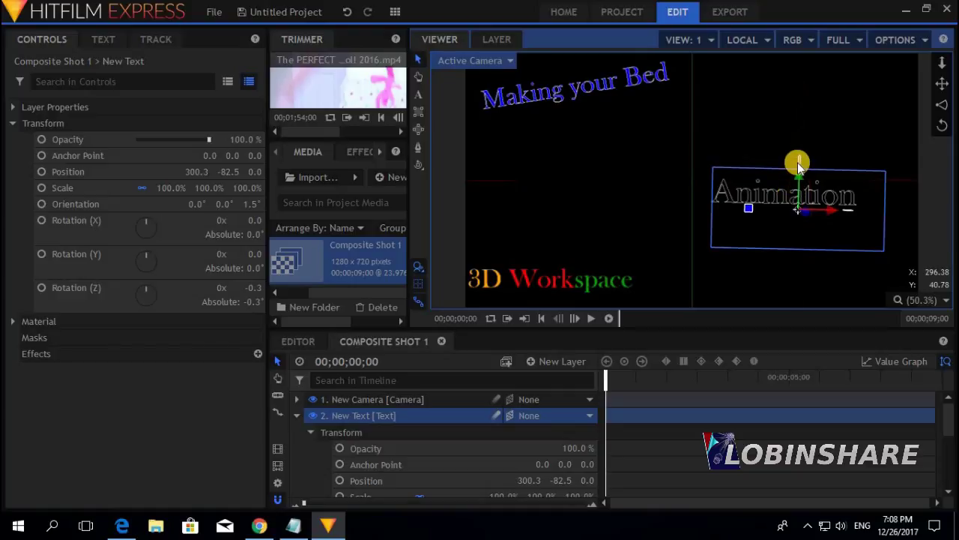
drag(799, 159, 774, 226)
drag(789, 133, 789, 251)
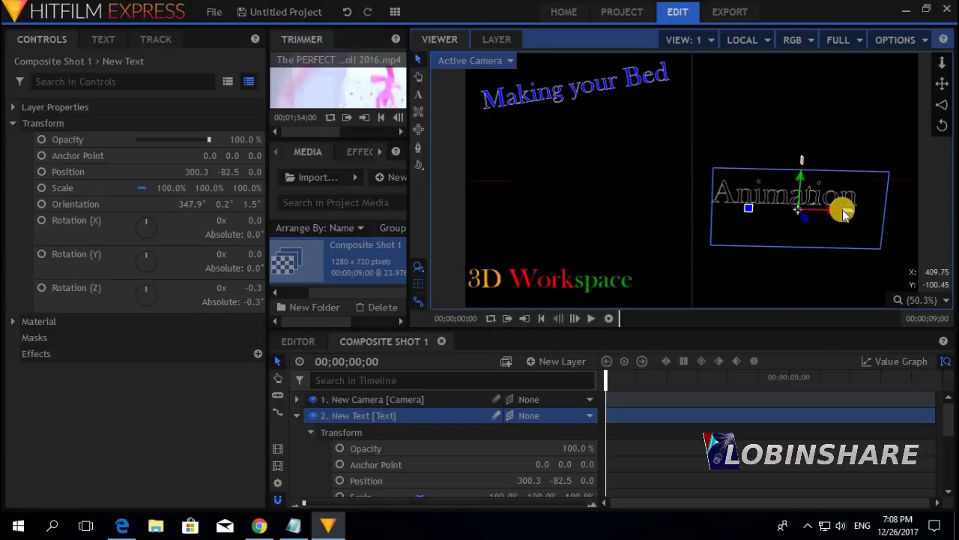
mouse_move(851, 212)
mouse_down()
mouse_move(829, 231)
mouse_move(844, 232)
mouse_move(844, 188)
mouse_move(839, 227)
mouse_move(849, 215)
mouse_move(838, 220)
mouse_move(850, 220)
mouse_move(841, 219)
mouse_up()
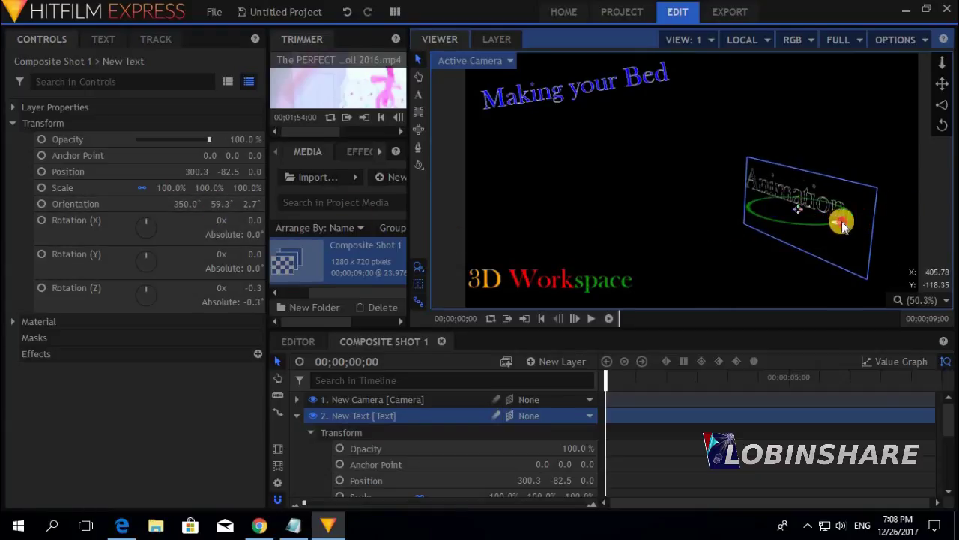
mouse_move(843, 226)
mouse_down()
mouse_move(859, 218)
mouse_move(840, 218)
mouse_up()
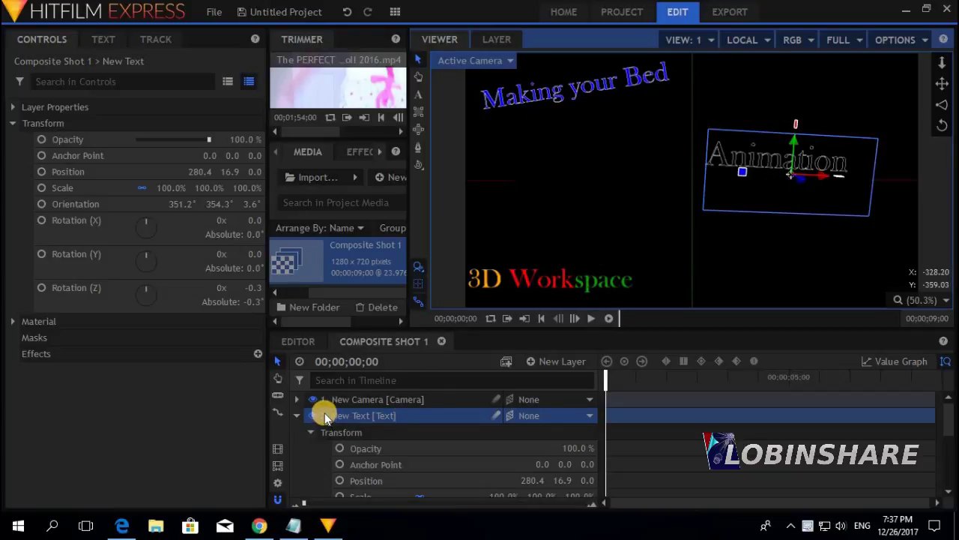
Step: Collapse the "Animation" layer's properties and select each text layer in turn to identify its title, ending on "Animation"
click(300, 417)
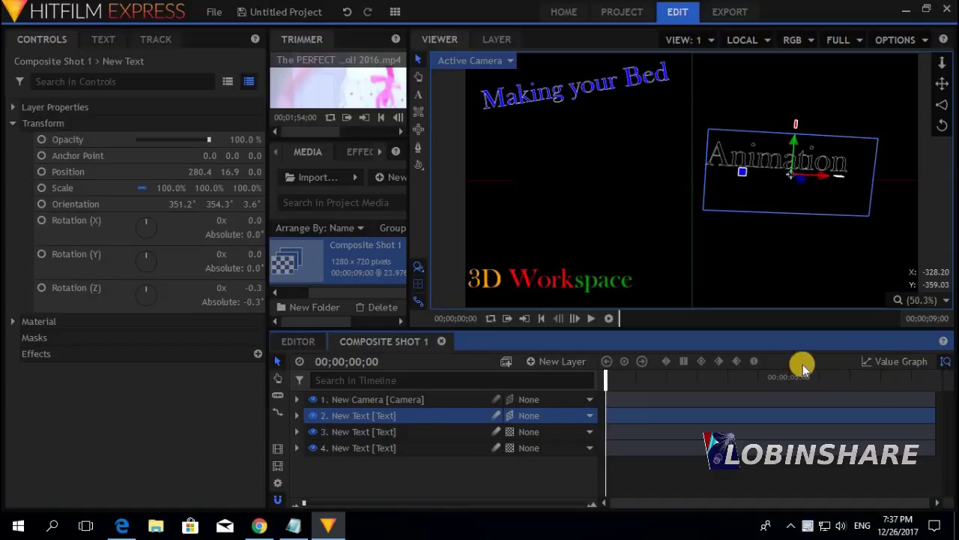
click(332, 431)
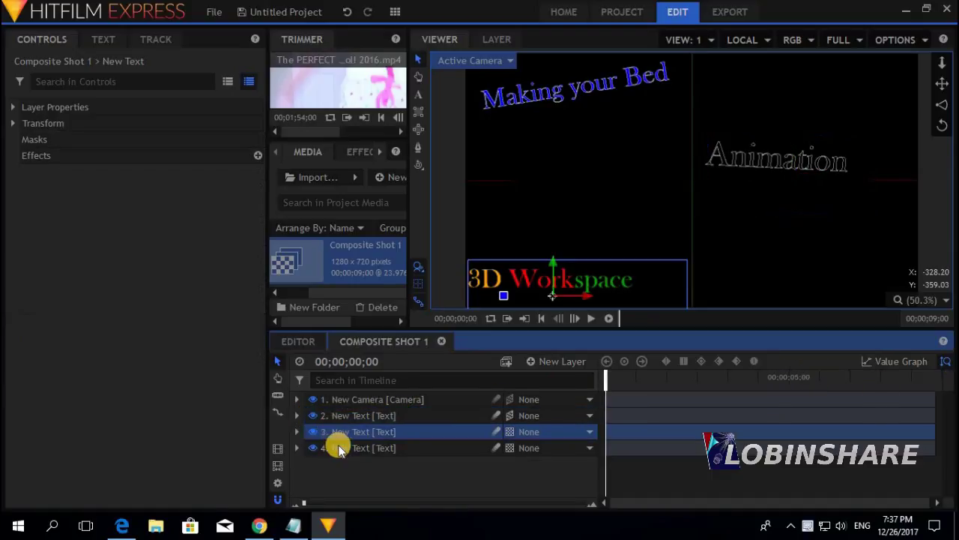
click(337, 447)
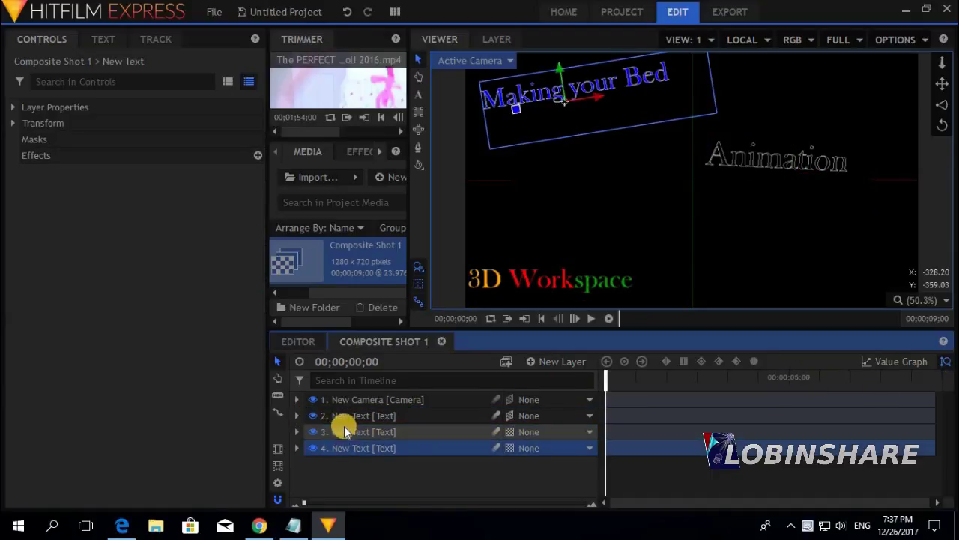
click(342, 415)
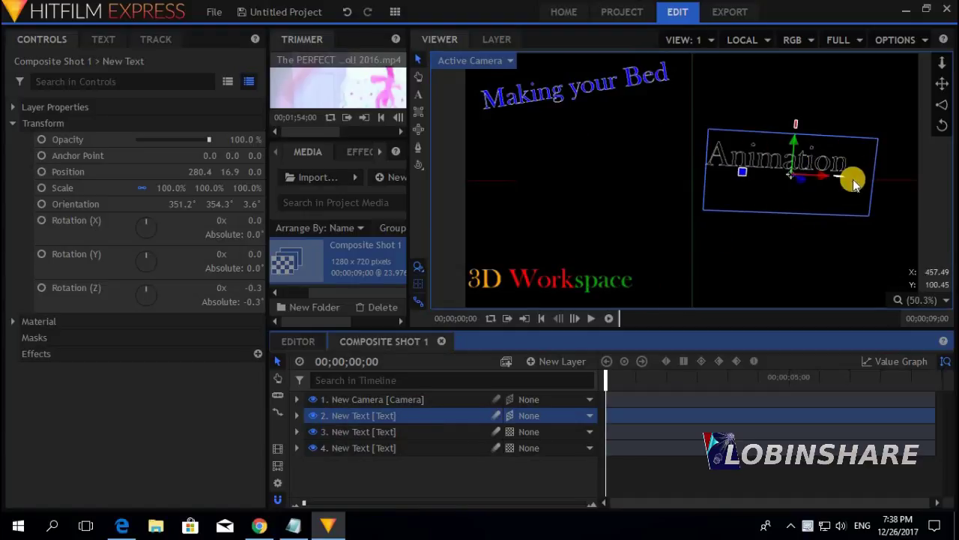
Step: Enable keyframing for the "Animation" layer's Position, Scale and Orientation at 00;00;00;00 and expand the layer in the timeline to show the keyframes
click(40, 172)
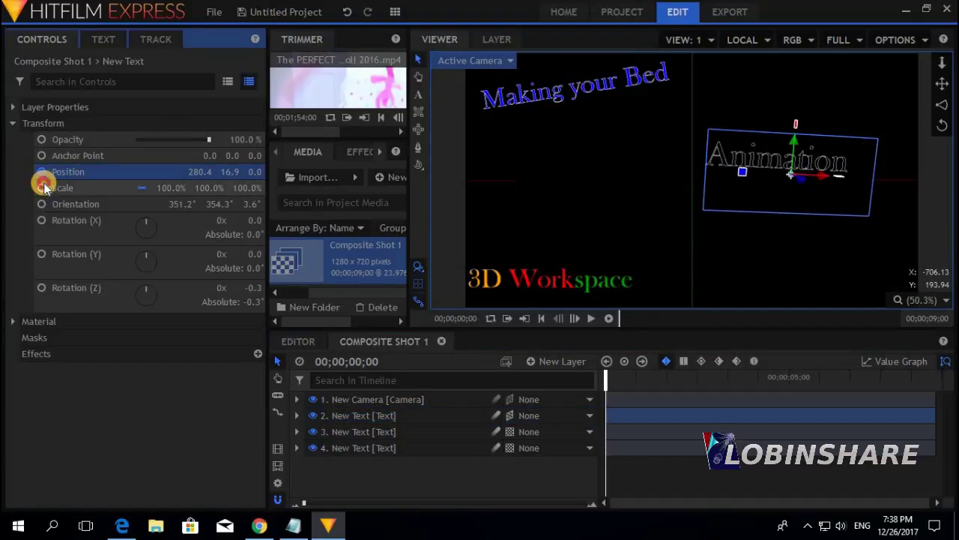
click(43, 188)
click(41, 204)
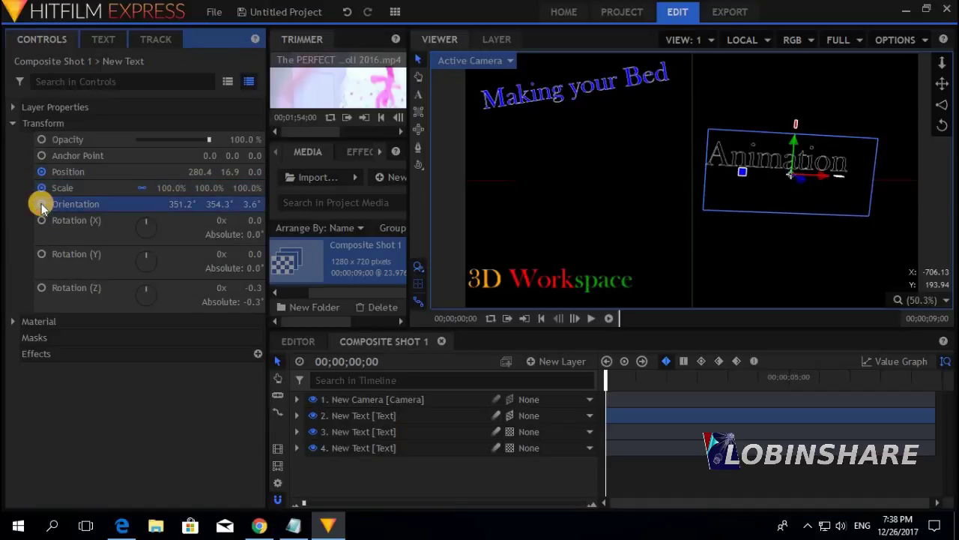
click(296, 415)
click(296, 415)
click(296, 415)
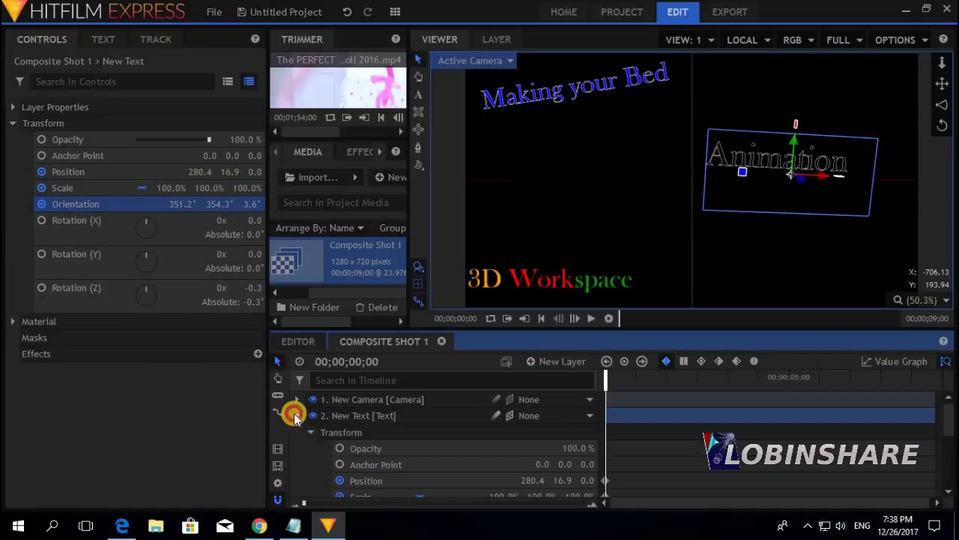
mouse_move(950, 425)
mouse_down()
mouse_move(950, 449)
mouse_move(951, 439)
mouse_up()
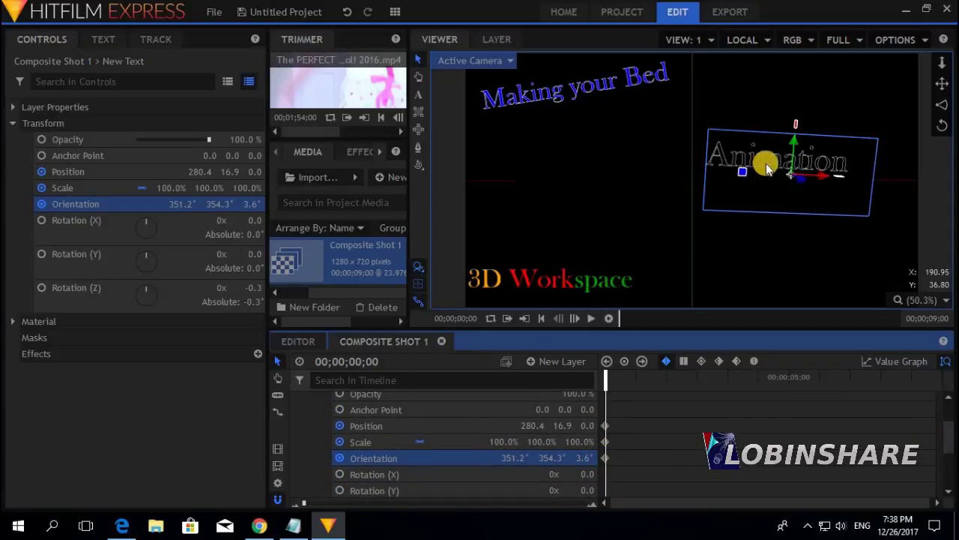
Step: Place the "Animation" title's starting keyframe at about X 533, Y -238 with an orientation of about 34°, 85°, 43°
drag(768, 159, 862, 246)
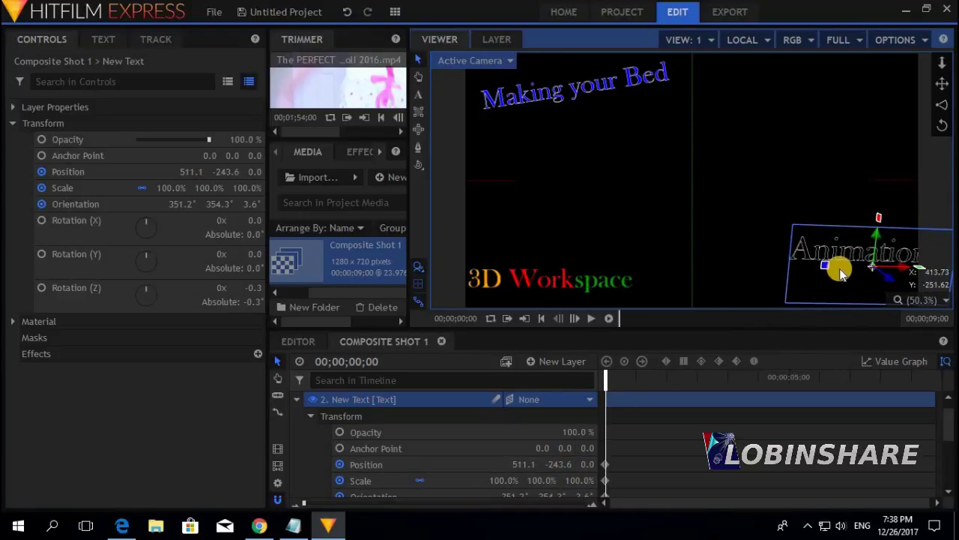
drag(840, 267, 815, 262)
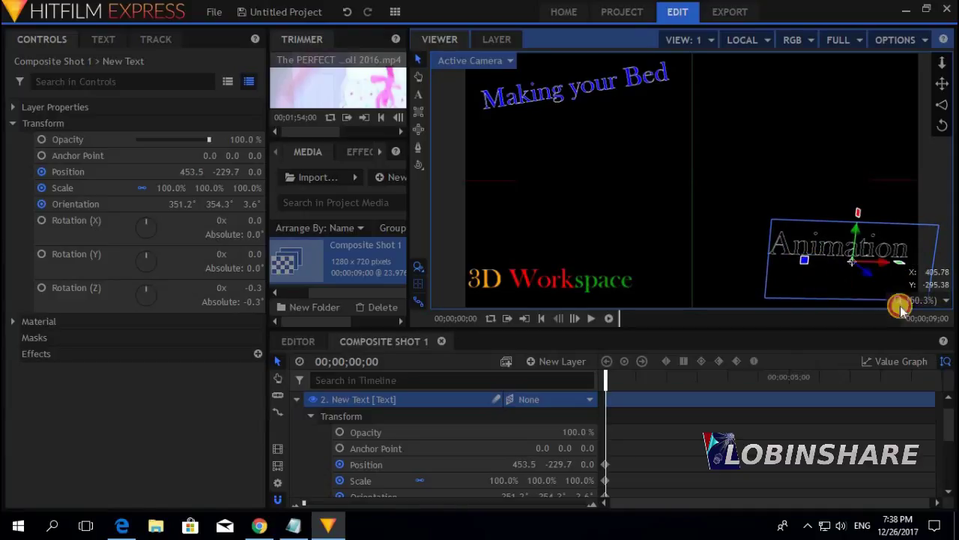
click(948, 418)
scroll(949, 416, down, 1)
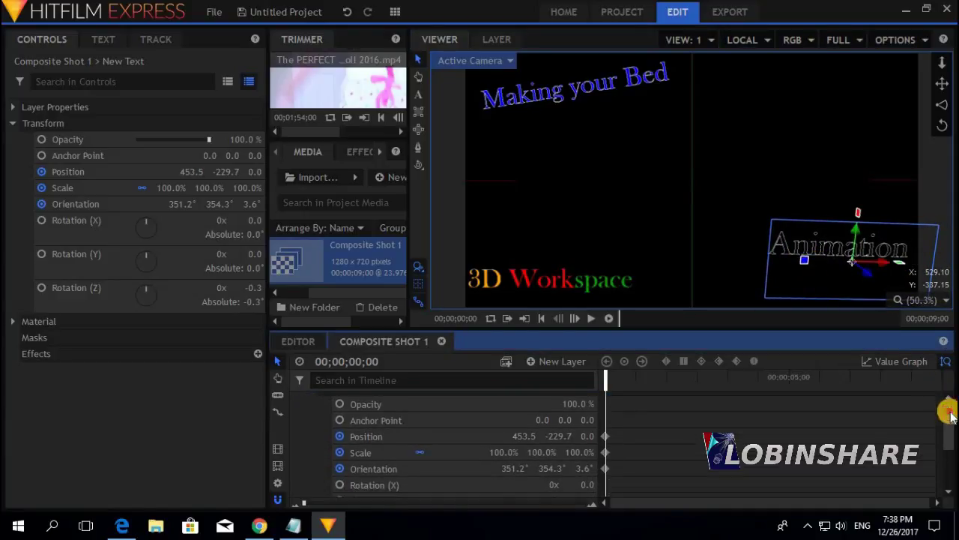
click(818, 257)
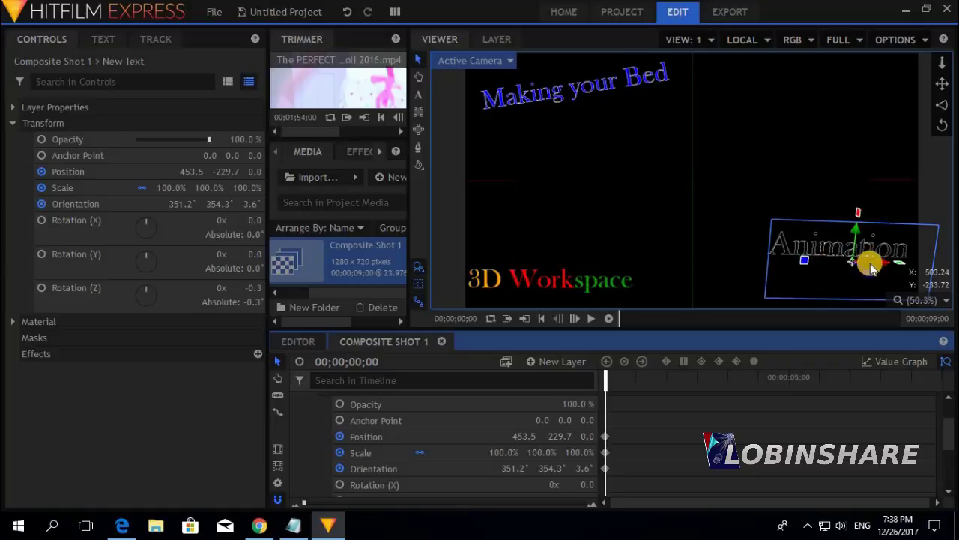
mouse_move(900, 266)
mouse_down()
mouse_move(883, 283)
mouse_move(874, 278)
mouse_move(878, 252)
mouse_move(908, 259)
mouse_up()
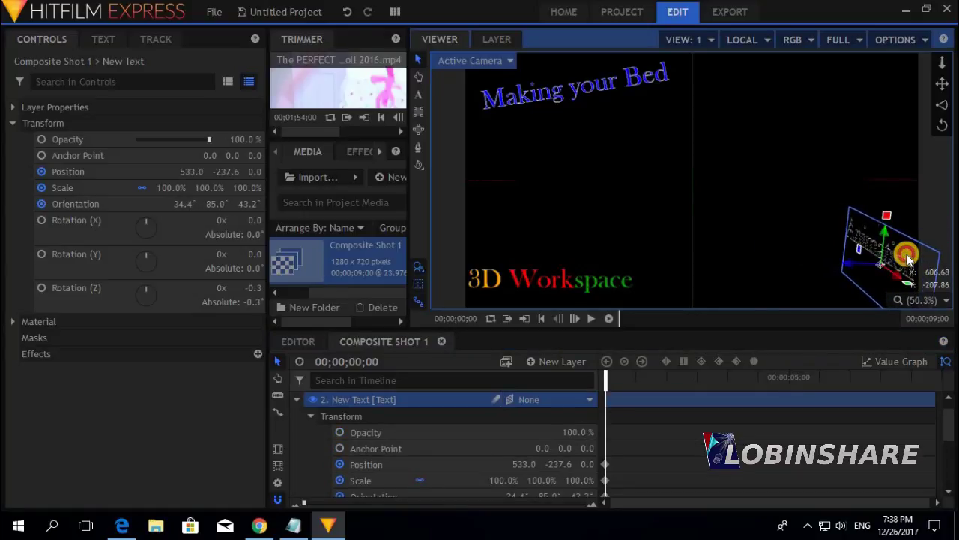
Step: At 00;00;04;06, keyframe "Animation" at about X -214, Y 39, Z 28, with orientation about 349°, 325°, 4.4° and 150% scale
click(761, 377)
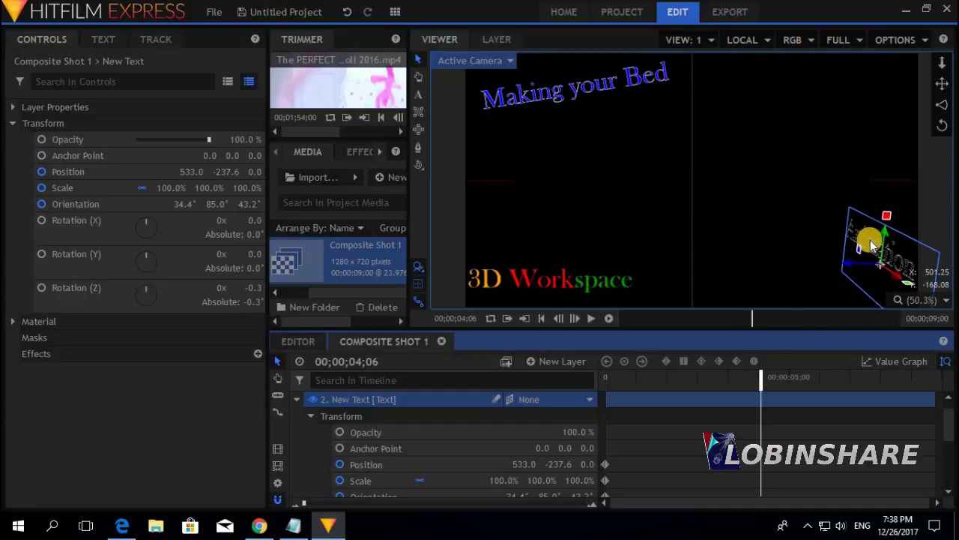
drag(872, 243, 591, 125)
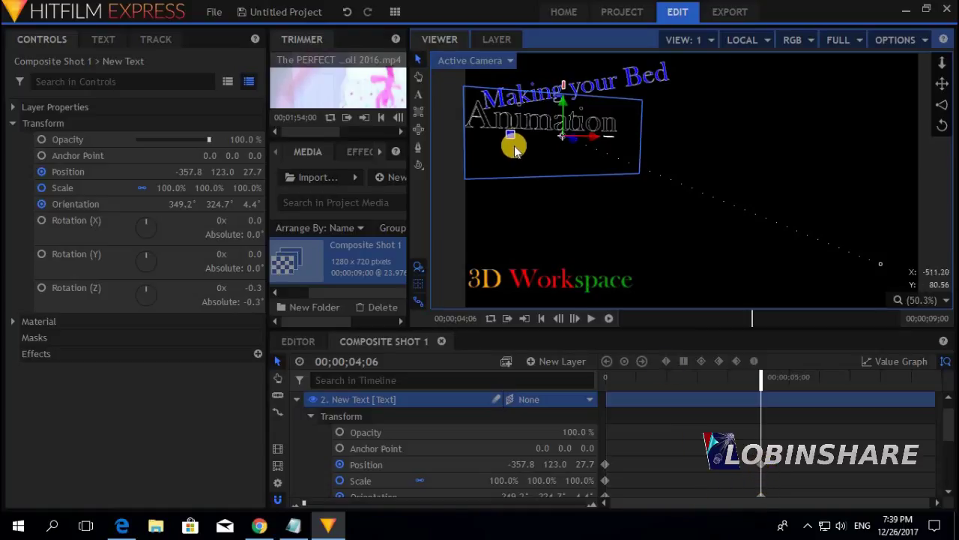
click(503, 480)
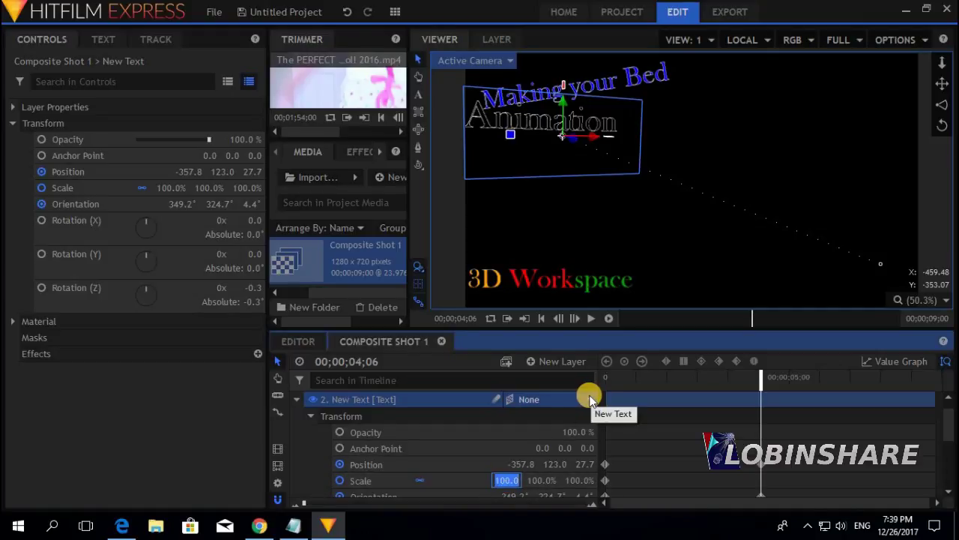
key(Return)
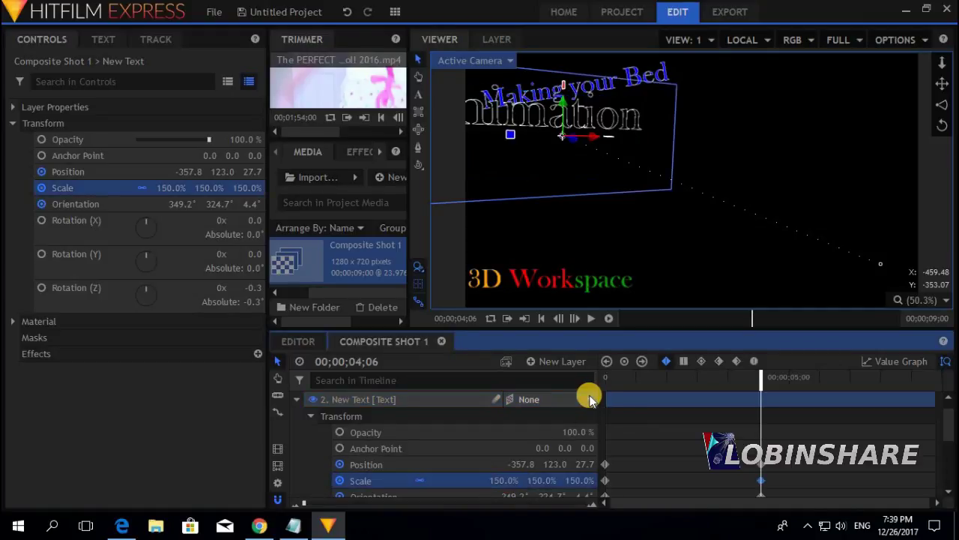
drag(548, 146, 603, 180)
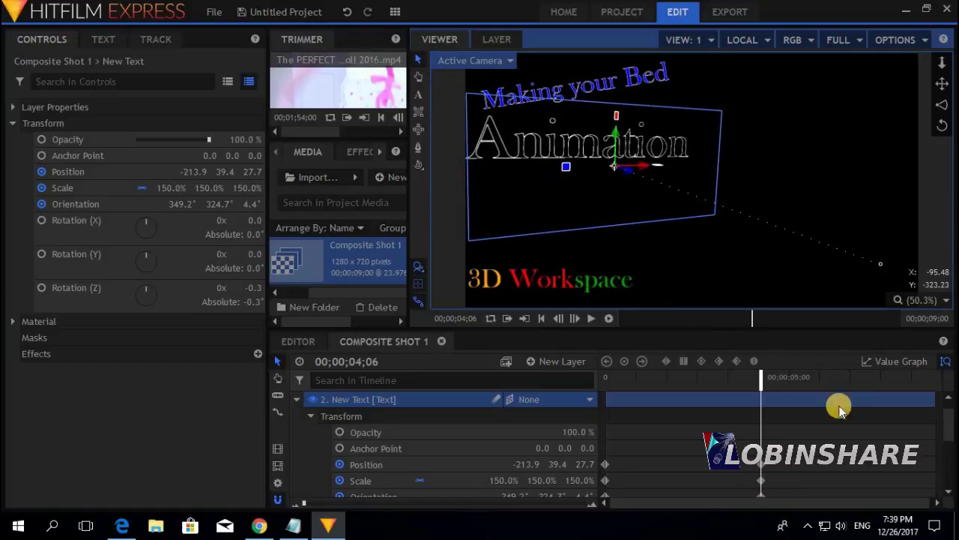
Step: At 00;00;08;23, keyframe "Animation" at about X 534.5, Y 233.5, Z -217, with orientation about 303°, 58°, 318° and 80% scale
click(935, 380)
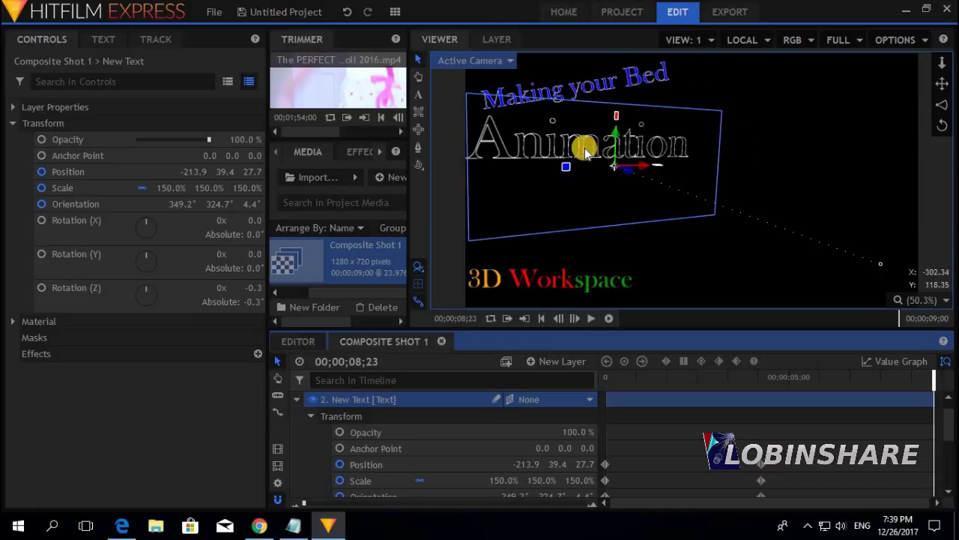
drag(549, 139, 809, 75)
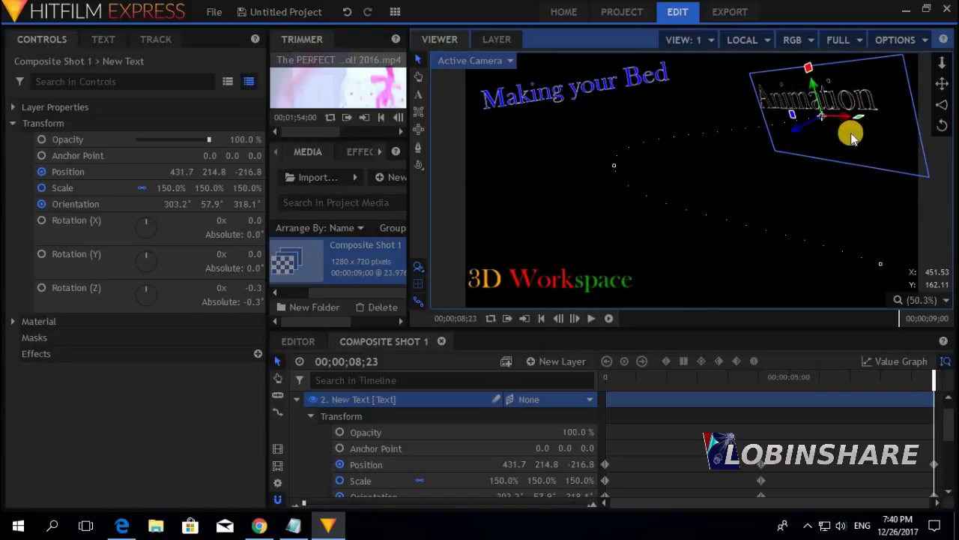
drag(838, 146, 902, 268)
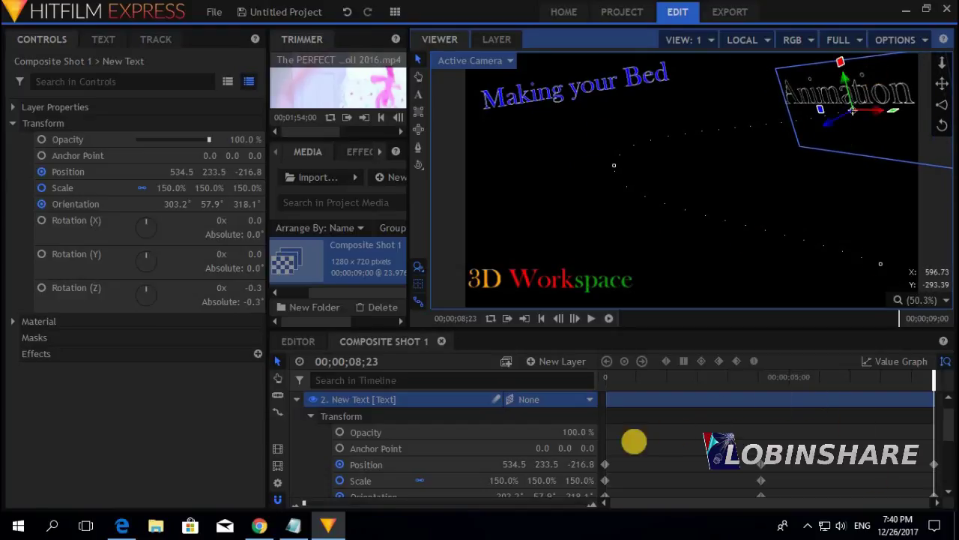
click(502, 481)
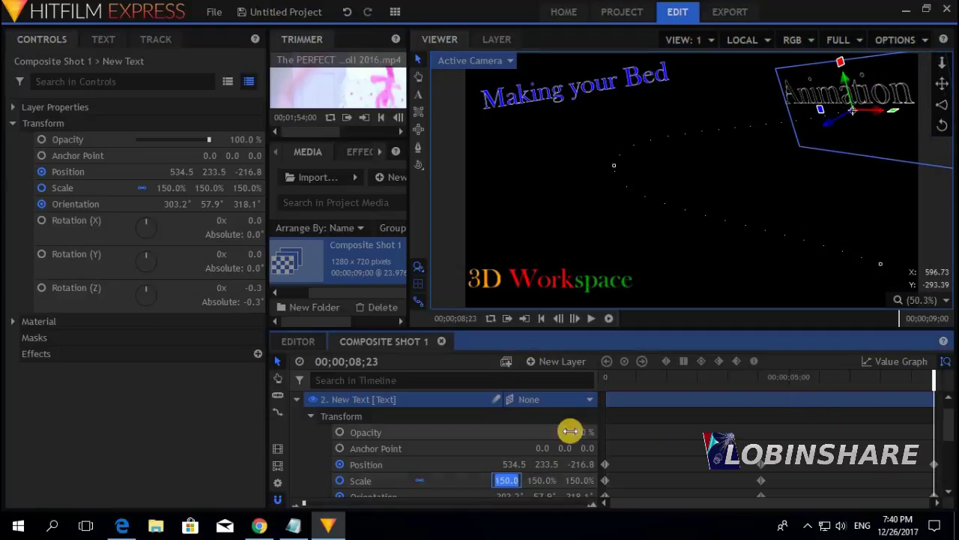
key(Return)
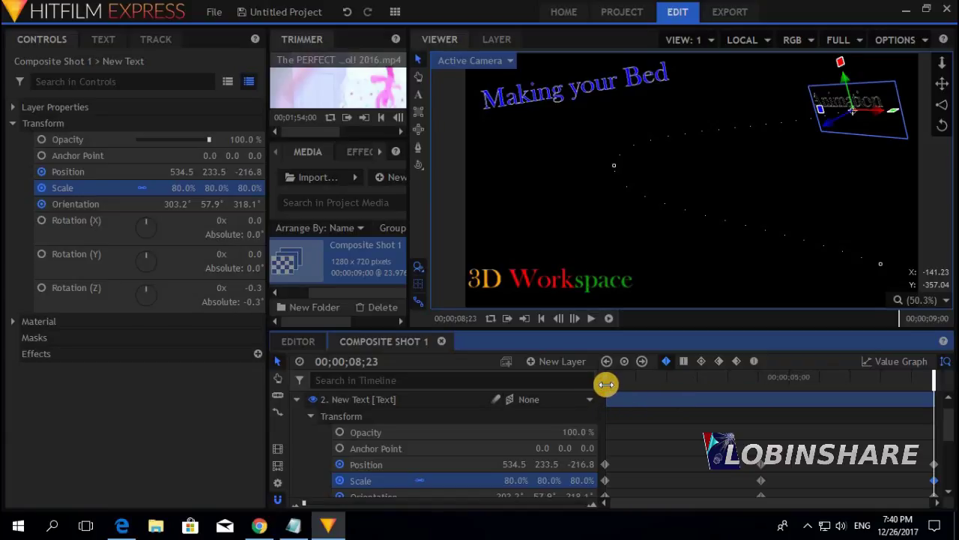
Step: Check the "Animation" title's pose at the start, middle and end of the composite shot timeline, and return towards the start
drag(607, 384, 593, 386)
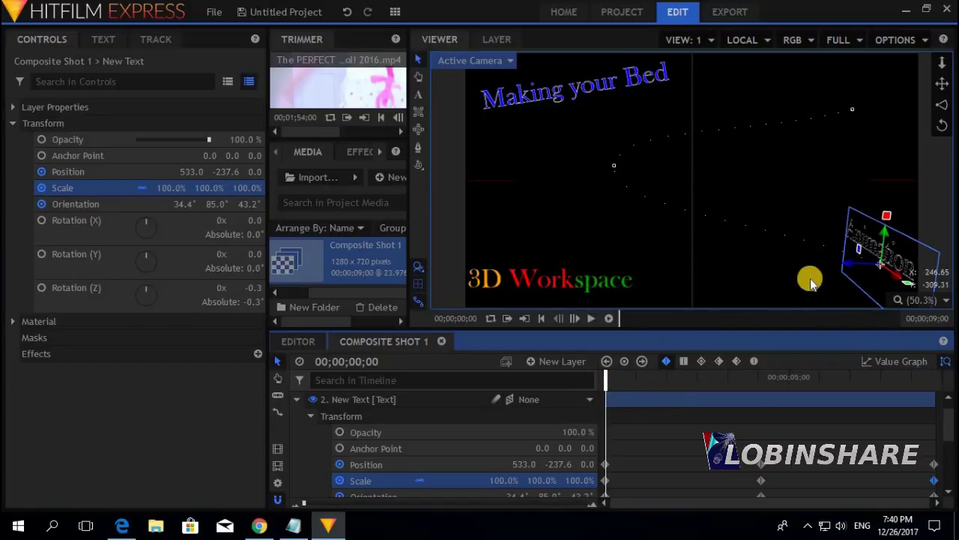
click(759, 381)
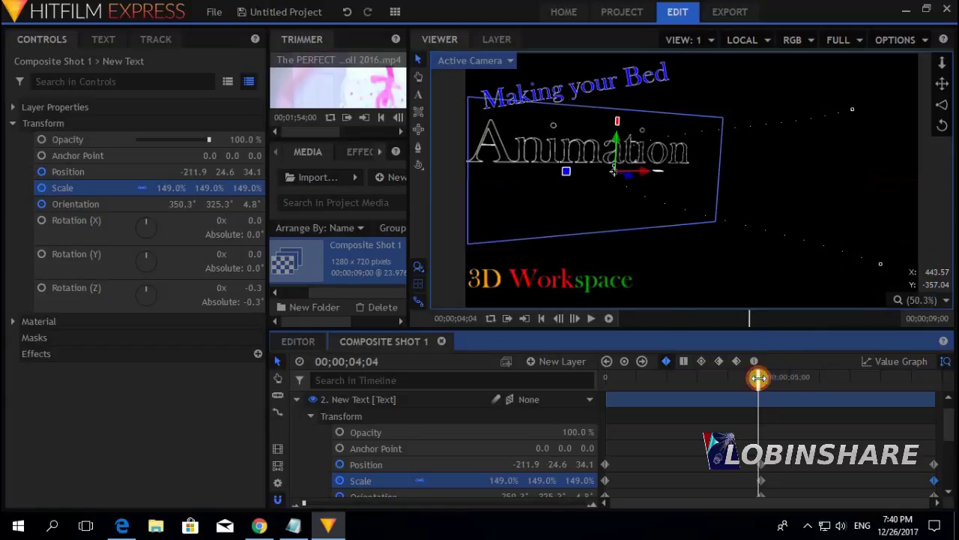
click(932, 379)
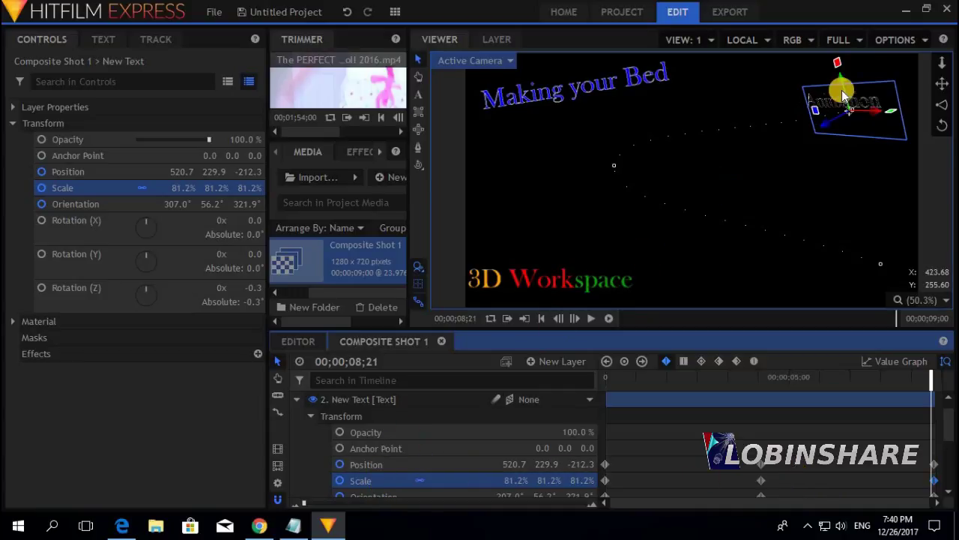
click(608, 384)
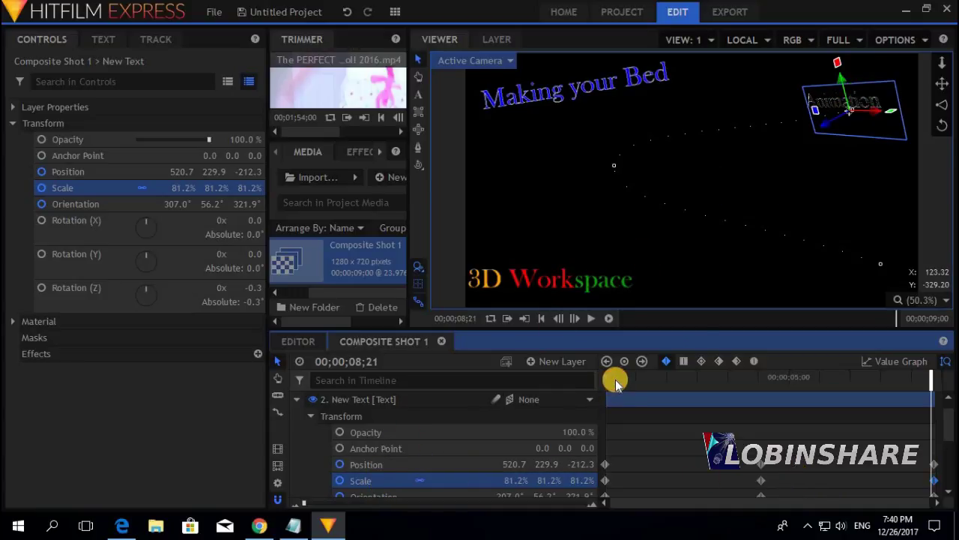
Step: Play back the composite shot to preview the "Animation" title's motion, and collapse its layer
click(615, 381)
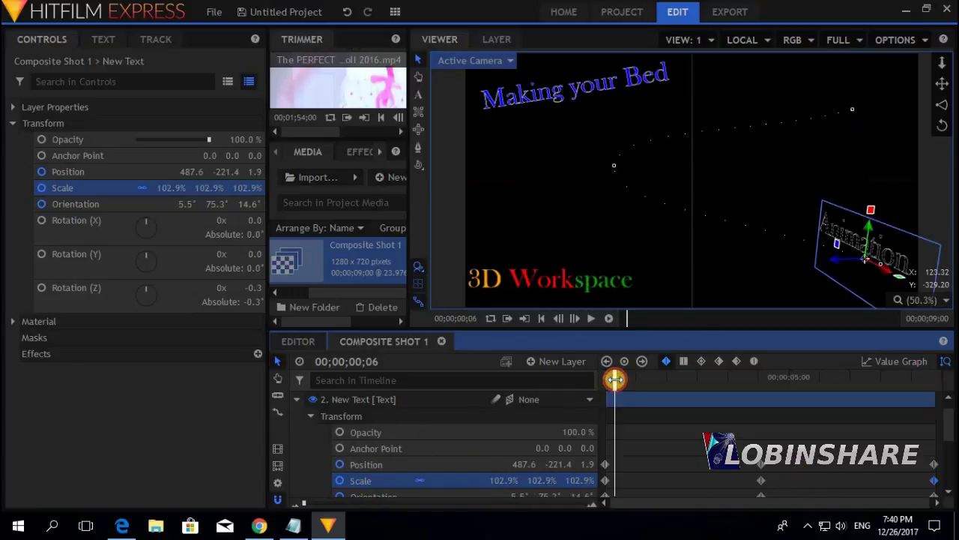
click(592, 317)
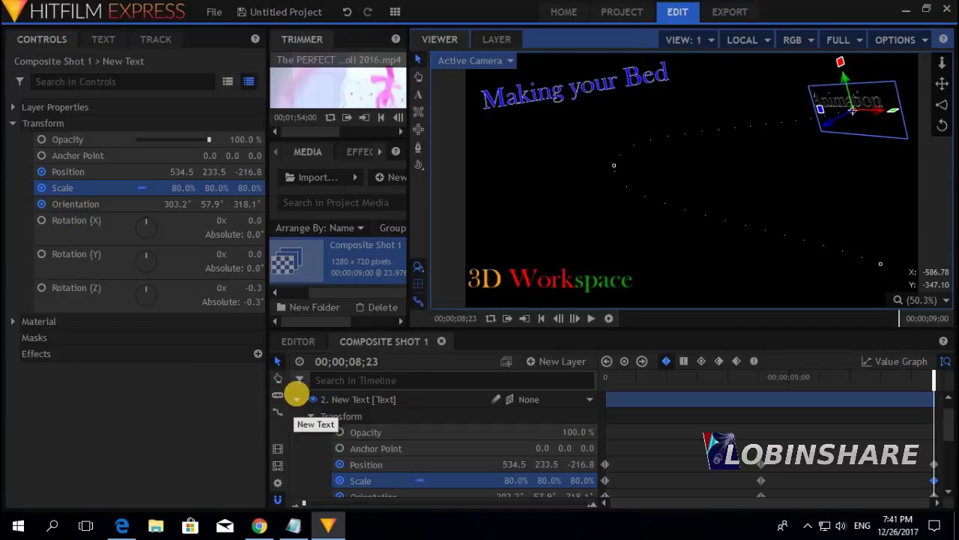
click(297, 399)
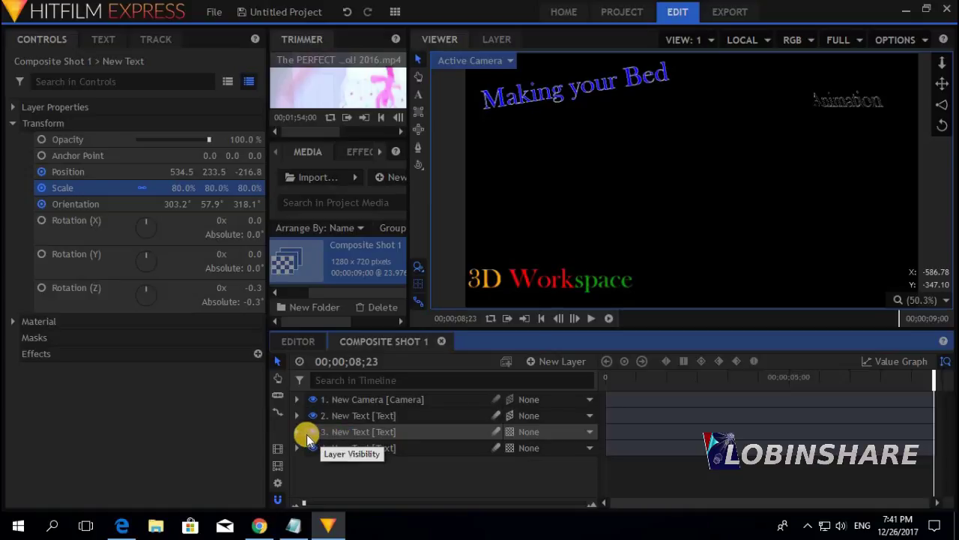
Step: Select the "3D Workspace" text layer and reveal its transform properties in the timeline
click(326, 431)
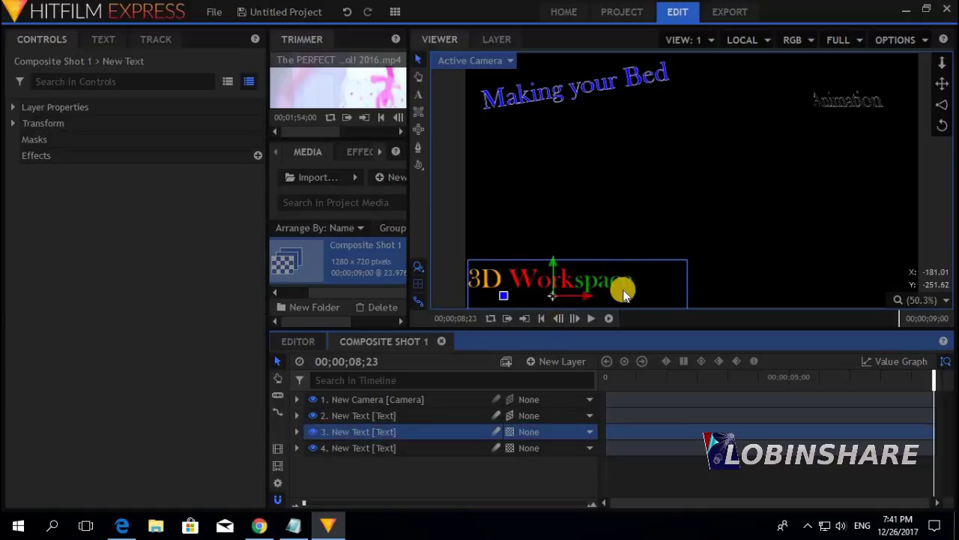
click(297, 432)
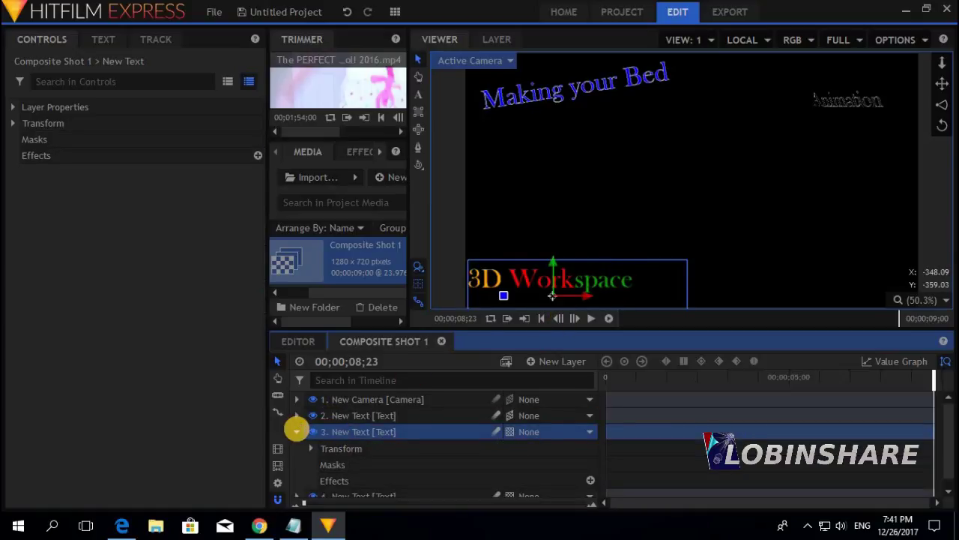
drag(946, 425, 948, 439)
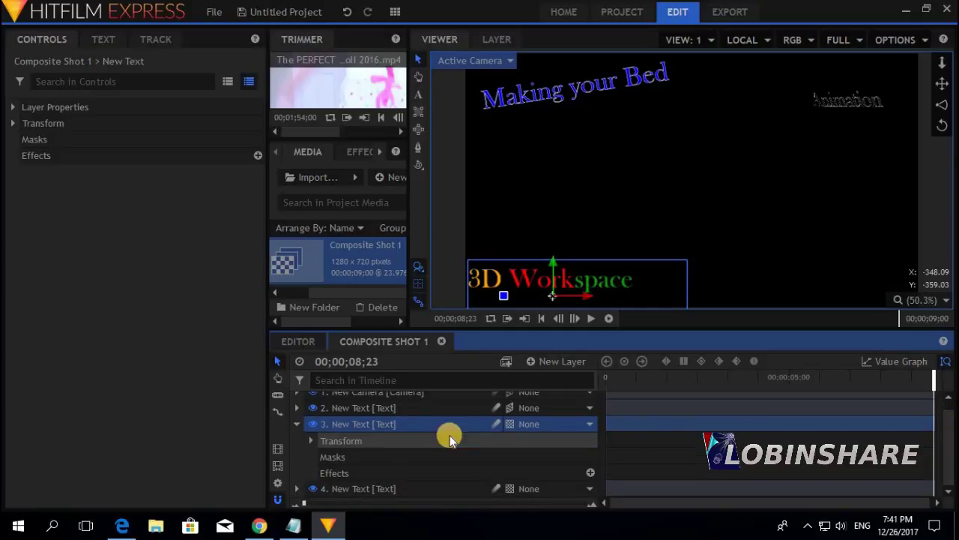
click(313, 444)
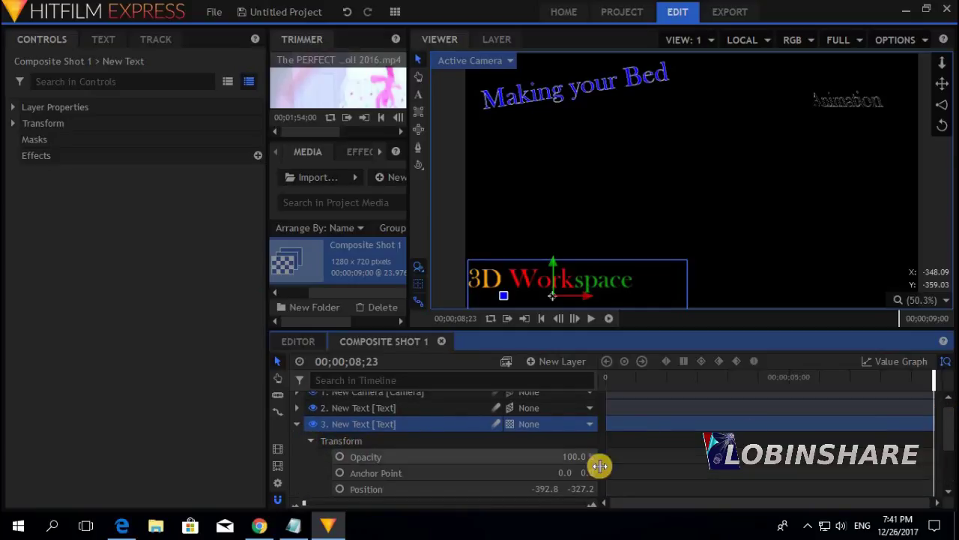
drag(950, 415, 952, 442)
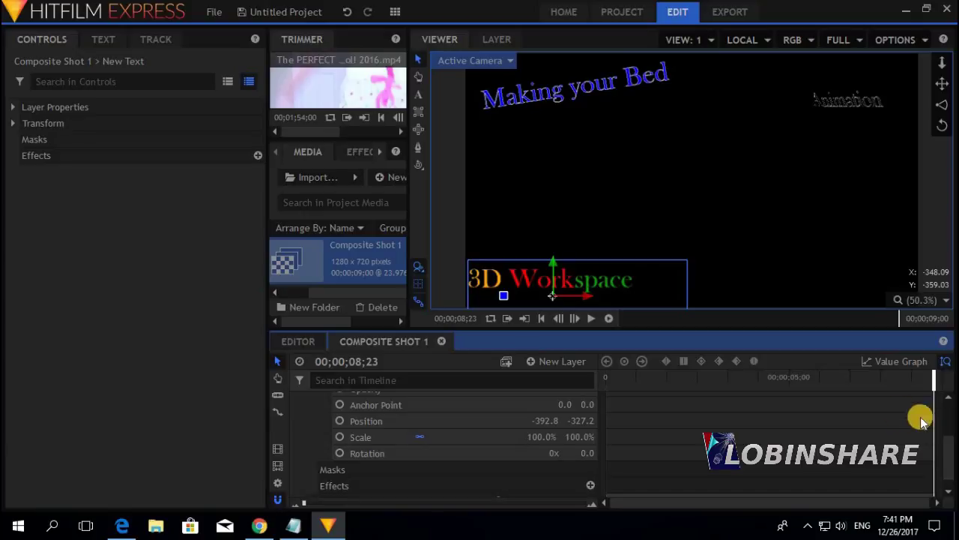
click(340, 421)
click(341, 437)
click(341, 453)
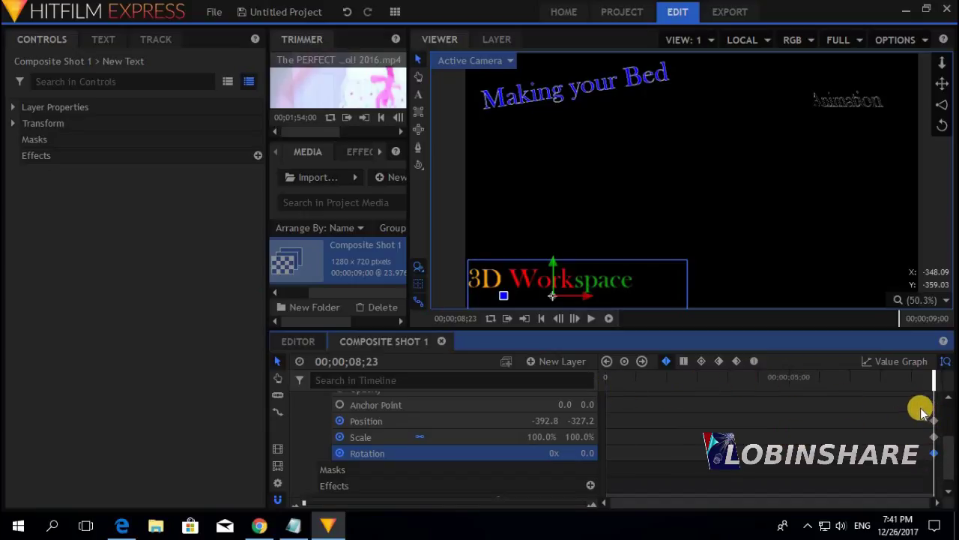
drag(922, 411, 951, 461)
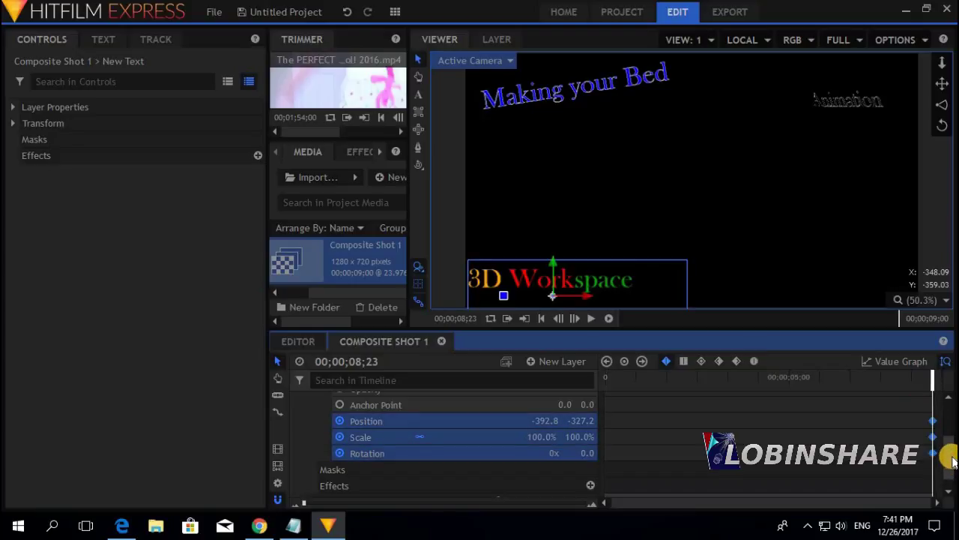
Step: At the start of the timeline, move the "3D Workspace" title up to about Y -230 and convert its layer to a 3D plane
drag(934, 377, 599, 377)
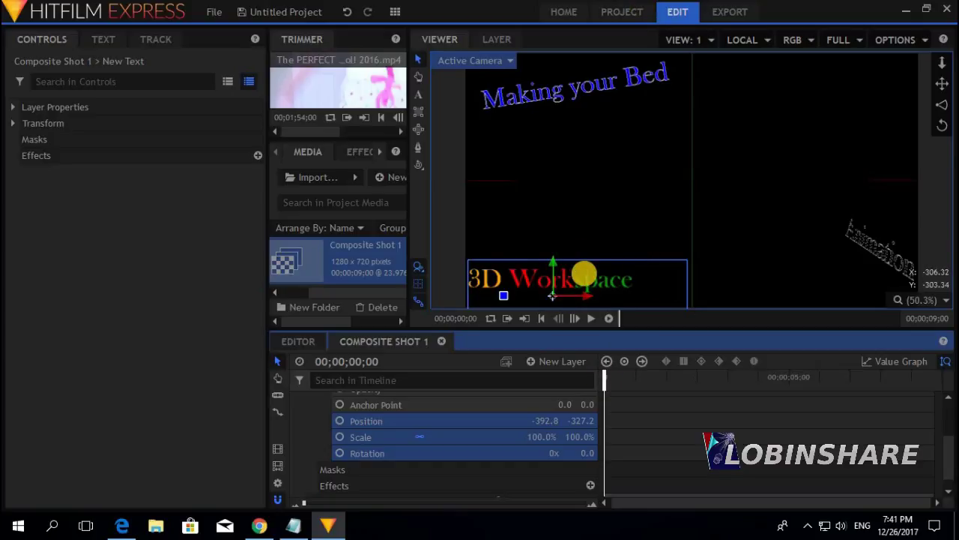
drag(582, 274, 549, 222)
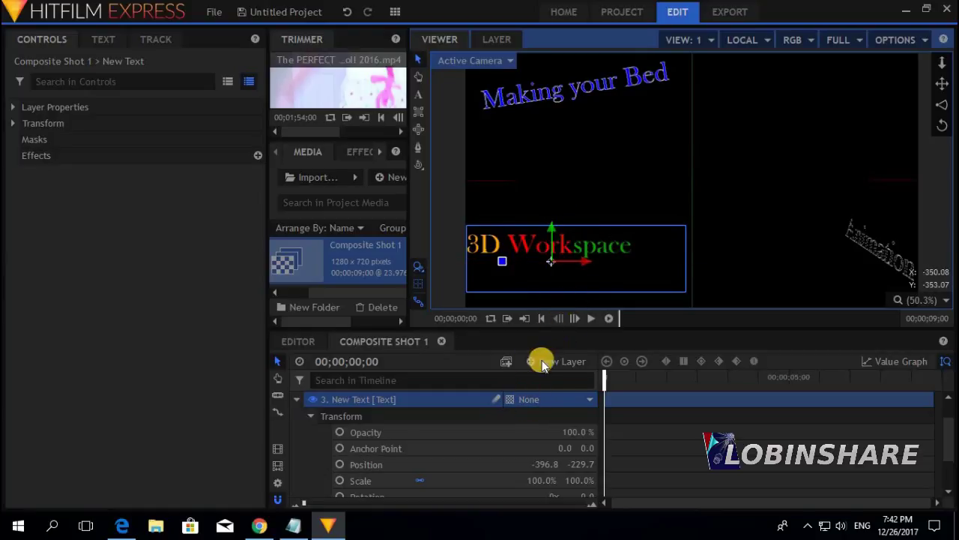
click(511, 398)
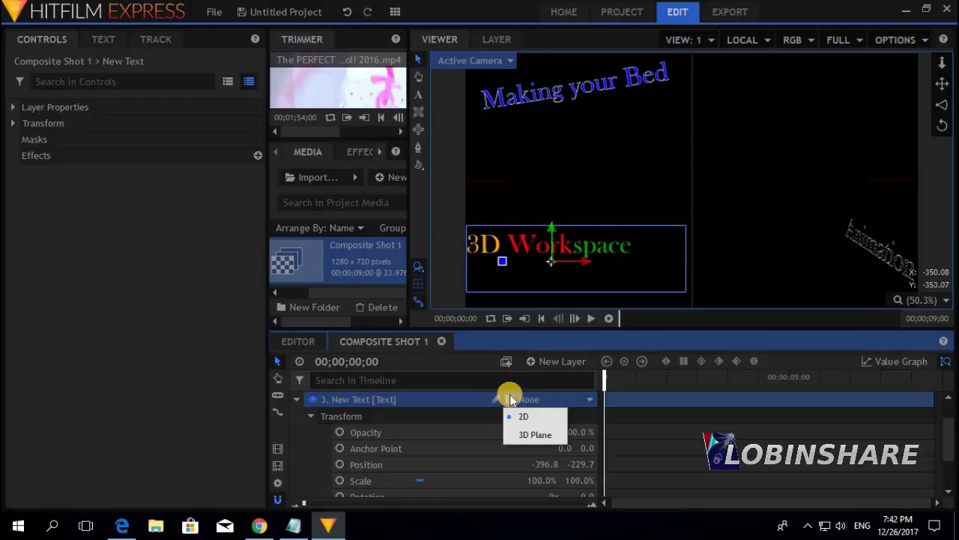
click(536, 435)
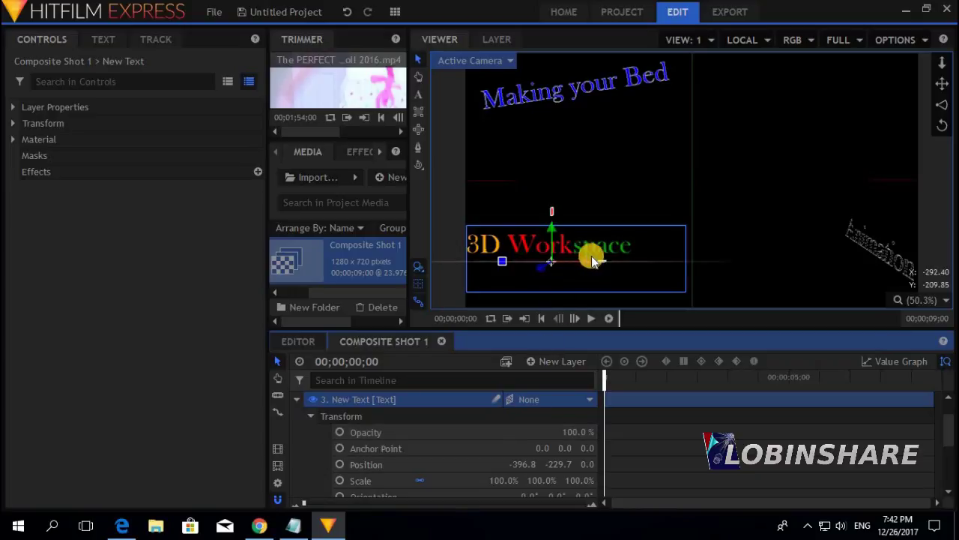
Step: Pose "3D Workspace" at about X -478, Y -218 with Y orientation about 275°, and start keyframing its position, scale and orientation
drag(600, 264, 541, 240)
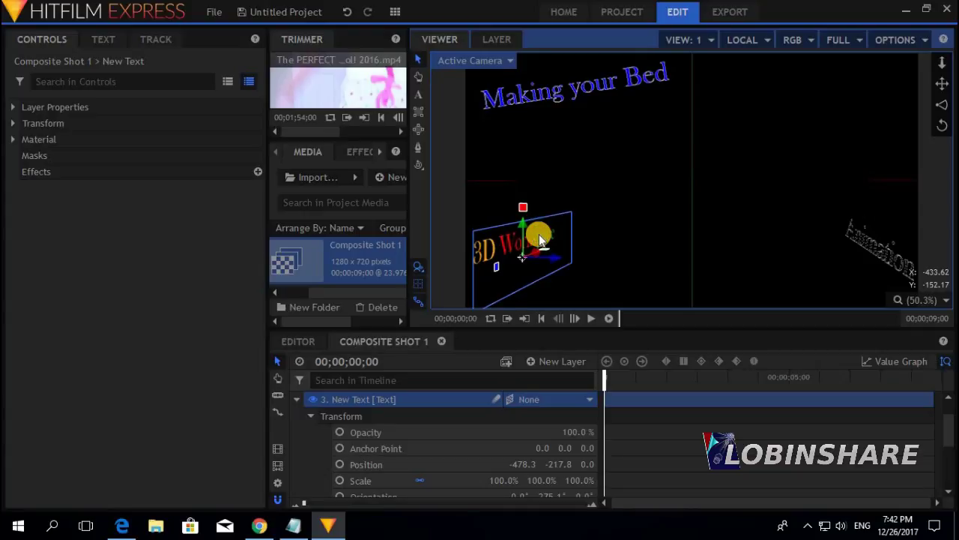
mouse_move(949, 444)
mouse_down()
mouse_move(951, 465)
mouse_move(951, 443)
mouse_move(952, 450)
mouse_up()
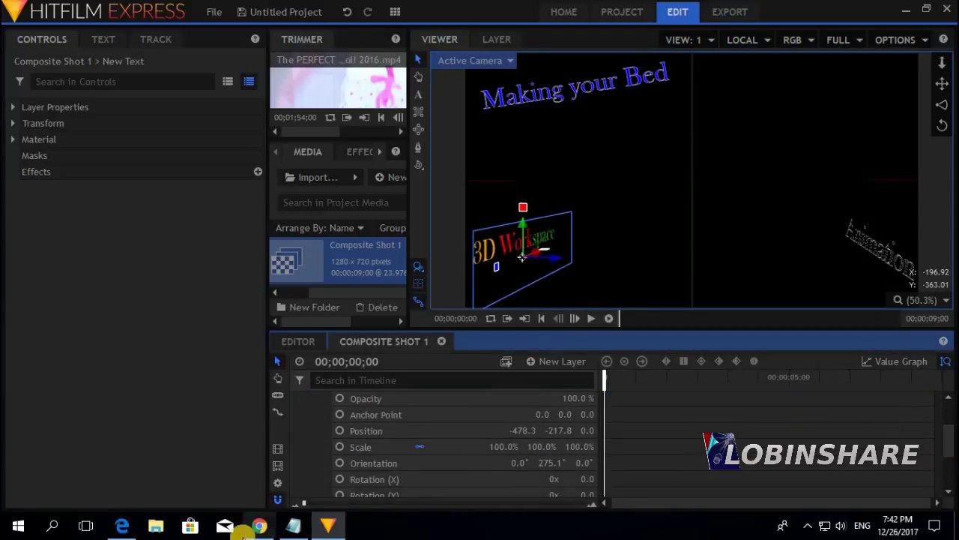
click(340, 430)
click(339, 446)
click(339, 464)
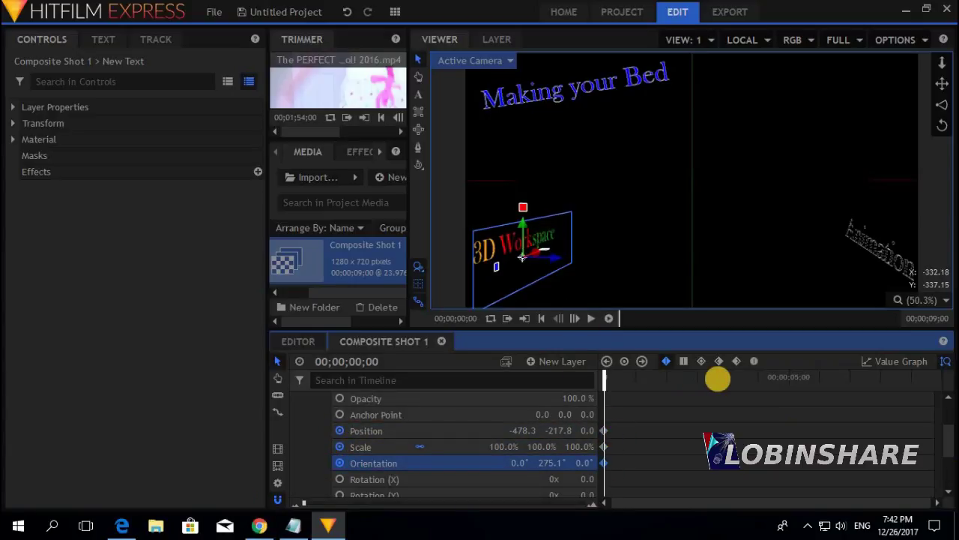
Step: At 00;00;04;06, keyframe "3D Workspace" at about X 468, Y 252, with Y orientation about 12.5° and 40% scale
click(760, 379)
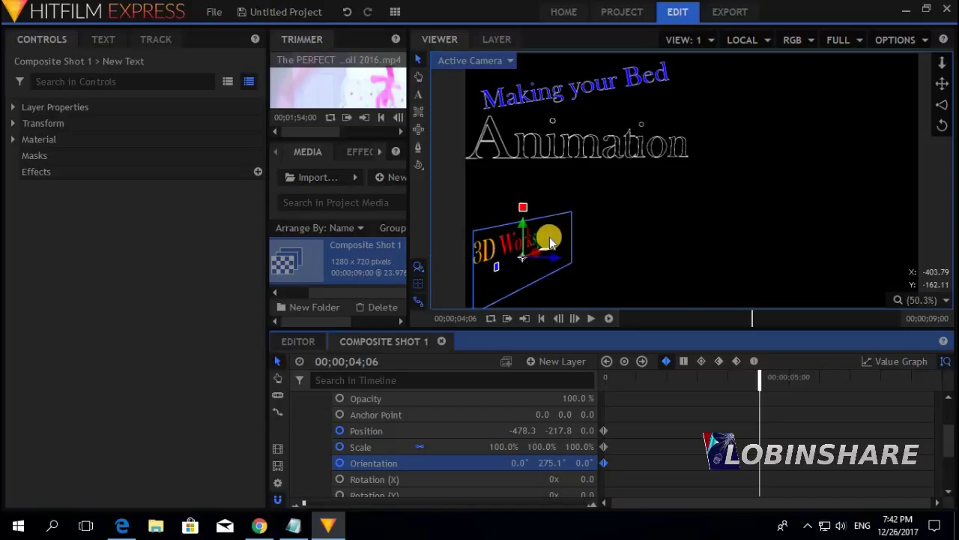
drag(549, 240, 832, 153)
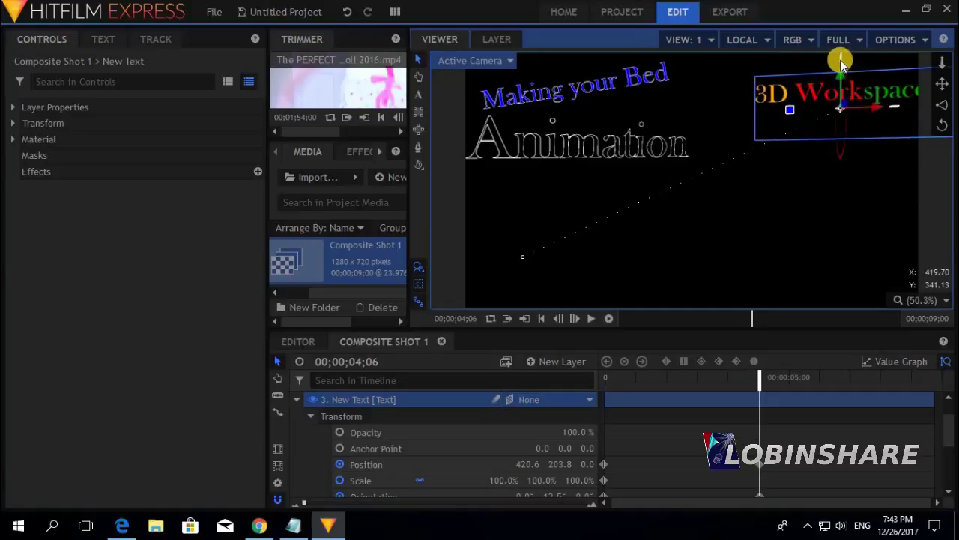
mouse_move(841, 63)
mouse_down()
mouse_move(829, 79)
mouse_move(856, 47)
mouse_move(852, 77)
mouse_move(857, 51)
mouse_move(841, 71)
mouse_up()
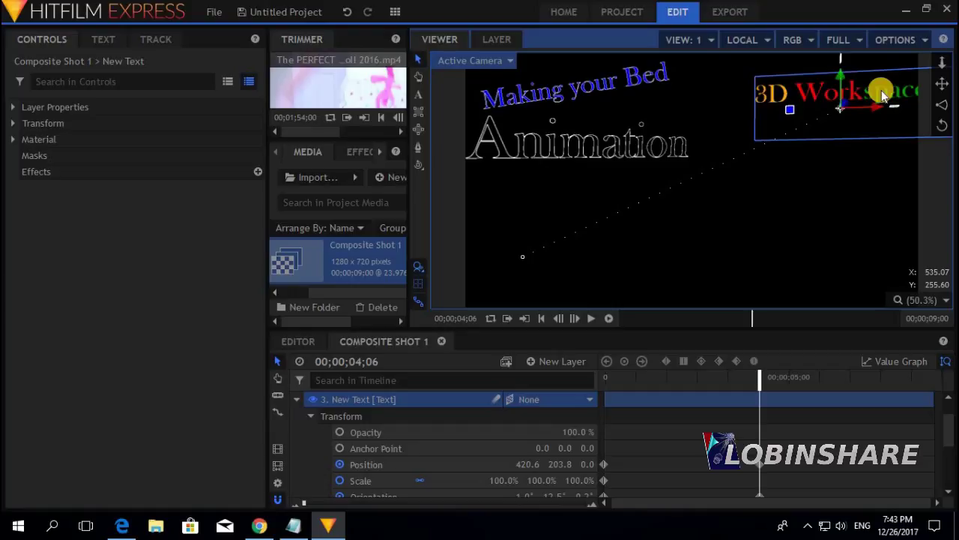
click(500, 480)
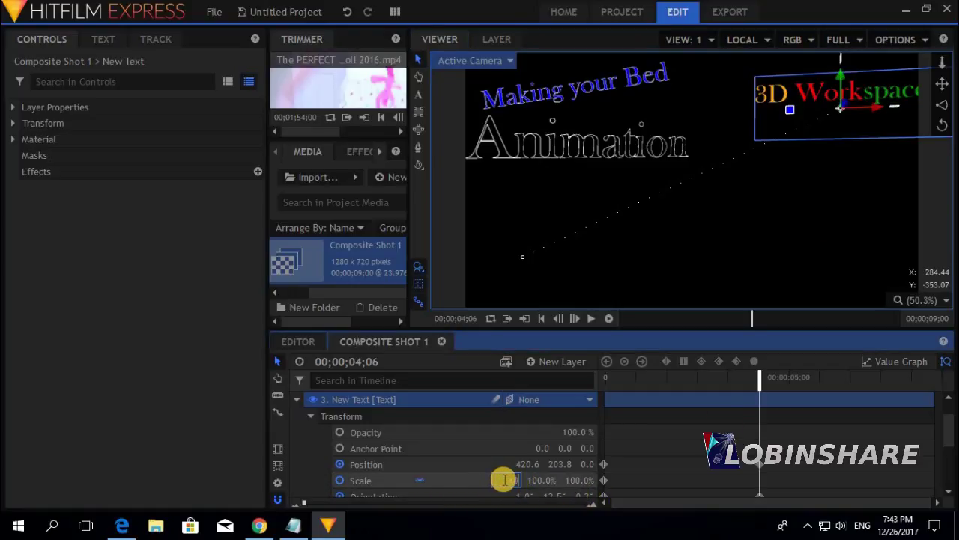
text(40)
key(Return)
drag(857, 97, 874, 82)
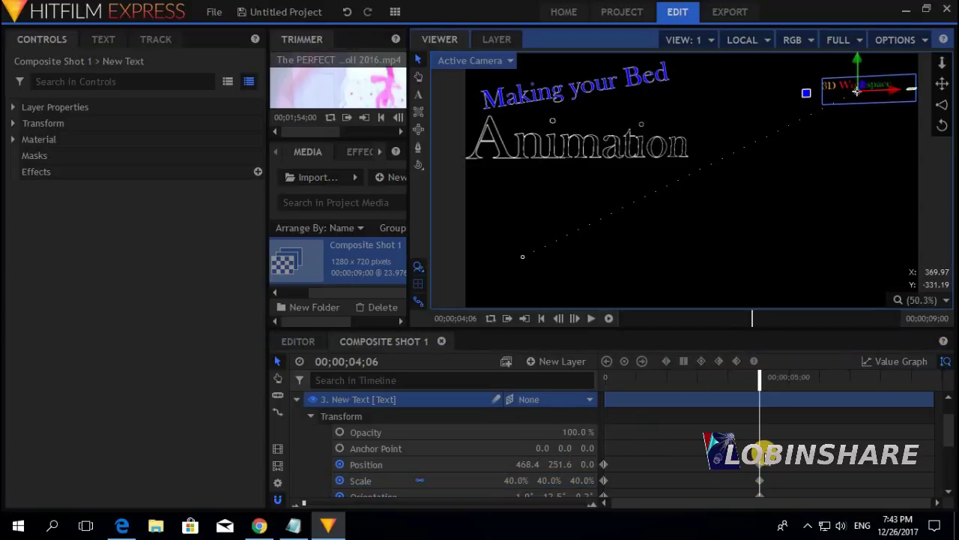
Step: At 00;00;08;23, keyframe "3D Workspace" at about X -5, Y -289, tilted backward in 3D and at 100% scale
click(931, 374)
drag(931, 380, 935, 379)
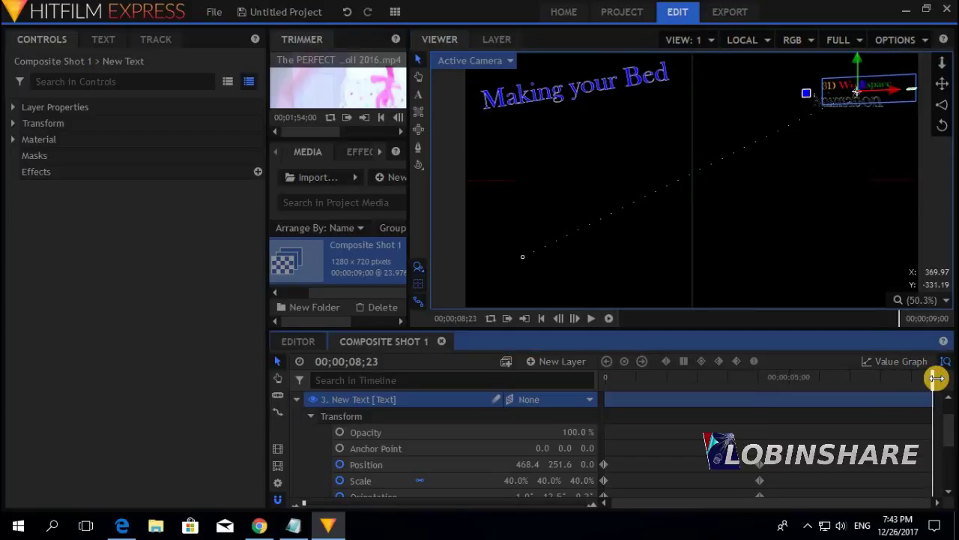
drag(881, 88, 553, 377)
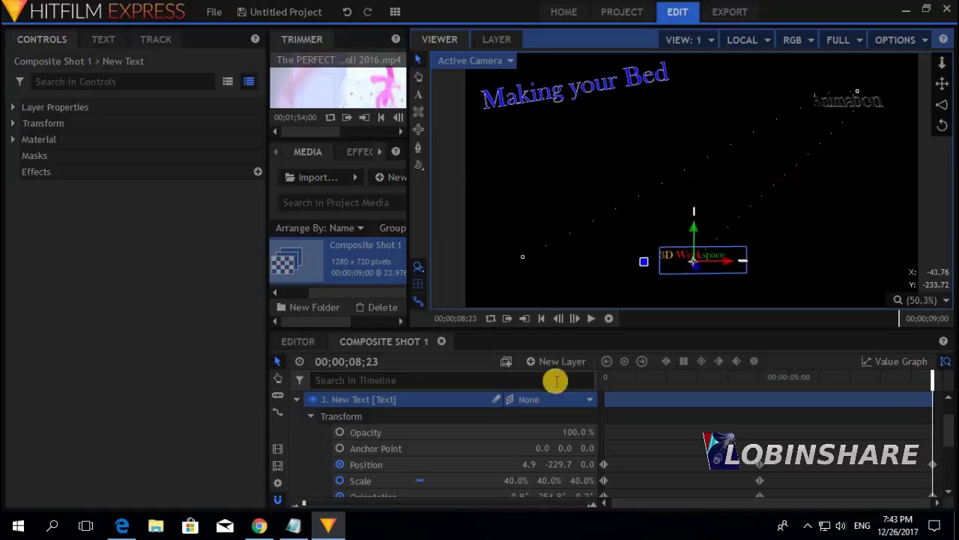
click(512, 481)
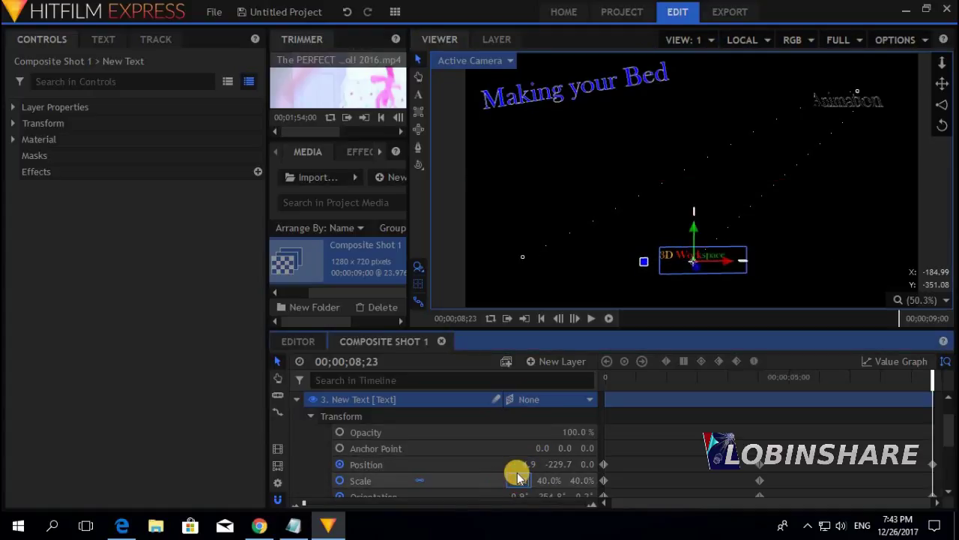
key(Return)
drag(732, 240, 690, 264)
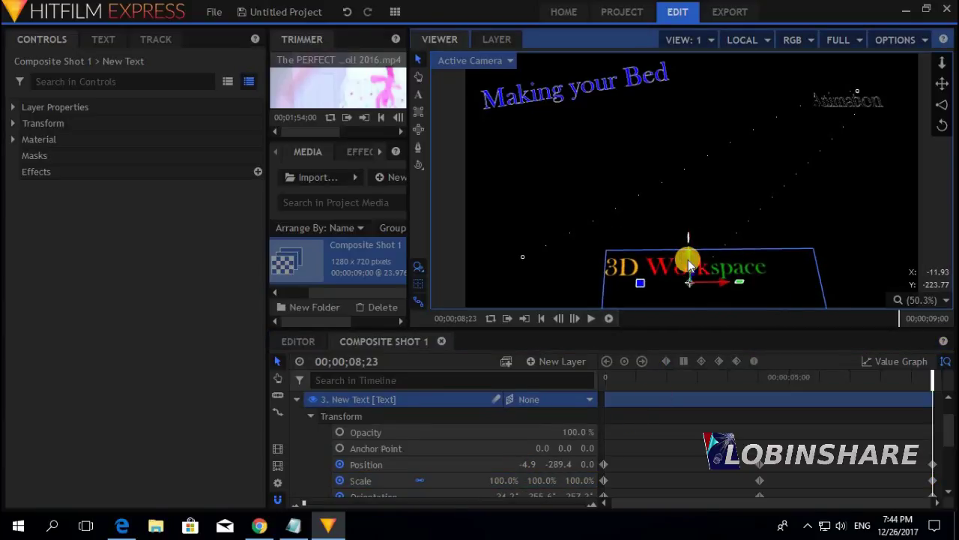
Step: Set the "3D Workspace" title's scale at 00;00;08;23 to 120%, previewing the animation before and after the change
drag(611, 384, 600, 385)
click(592, 319)
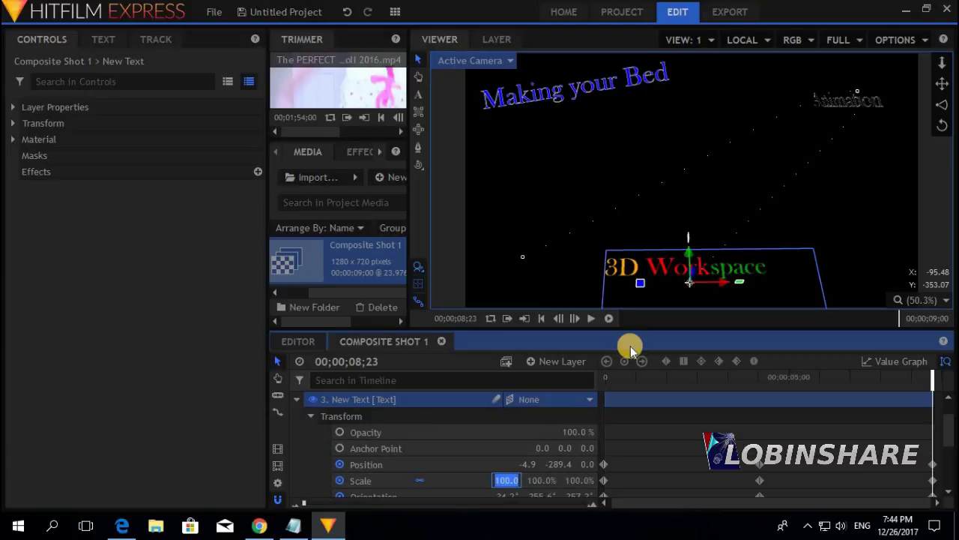
text(0)
key(Return)
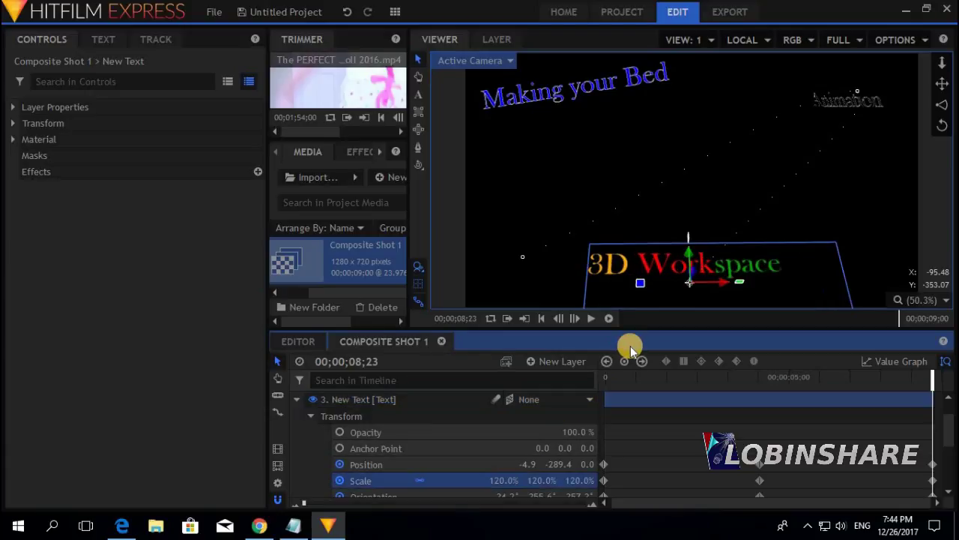
click(610, 380)
click(590, 318)
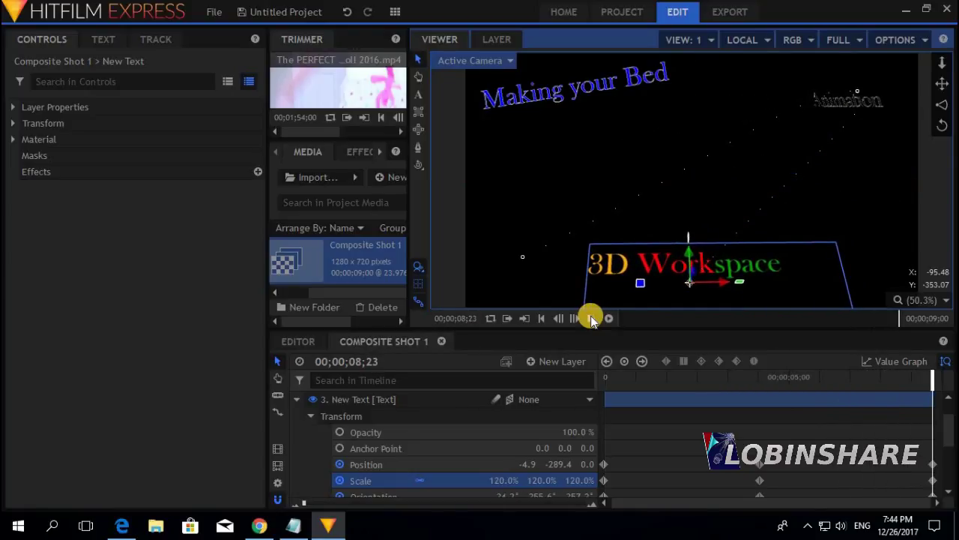
Step: Collapse the "3D Workspace" layer and convert the "Making your Bed" text layer to a 3D plane
click(297, 399)
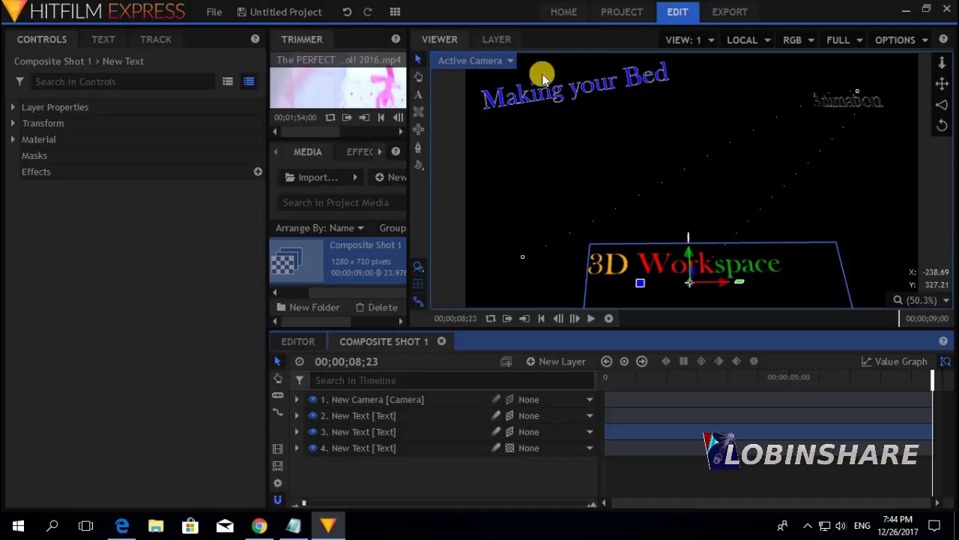
click(374, 449)
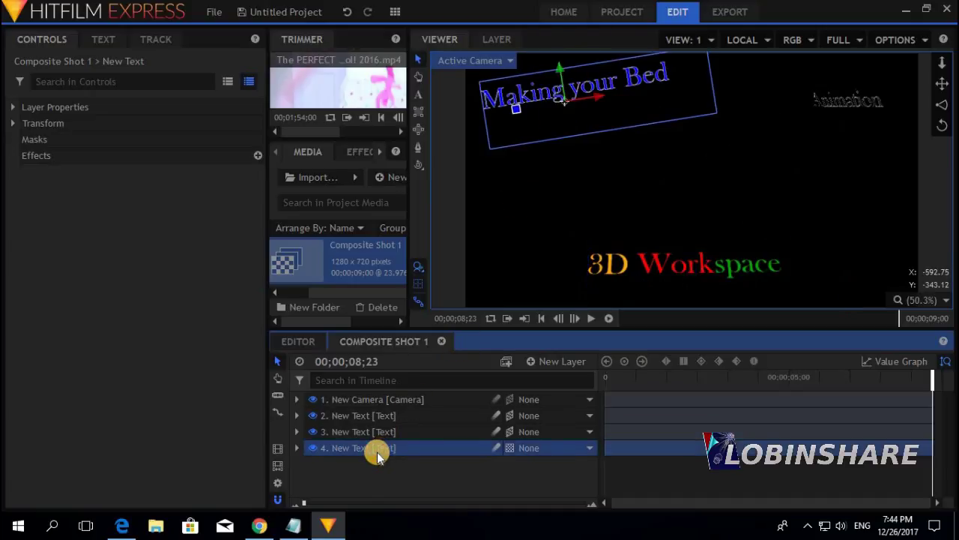
click(512, 447)
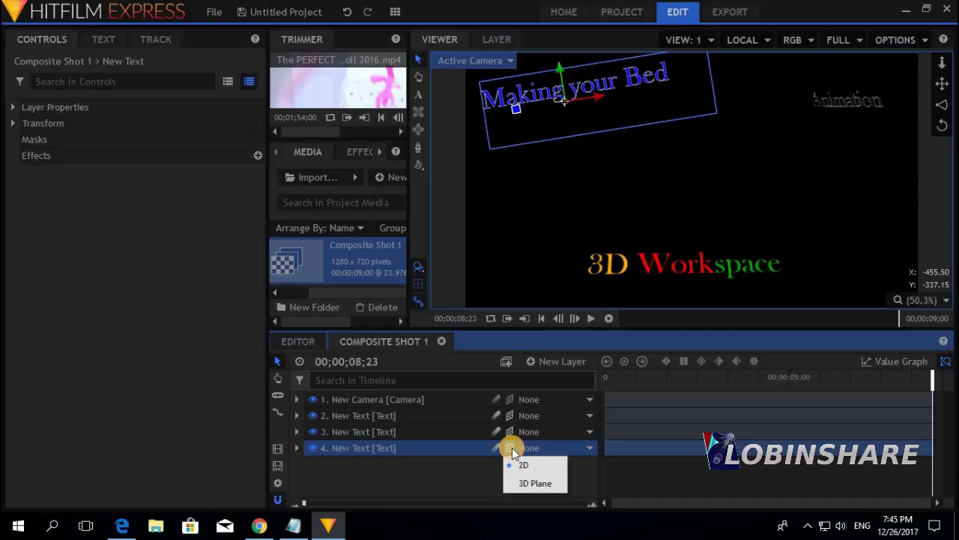
click(523, 482)
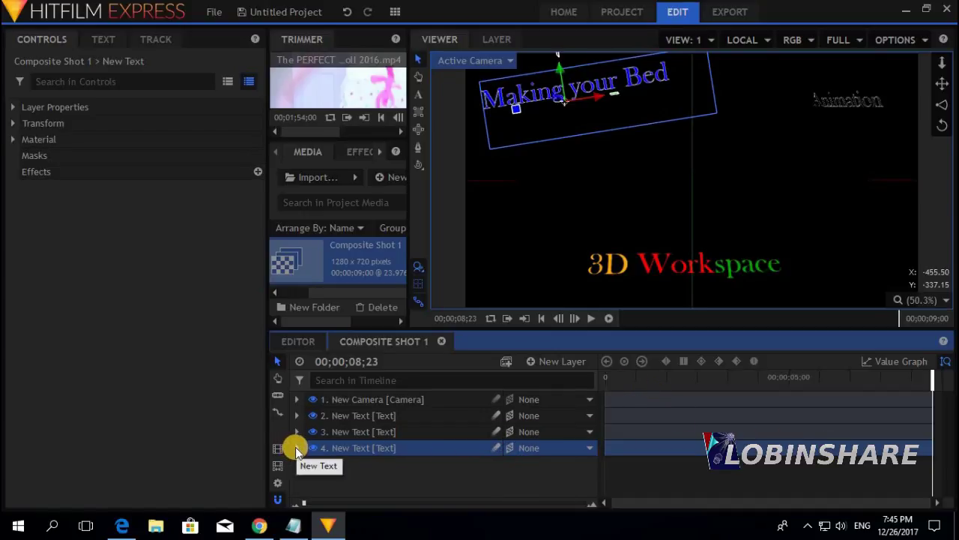
Step: Reveal the "Making your Bed" layer's transform properties in the timeline
click(296, 447)
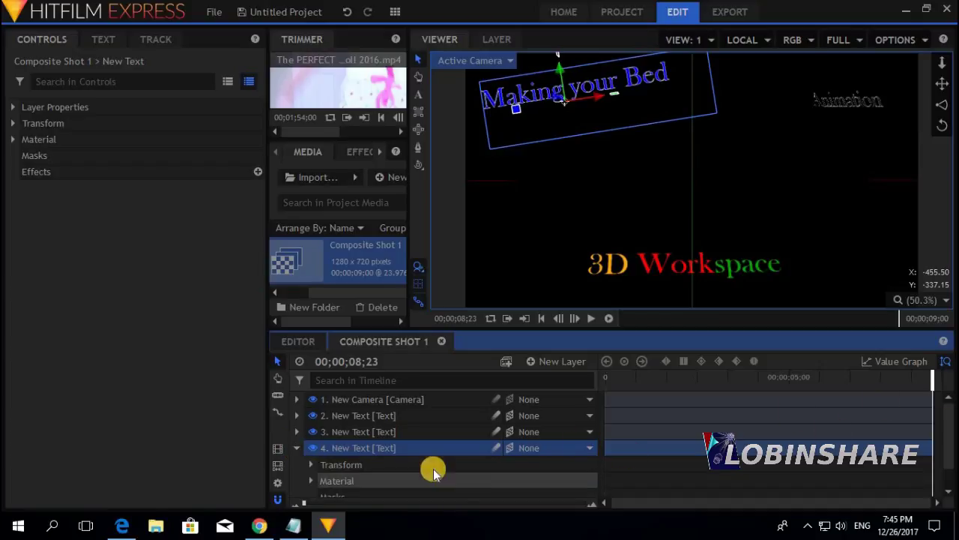
click(311, 465)
drag(949, 422, 950, 456)
scroll(352, 416, up, 1)
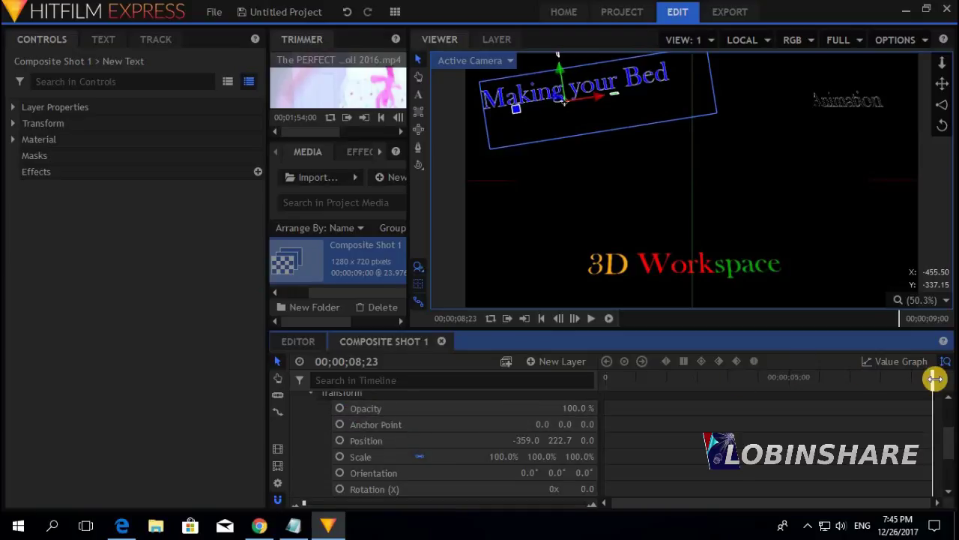
Step: At 00;00;00;00, enable position, scale and orientation keyframes for "Making your Bed", placing it at about X -401, Y 201, tilted in 3D
drag(936, 378, 604, 378)
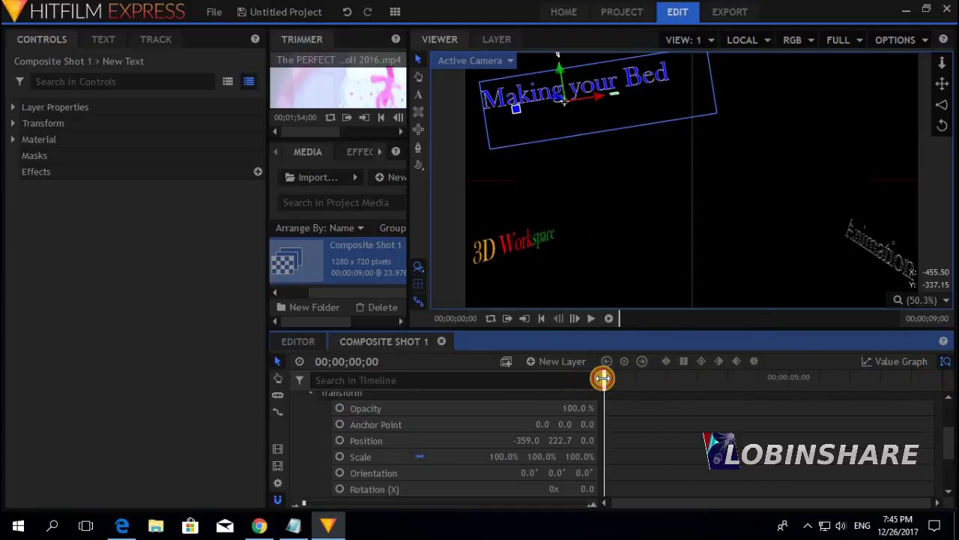
click(340, 442)
click(340, 457)
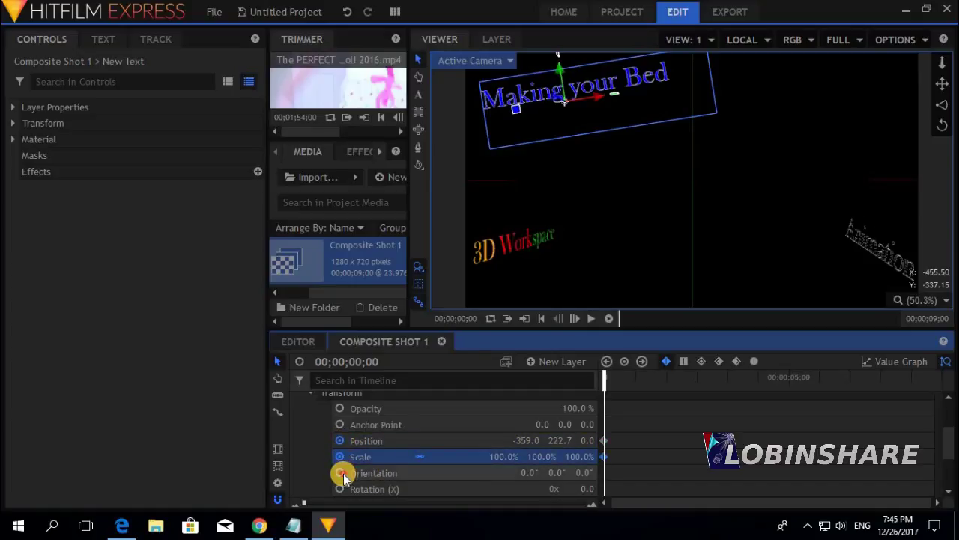
click(341, 473)
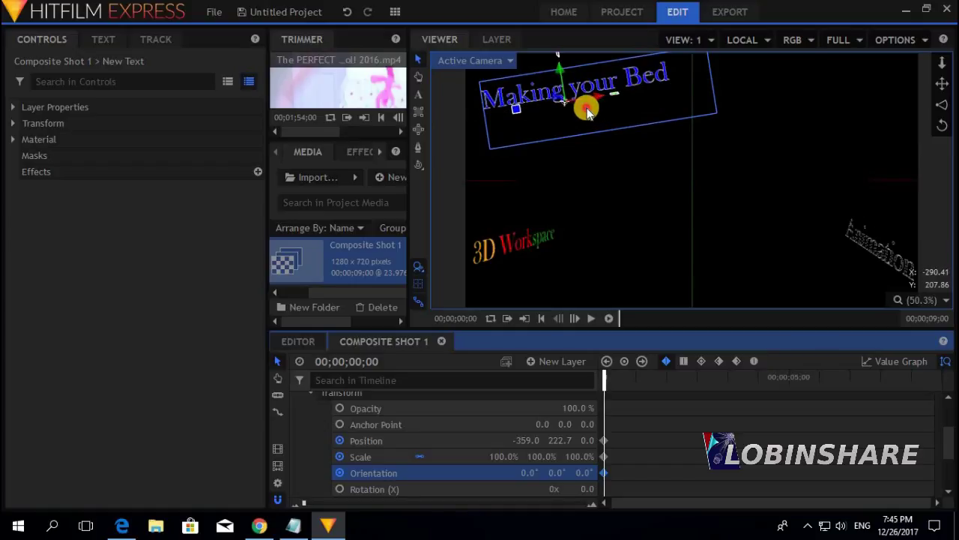
drag(587, 111, 570, 84)
Step: At 00;00;04;01, keyframe "Making your Bed" at about X -45, Y -157, with a slight 3D tilt and 130% scale
click(753, 371)
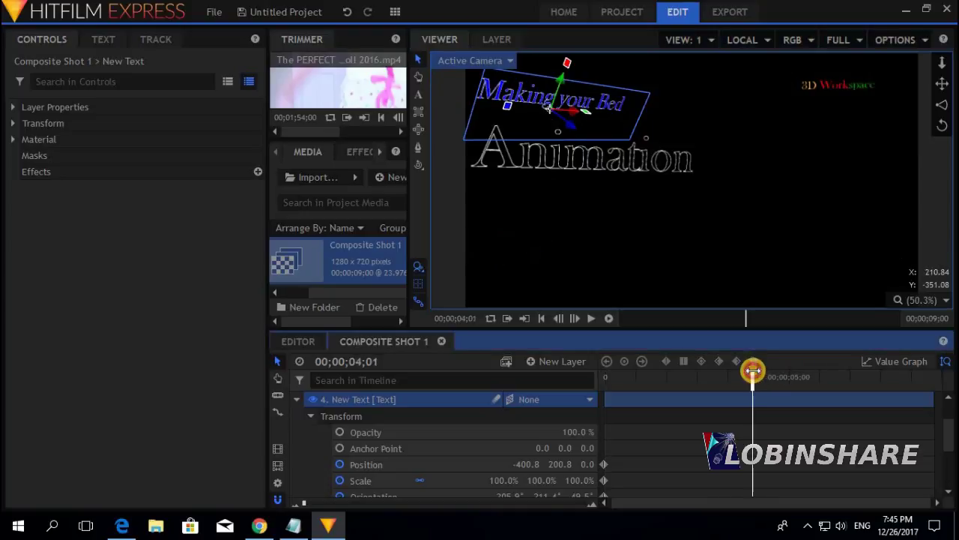
mouse_move(541, 116)
mouse_down()
mouse_move(606, 128)
mouse_move(550, 150)
mouse_move(531, 132)
mouse_up()
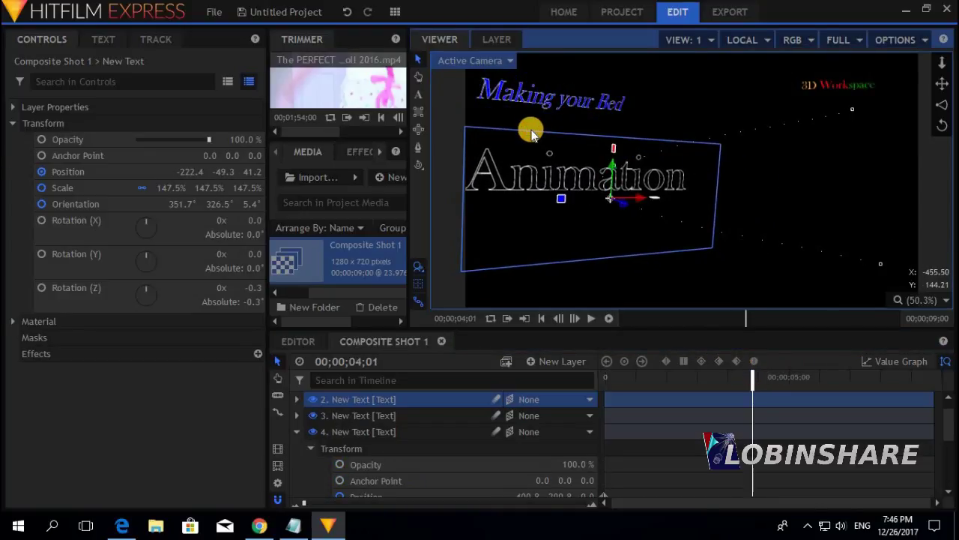
click(342, 14)
click(565, 95)
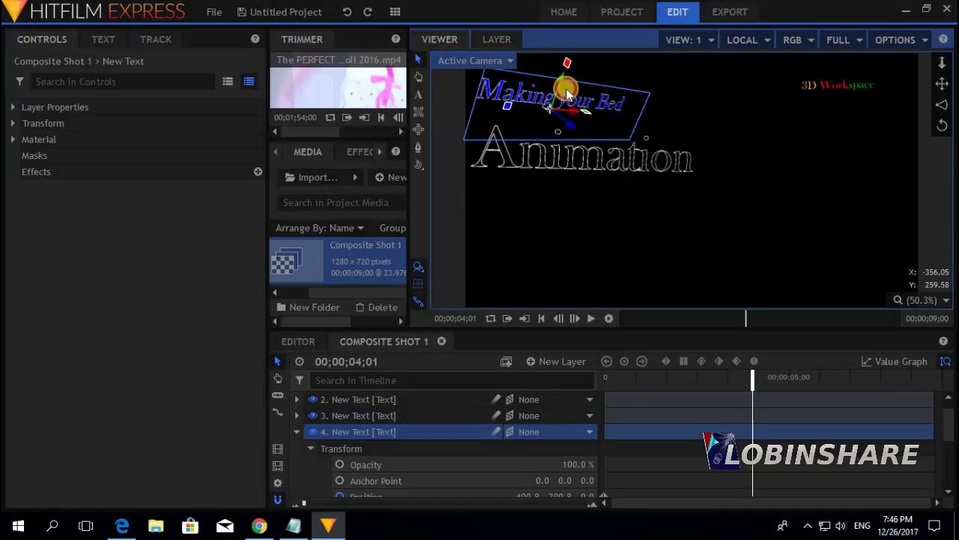
drag(577, 92, 649, 187)
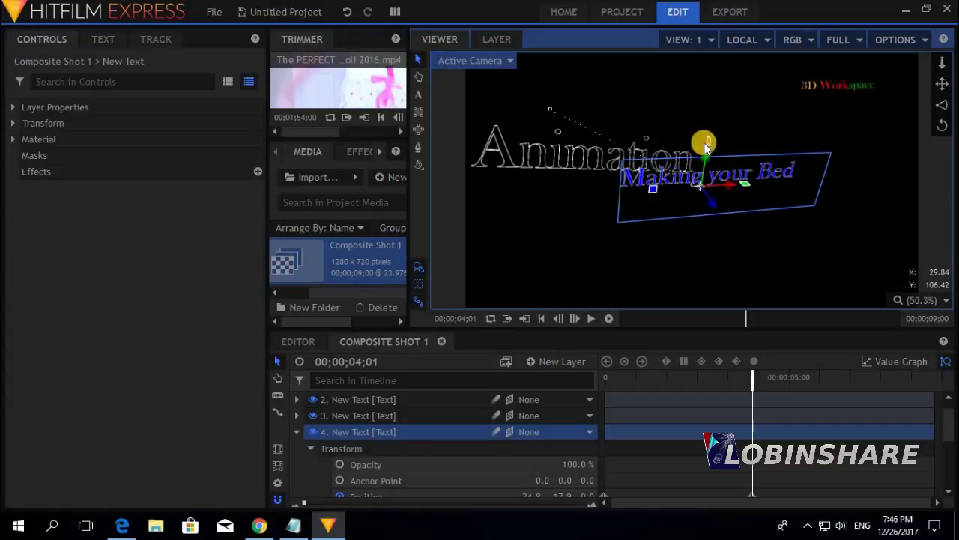
drag(702, 143, 692, 219)
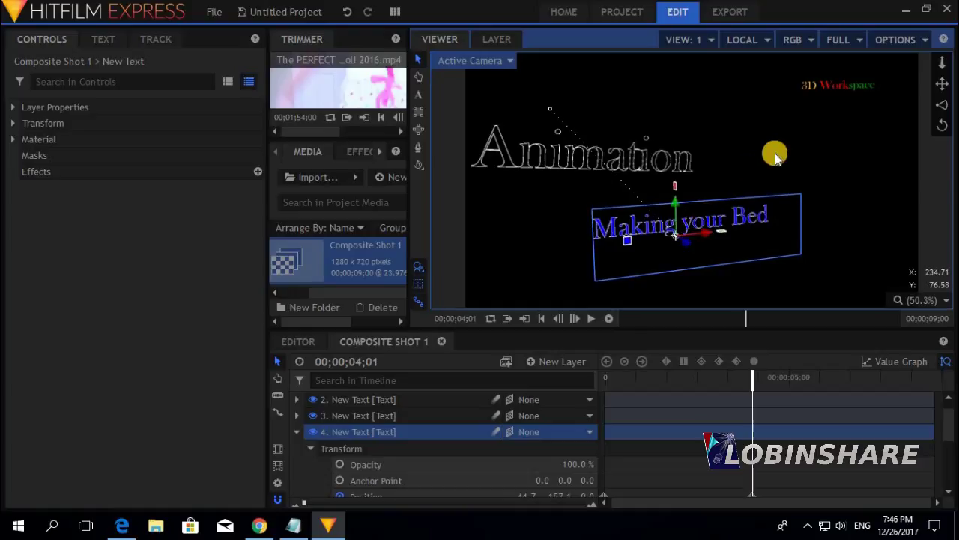
drag(949, 424, 950, 450)
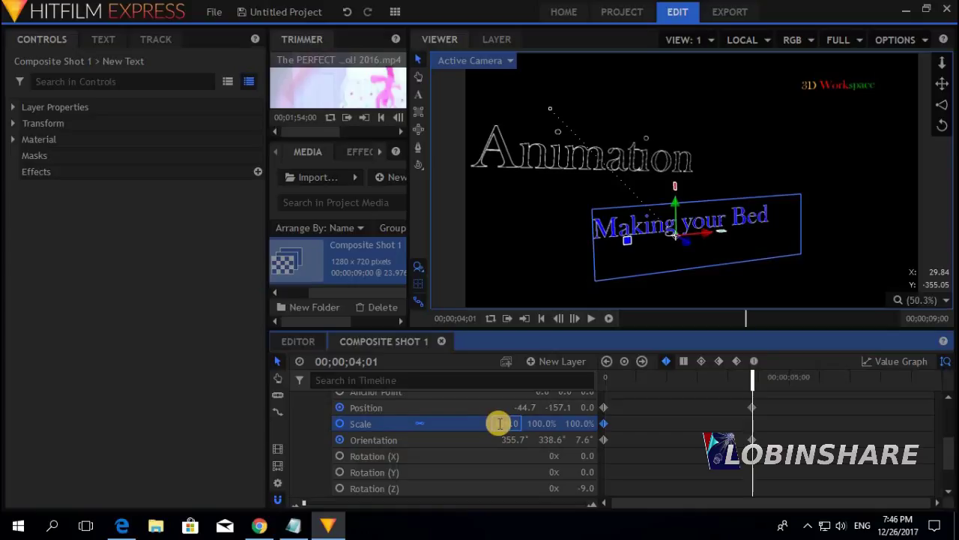
drag(499, 424, 500, 423)
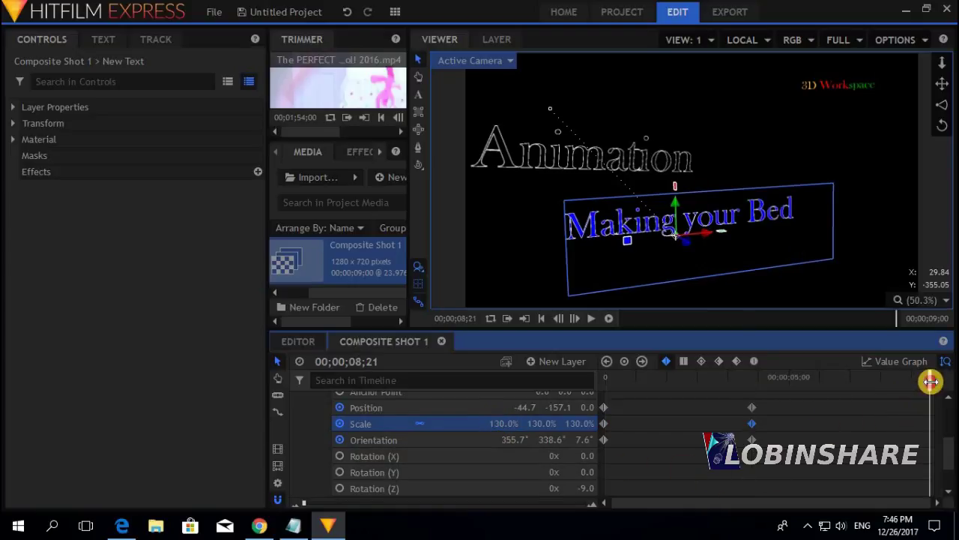
Step: At 00;00;08;23, keyframe "Making your Bed" at about X -514, Y 241, tilted in 3D at 70% scale, and preview the animation
drag(930, 382, 932, 381)
drag(779, 202, 692, 99)
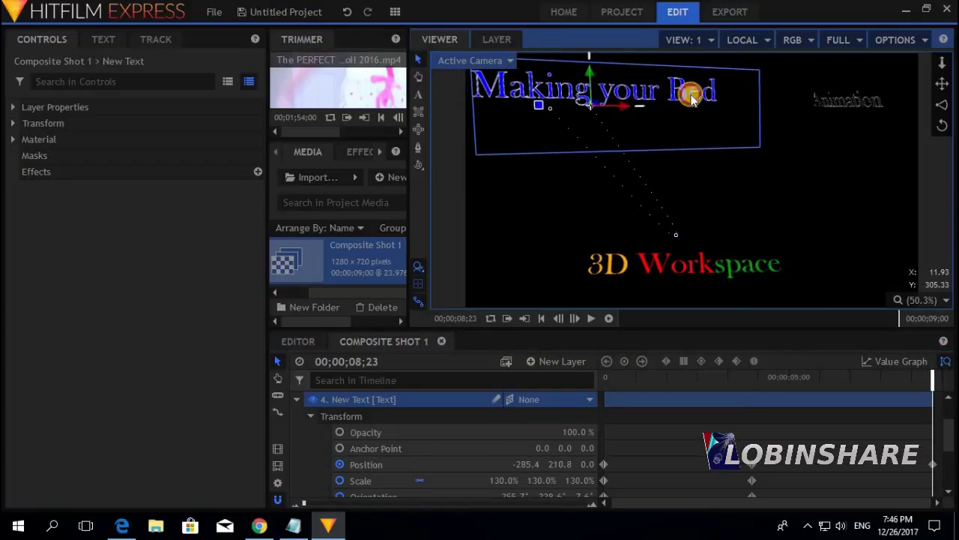
click(498, 479)
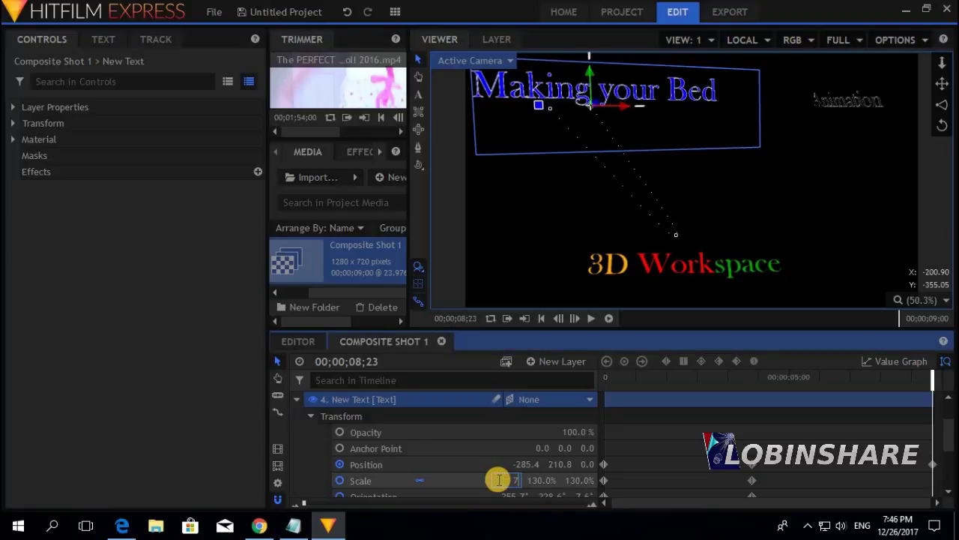
key(Return)
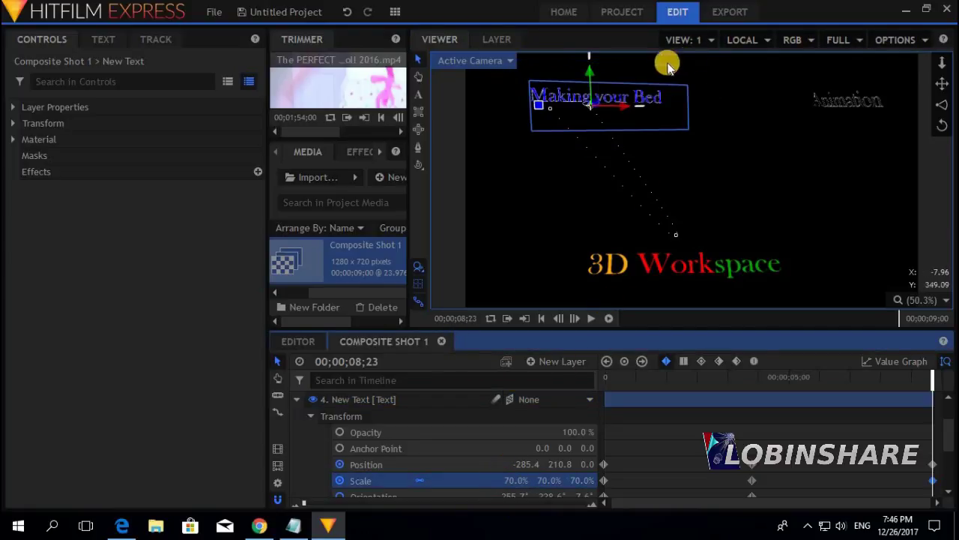
click(602, 97)
drag(604, 99, 523, 90)
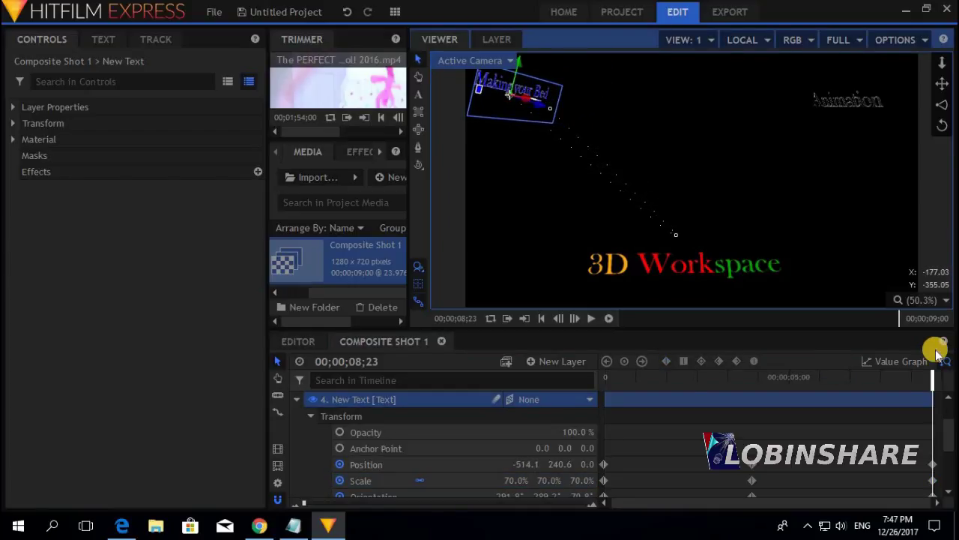
drag(608, 379, 611, 378)
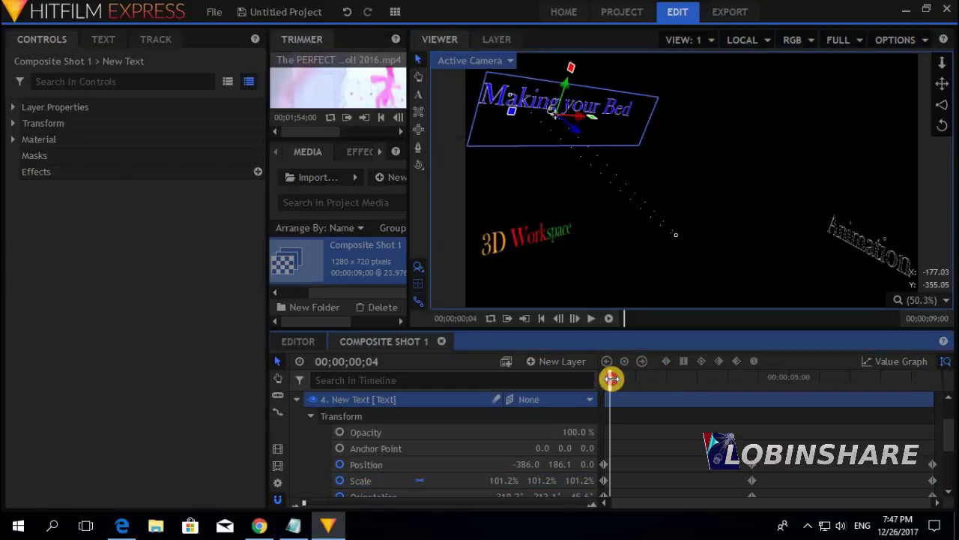
click(589, 317)
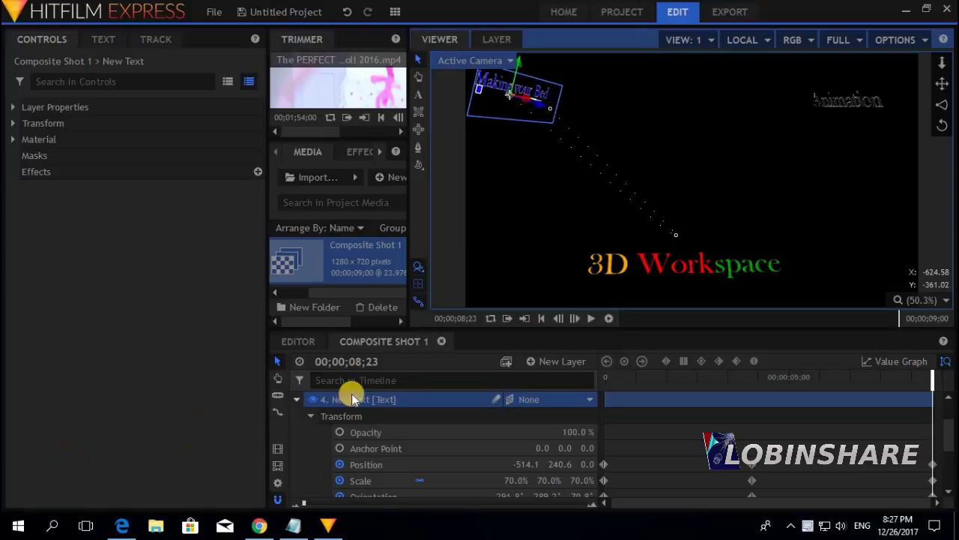
Step: Return to the main editor timeline and switch the layout to the Editing workspace
click(302, 343)
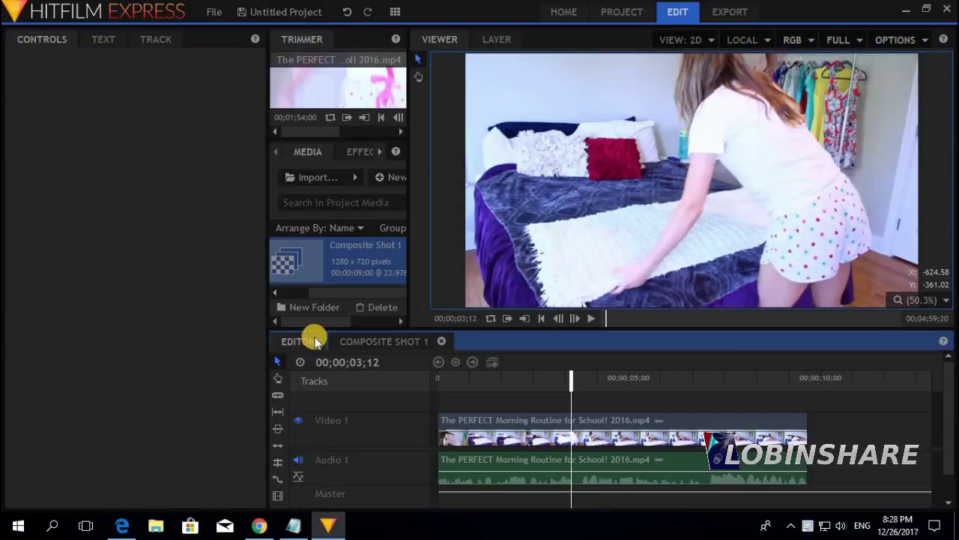
click(394, 15)
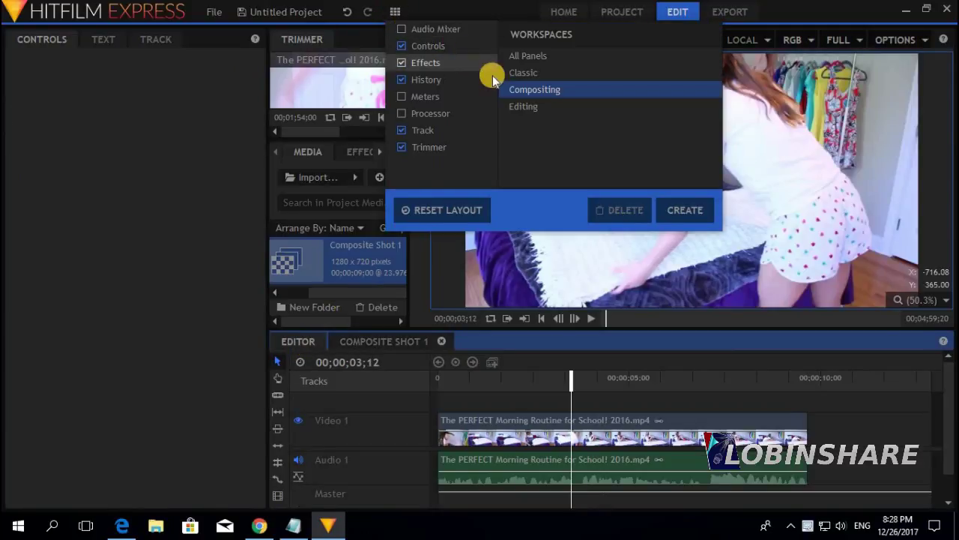
click(555, 89)
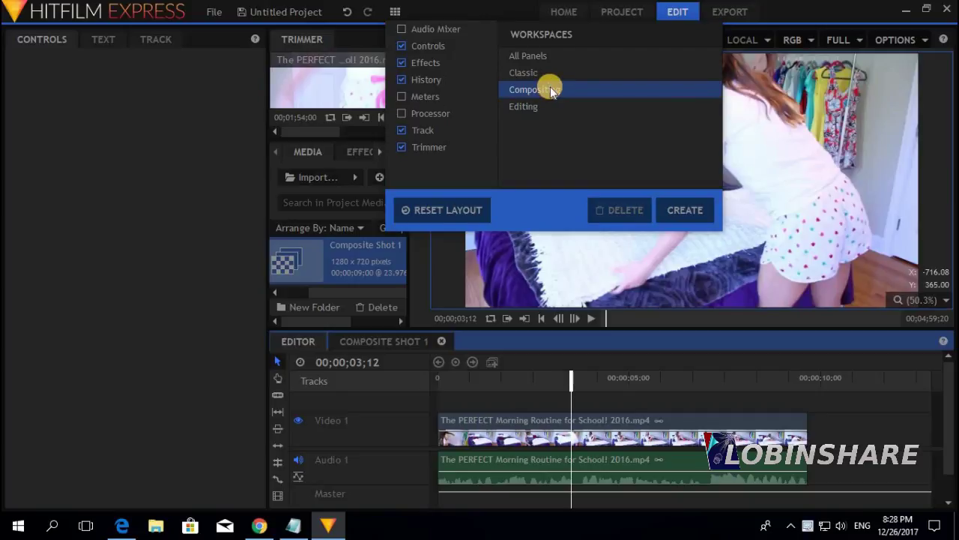
click(526, 108)
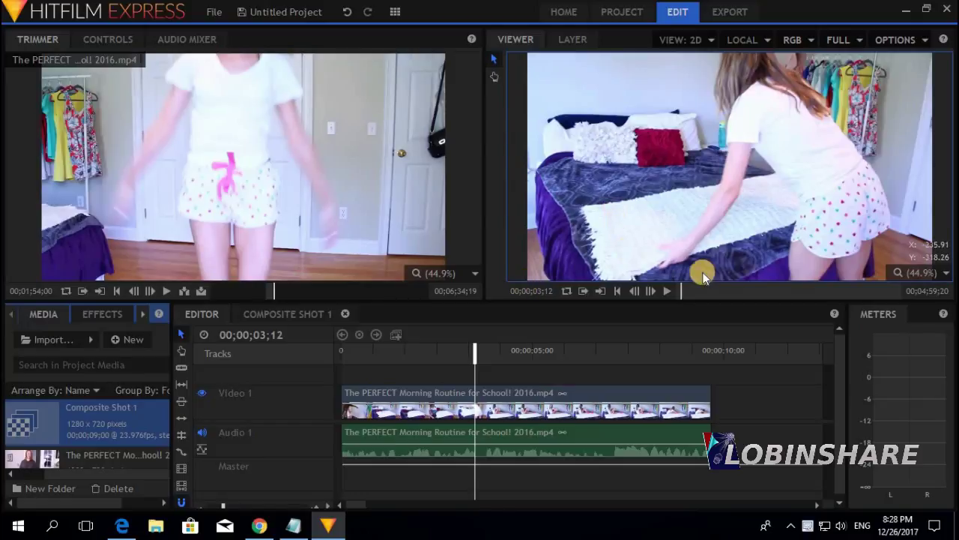
Step: Play the first few seconds of the bed-making video in the editor timeline
click(349, 355)
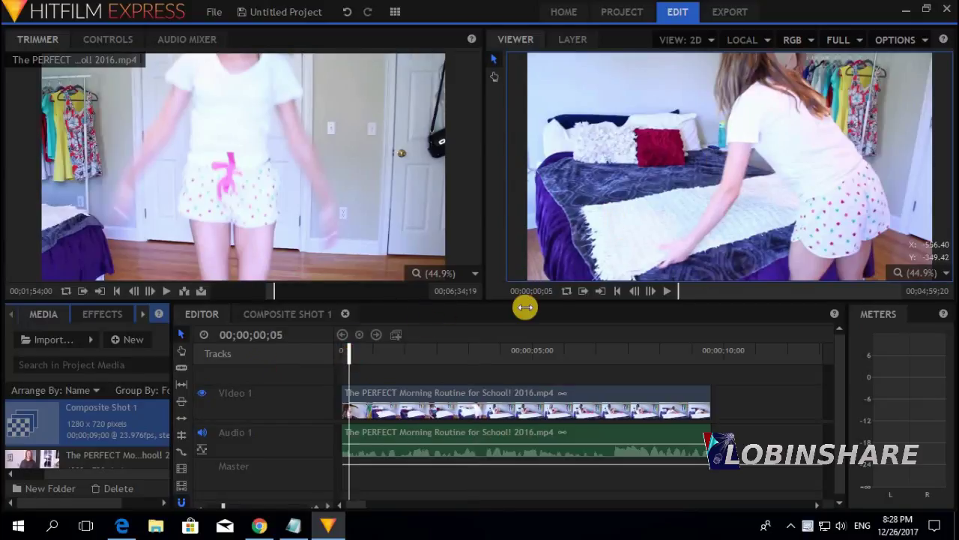
click(666, 291)
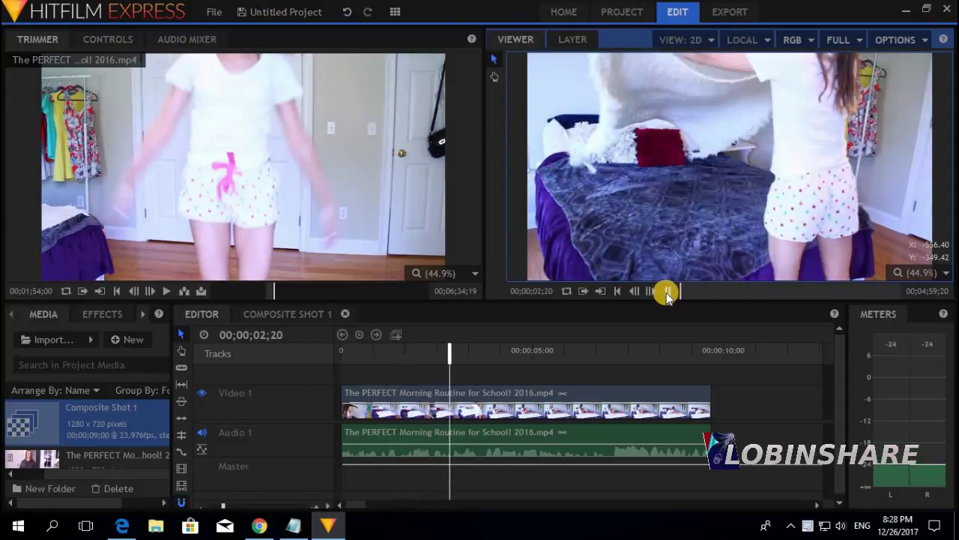
click(666, 291)
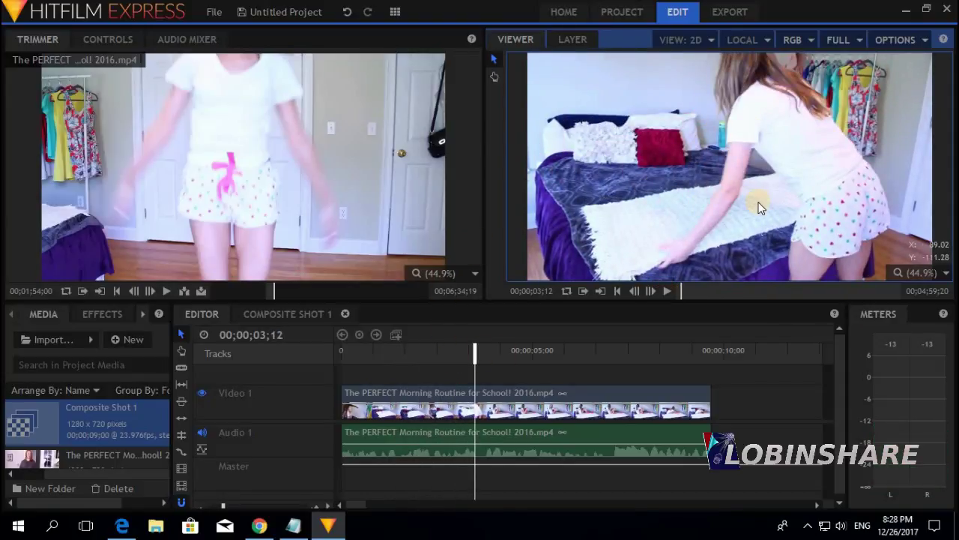
Step: Place Composite Shot 1 on a new video track above the bed-making clip, near the timeline start, and play the combined result
click(77, 426)
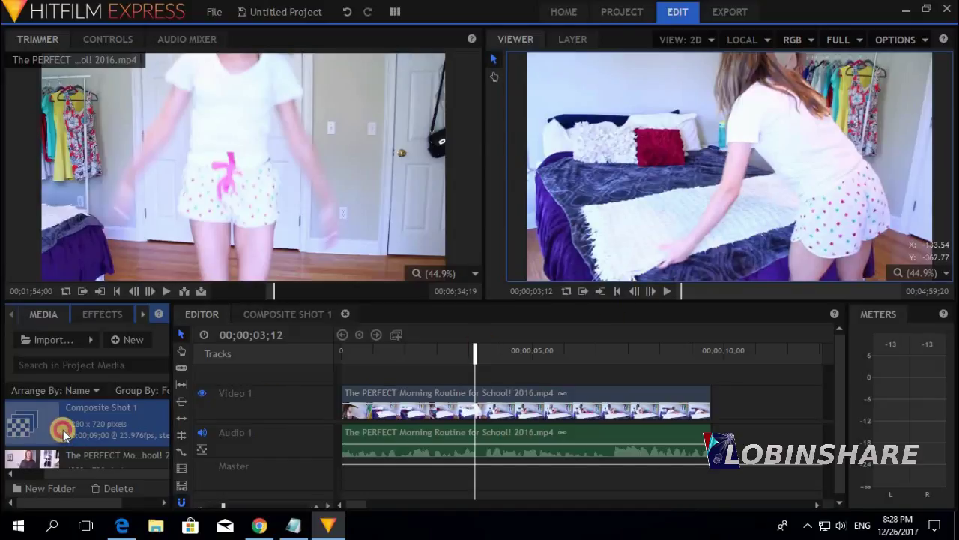
drag(63, 430, 354, 382)
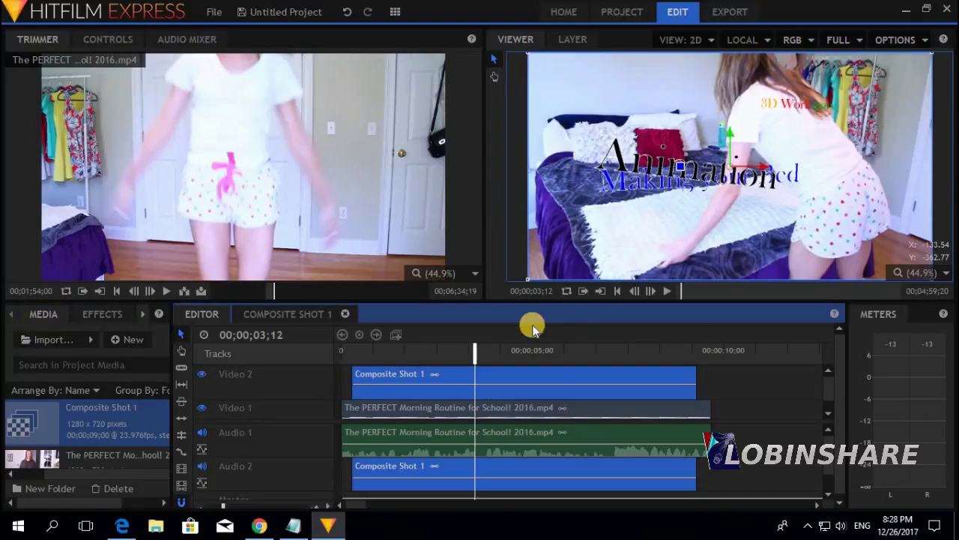
click(344, 353)
click(636, 293)
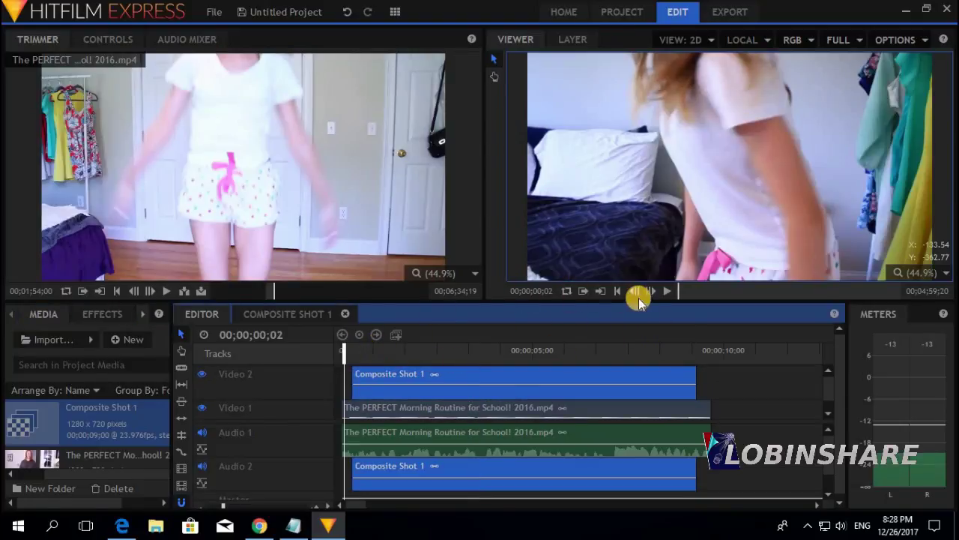
click(664, 292)
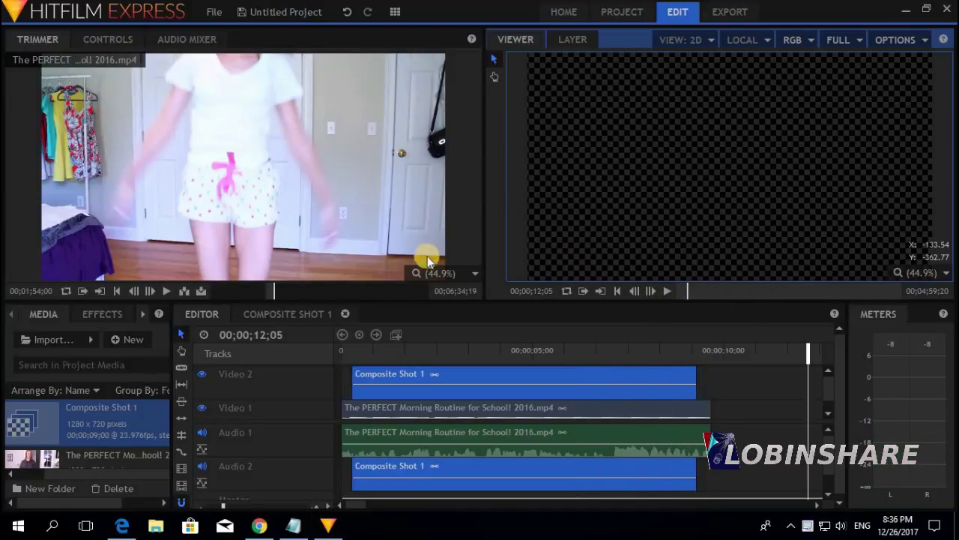
right_click(608, 413)
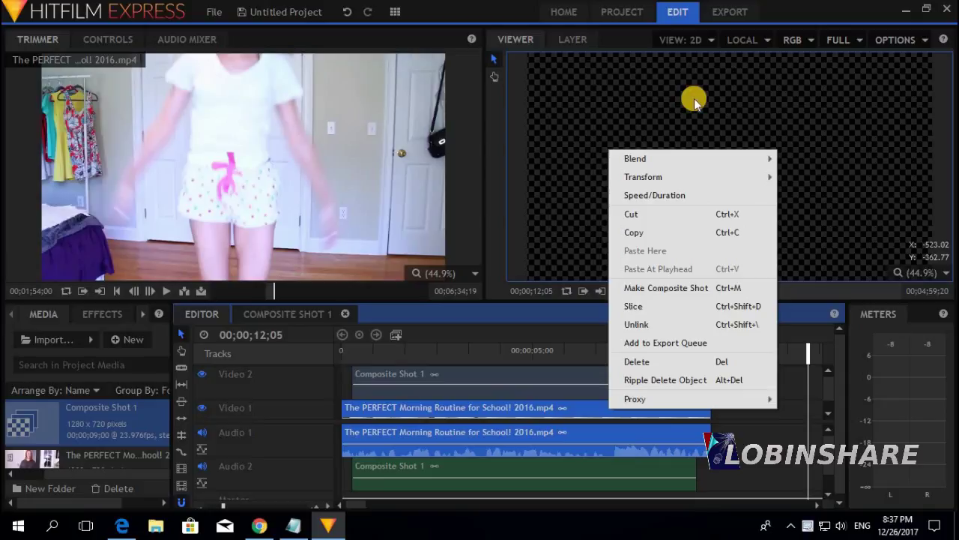
click(534, 361)
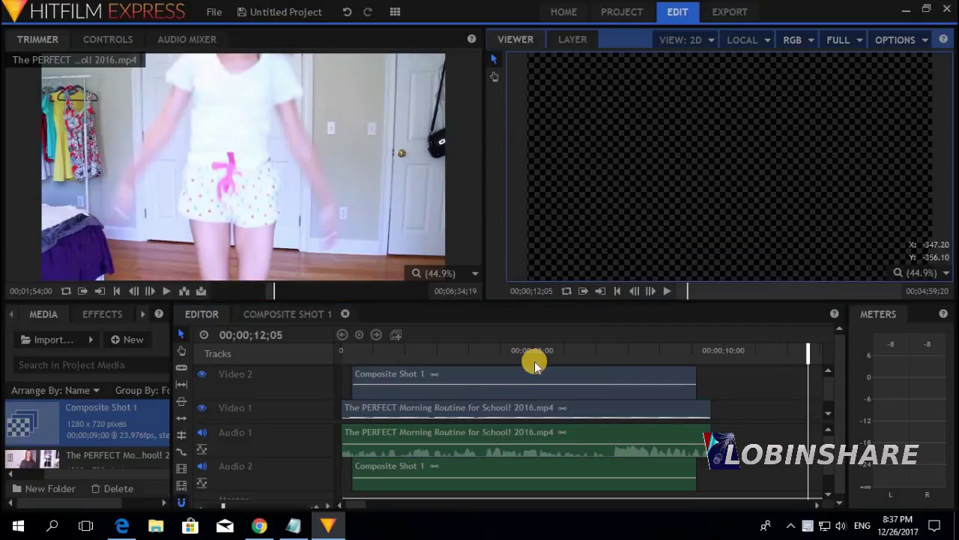